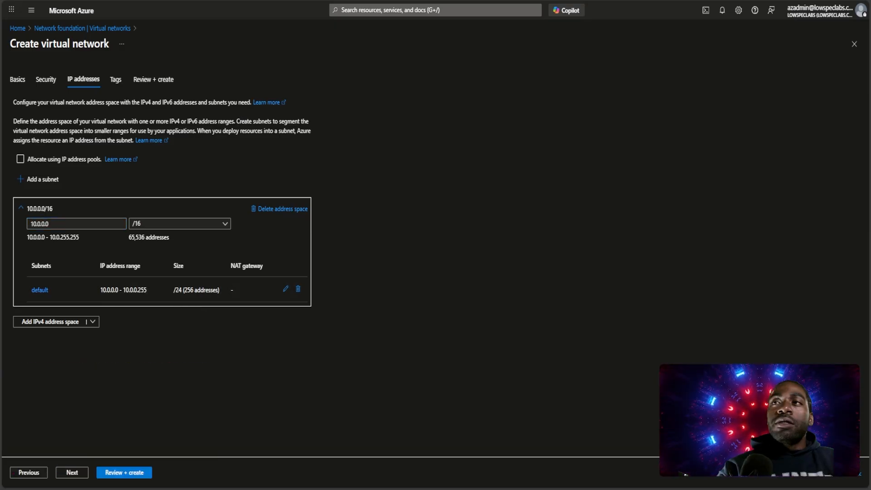
- Create the fw-test-vnet-1 virtual network with the 10.0.0.0/16 address space and open its Subnets page
click(118, 474)
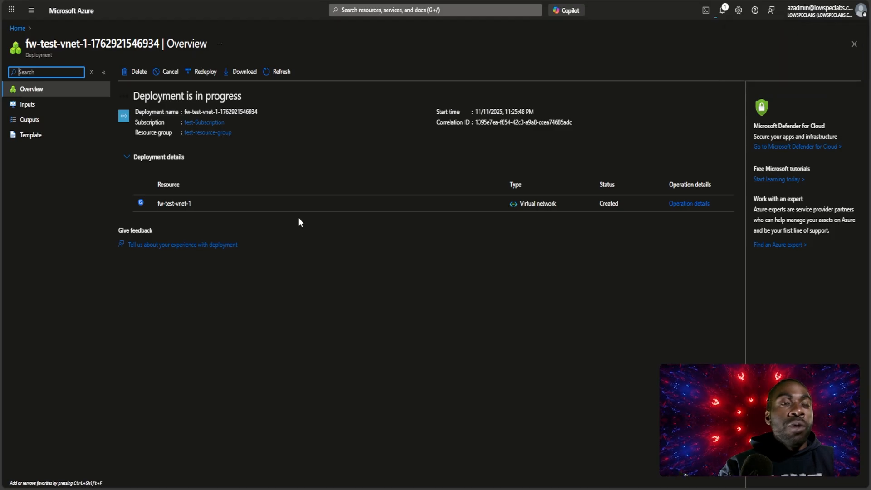
click(18, 28)
click(281, 73)
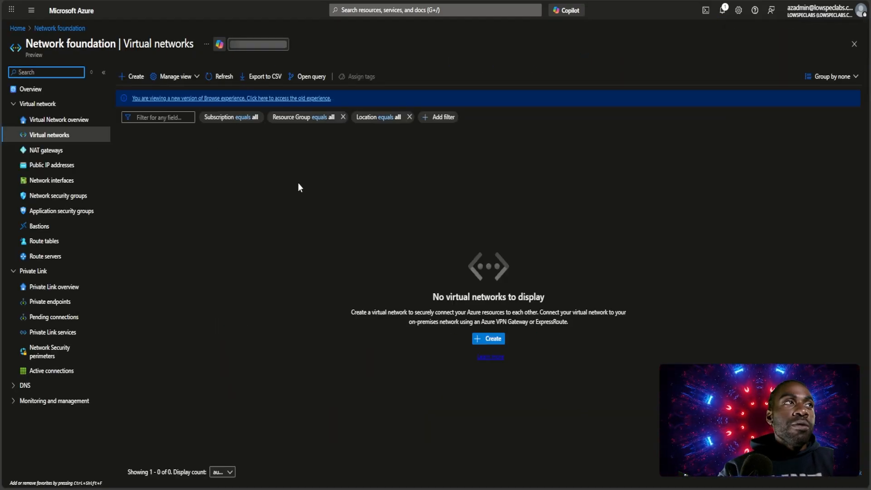
click(220, 76)
click(166, 163)
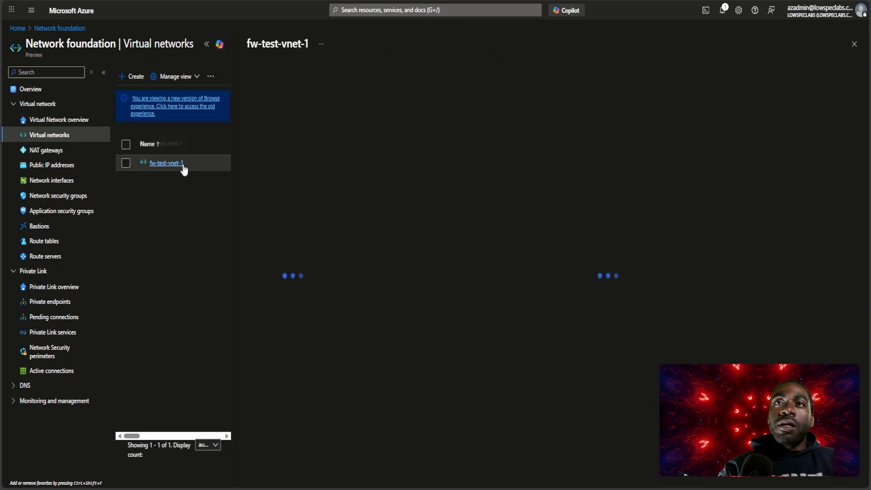
click(299, 232)
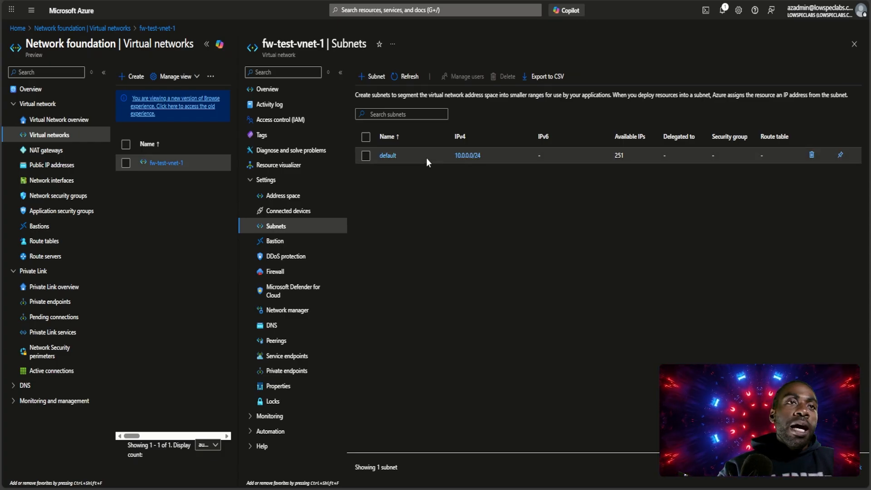
- Add a subnet with the Azure Firewall purpose and starting address 10.0.1.0 to fw-test-vnet-1
click(371, 77)
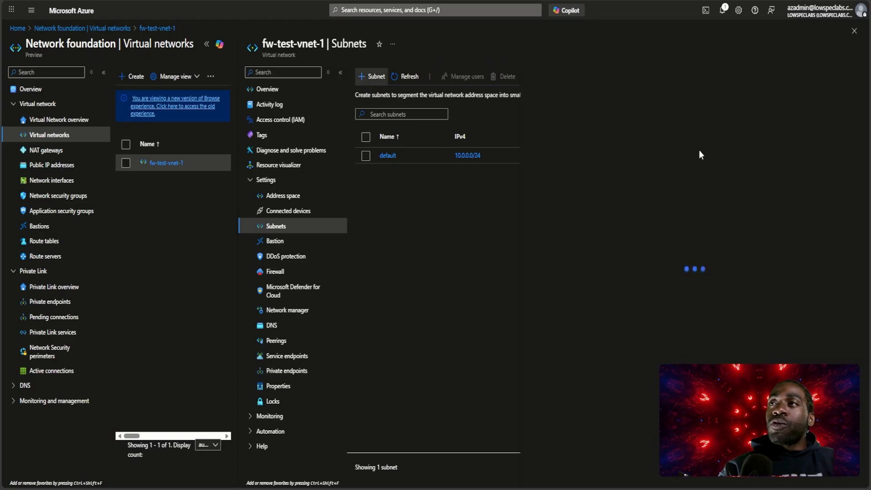
click(673, 90)
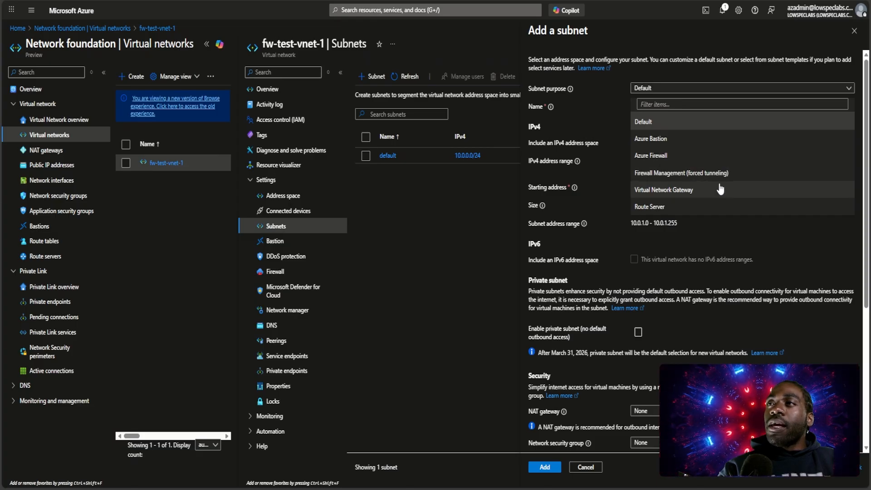
click(724, 155)
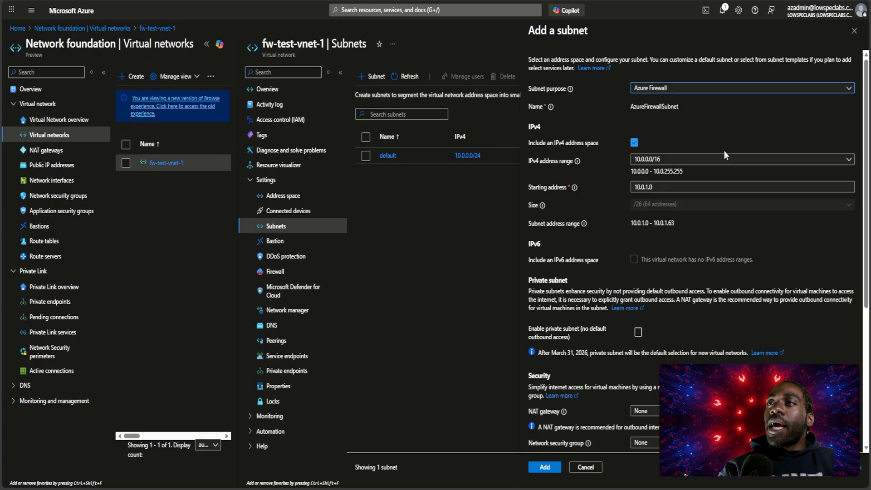
click(681, 187)
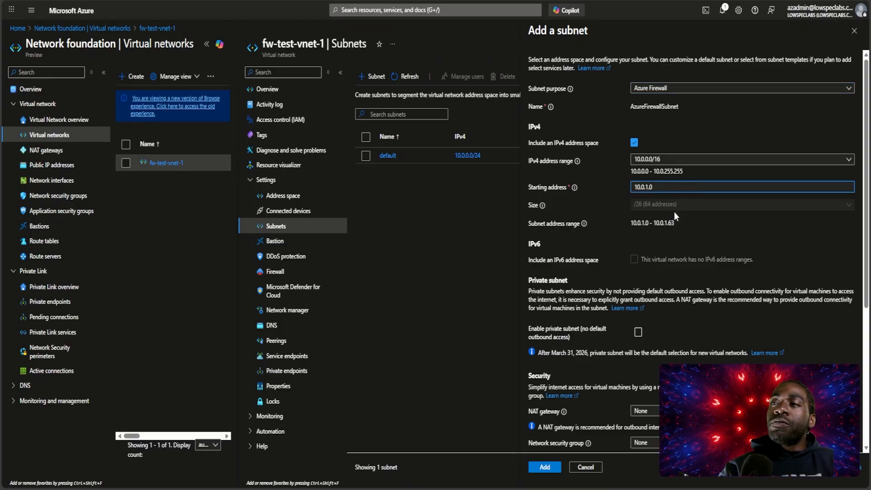
click(535, 469)
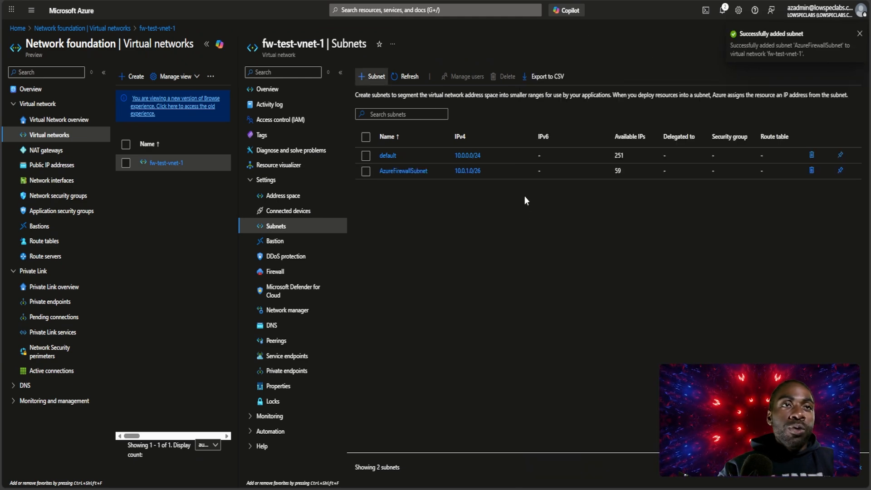
- Add a subnet with the Virtual Network Gateway purpose, starting address 10.0.2.0 and size /24, and refresh the subnet list
click(375, 77)
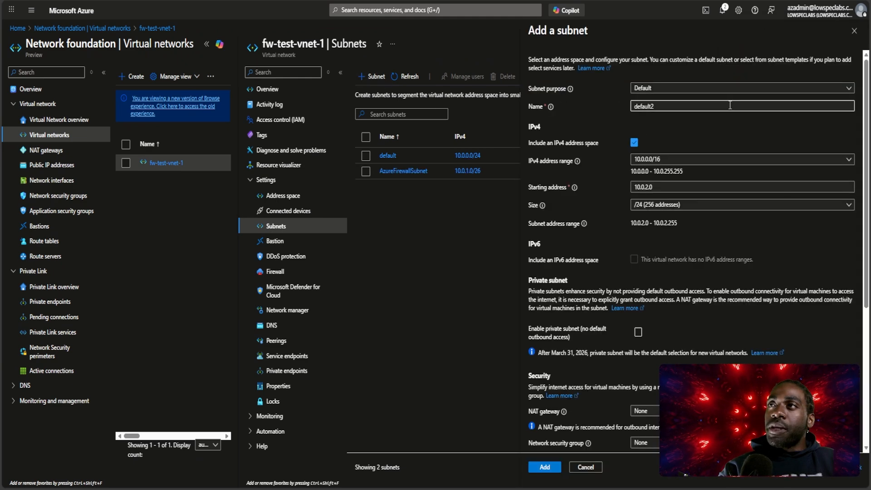
click(726, 88)
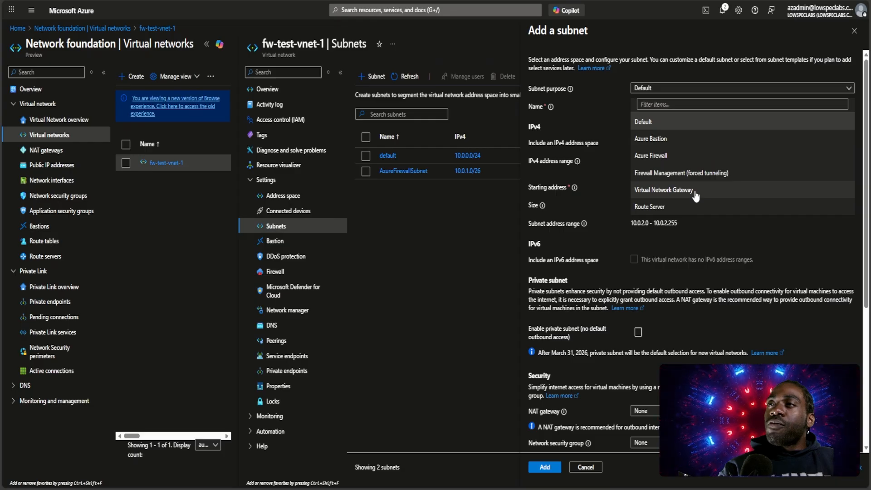
click(695, 191)
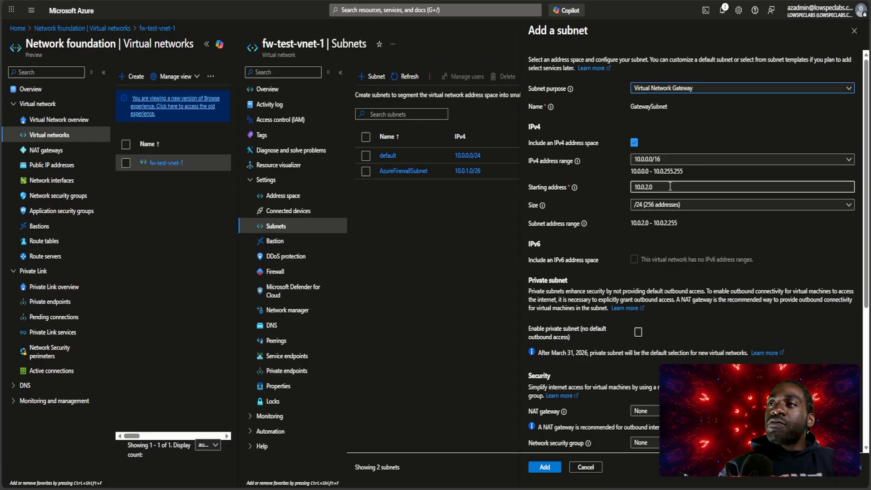
scroll(665, 200, down, 5)
click(547, 467)
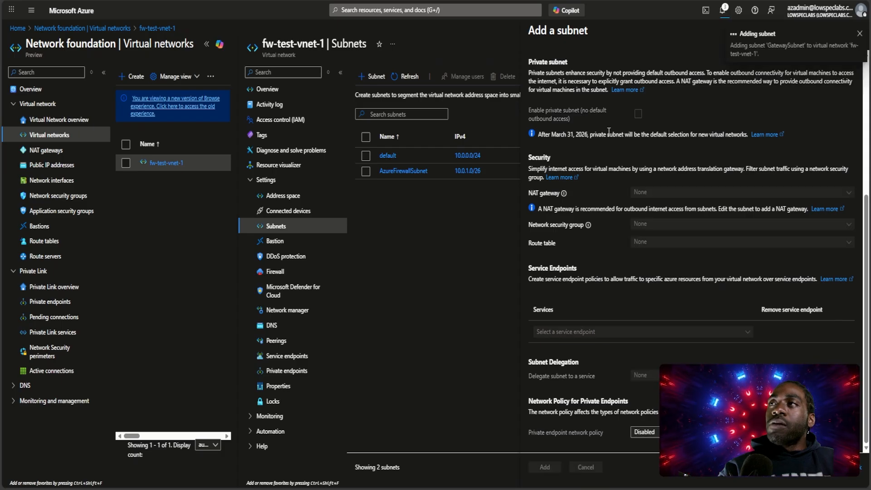
click(409, 78)
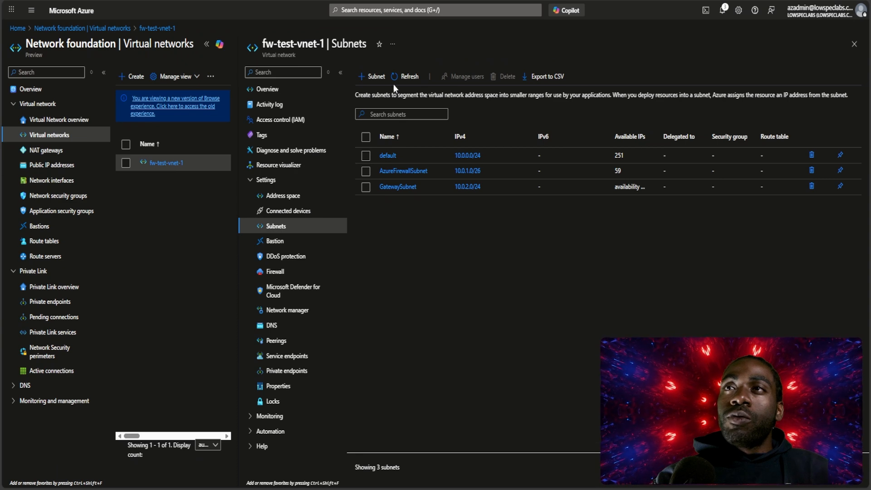
- Add two default-purpose /24 subnets, test-sub-1 starting at 10.0.3.0 and test-sub-2 starting at 10.0.4.0
click(373, 76)
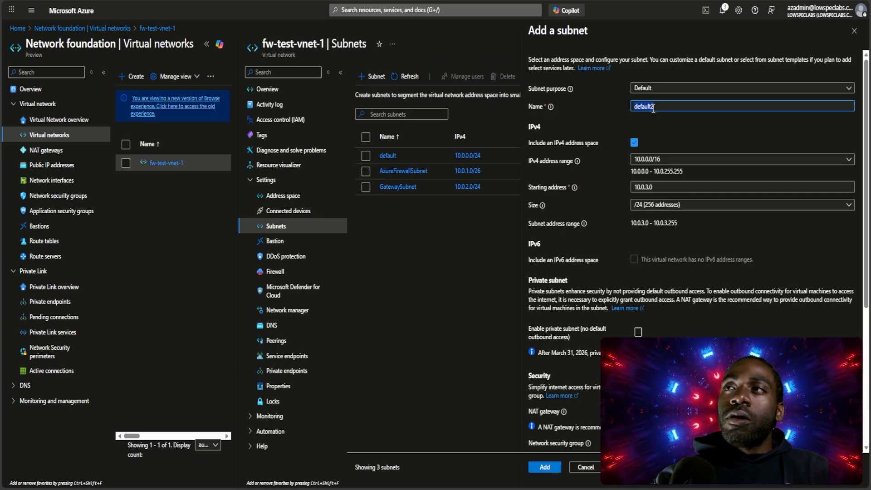
text(test-sub-1)
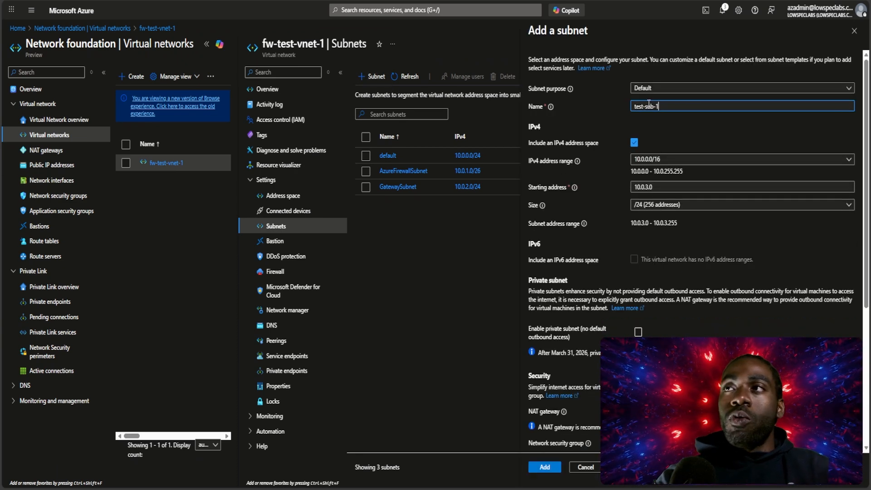
click(544, 466)
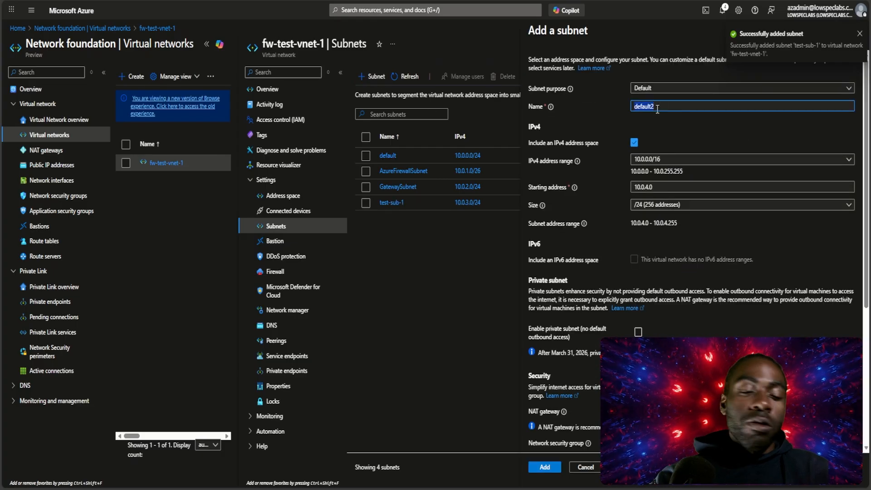
text(test-sub-2)
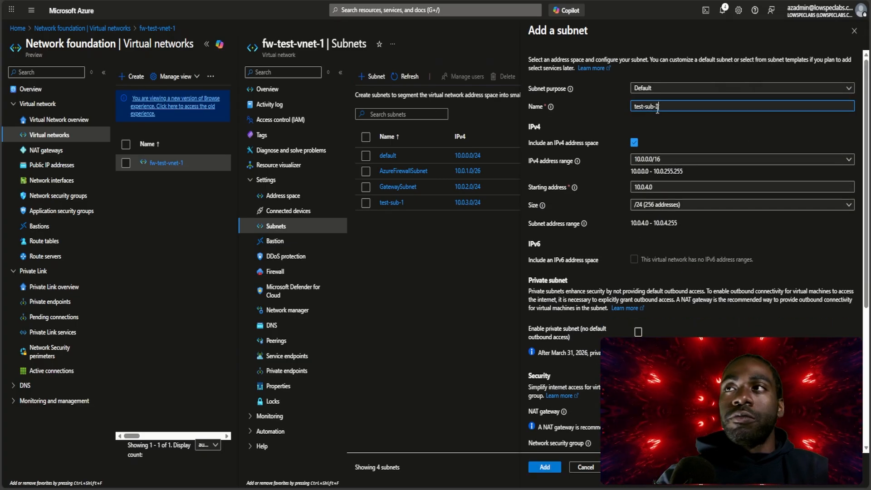
key(Return)
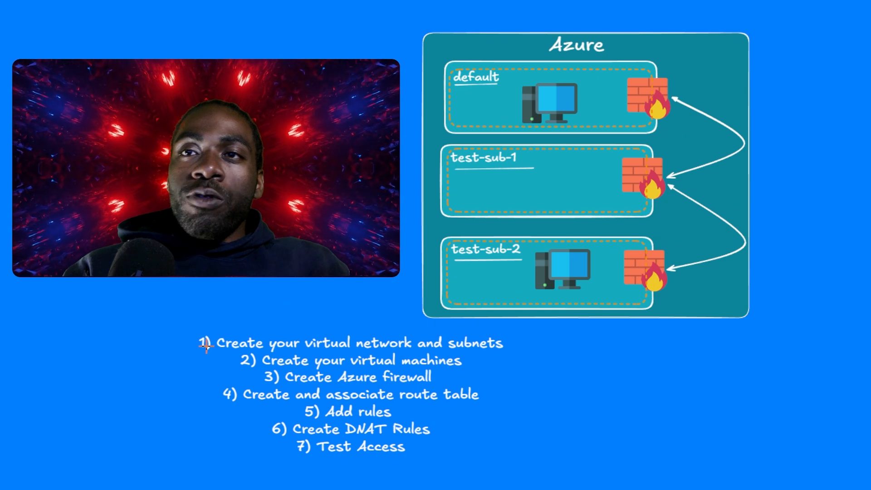
mouse_move(197, 343)
mouse_down()
mouse_move(226, 343)
mouse_move(255, 359)
mouse_up()
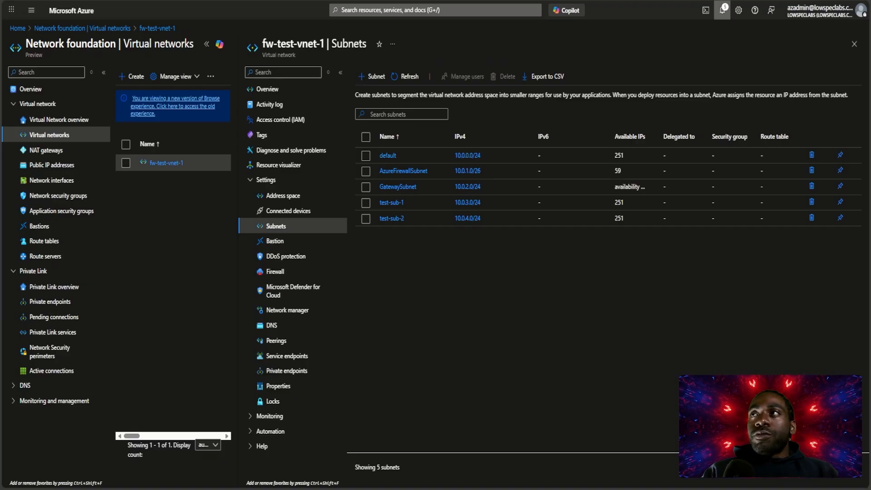
- Run az vm create in Cloud Shell for test-vm-1 in test-resource-group with image Ubuntu2204, size Standard_B1s, admin username azadmin and generated SSH keys
click(705, 10)
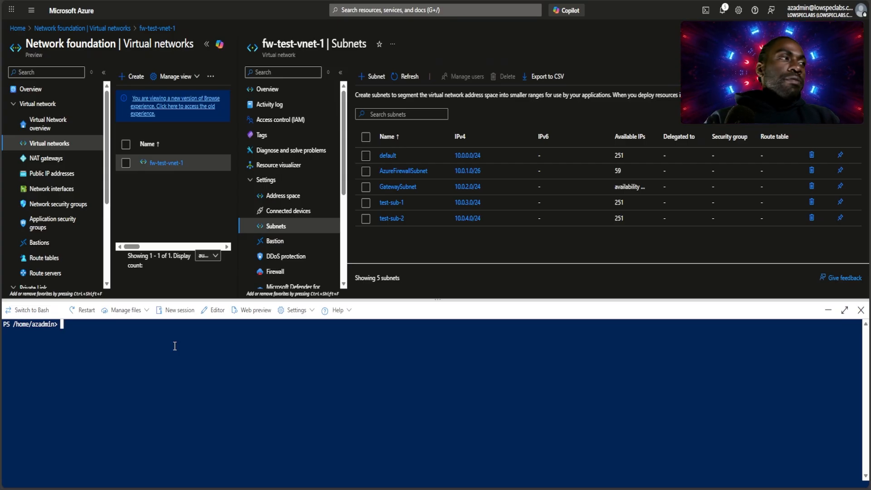
text(az vm c)
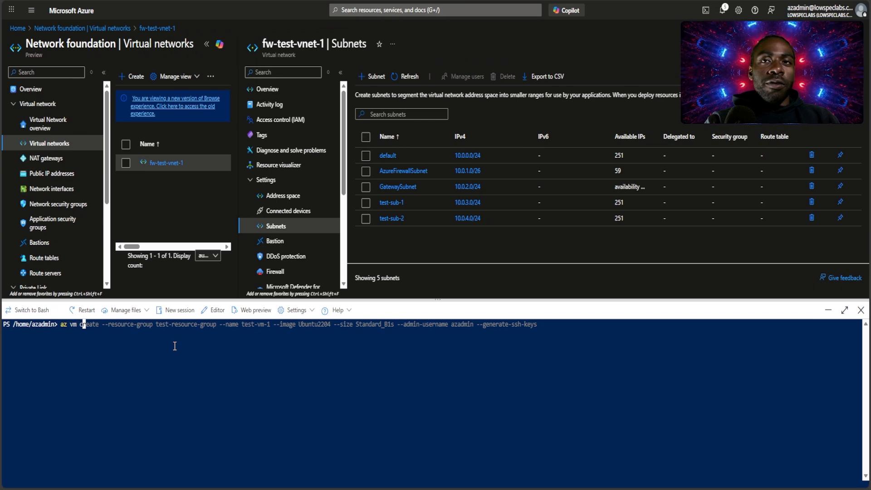
text(reate --resource)
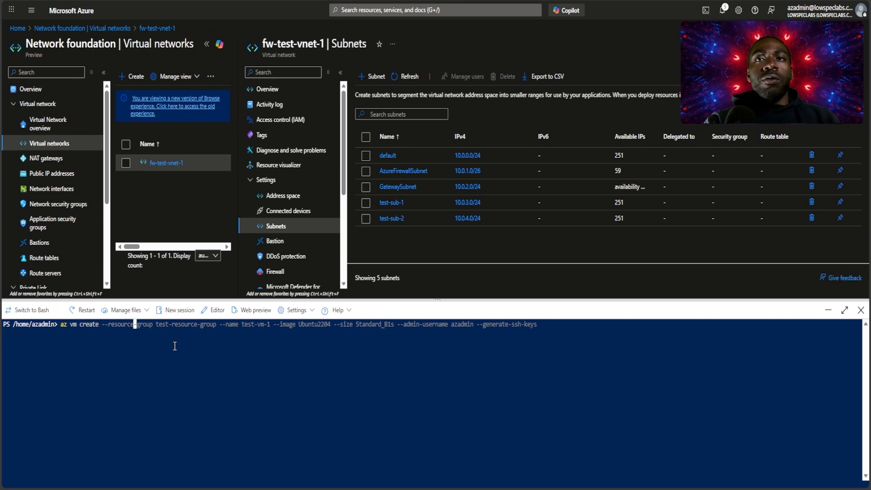
text(-group test)
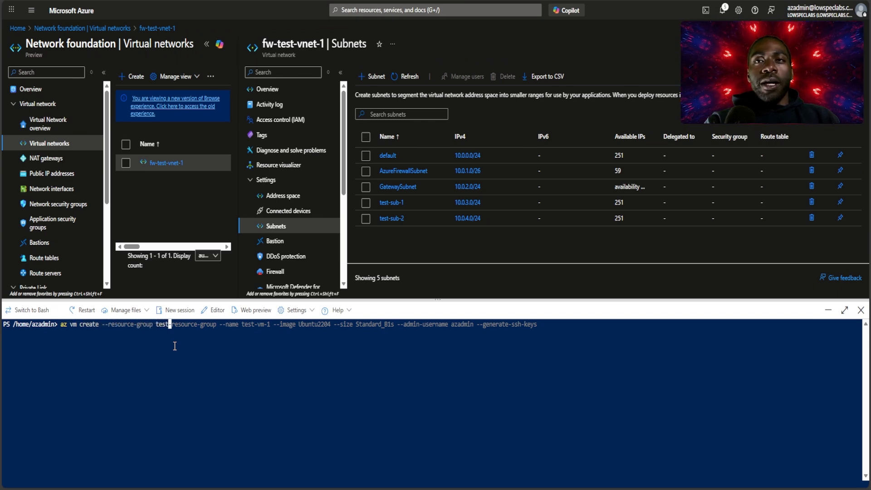
text(-resource-group --name )
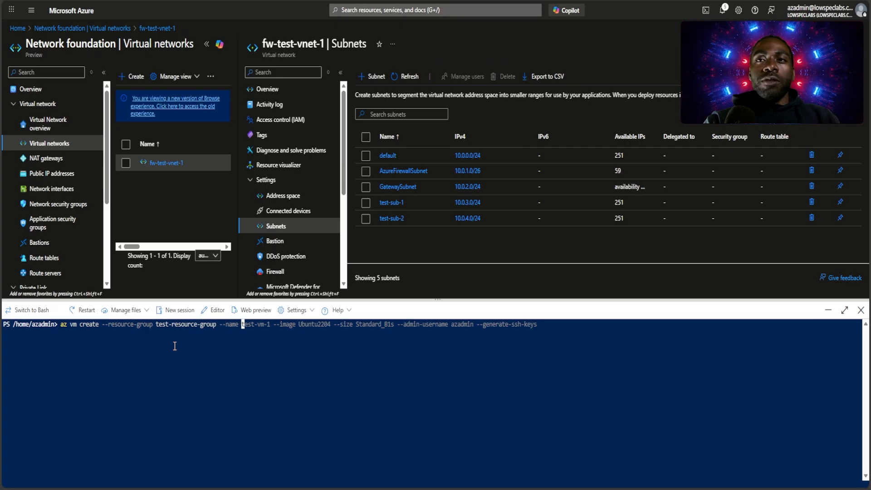
text(test-vm-1 --ima)
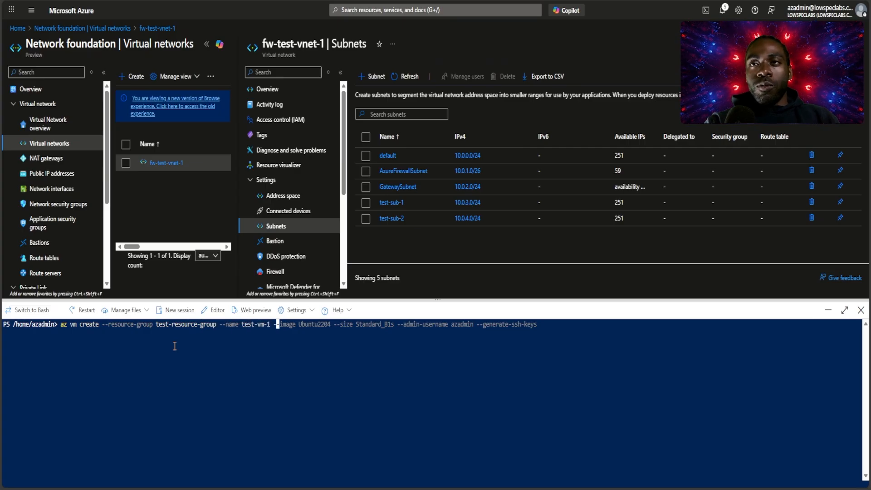
text(ge )
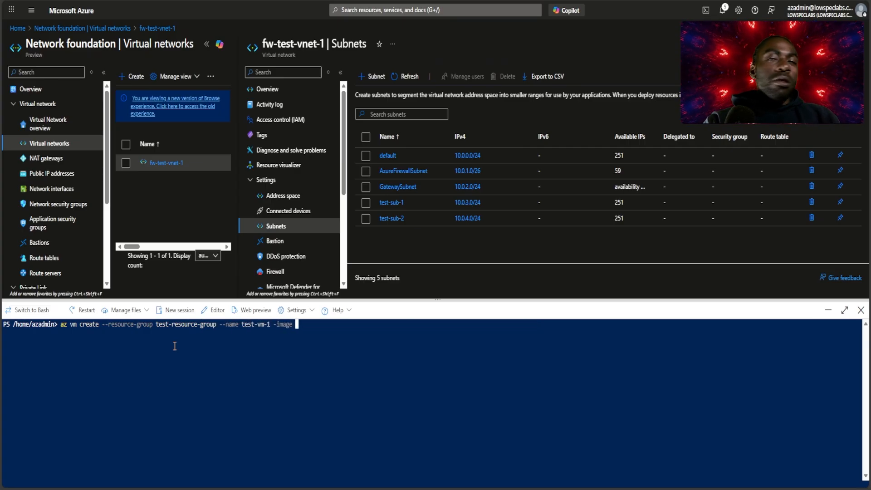
text(Ubuntu2204 )
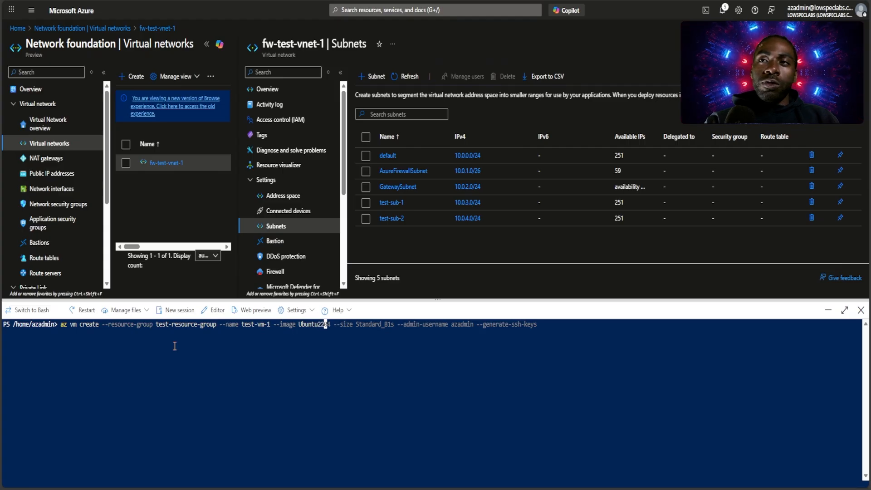
text(--)
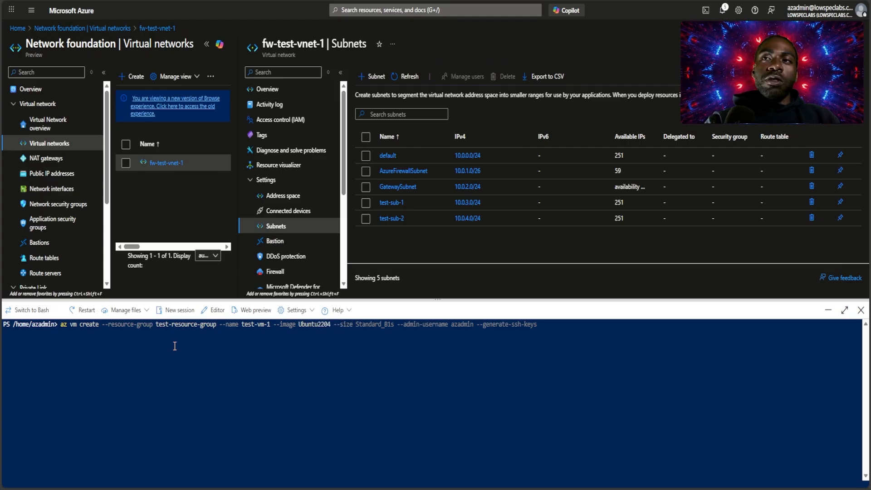
text(size Standard_B1)
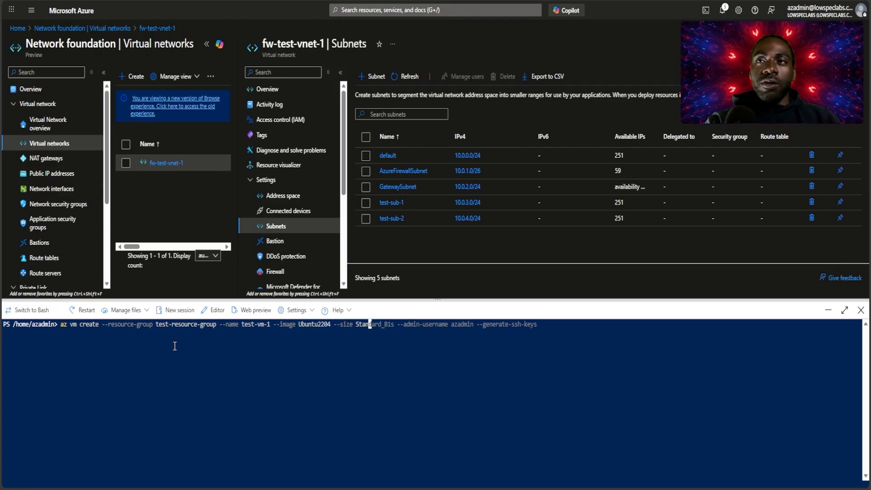
text(s --admin-usern)
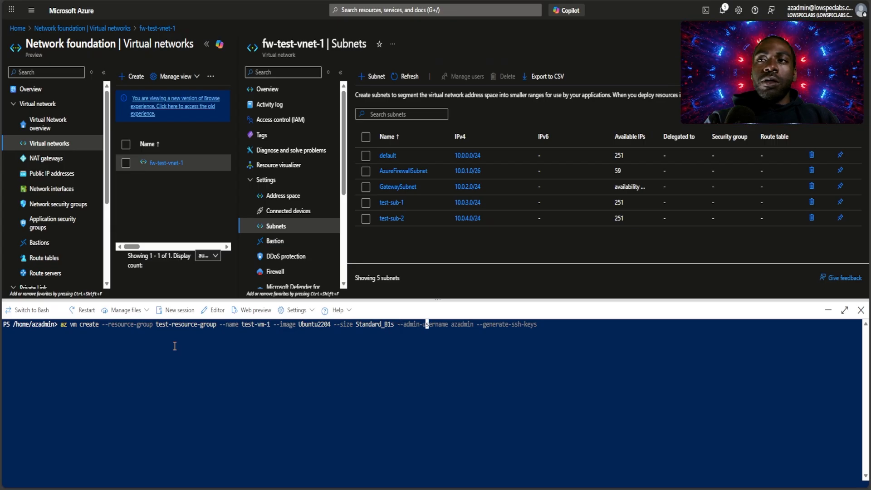
text(ame azadmin --gene)
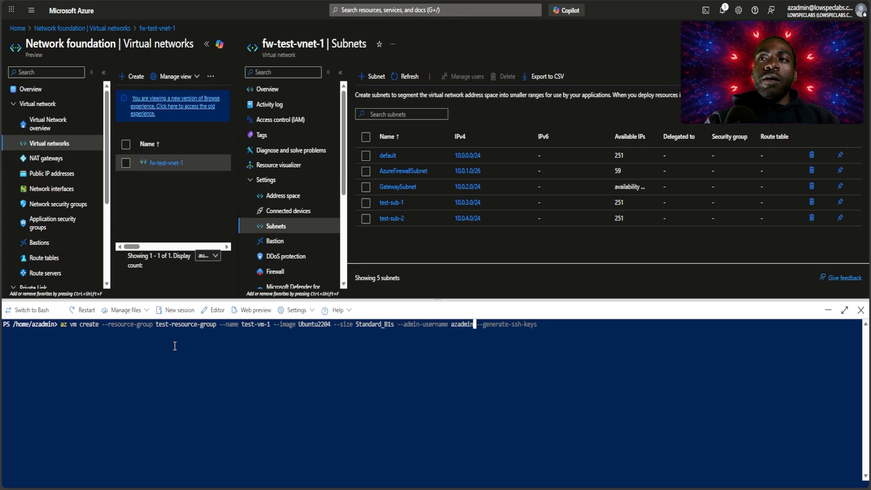
text(rate-ssh-key)
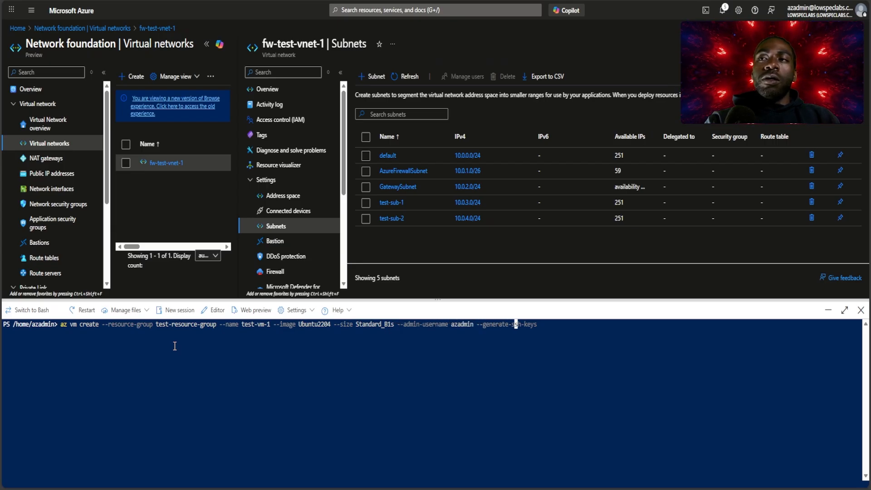
text(s)
key(Return)
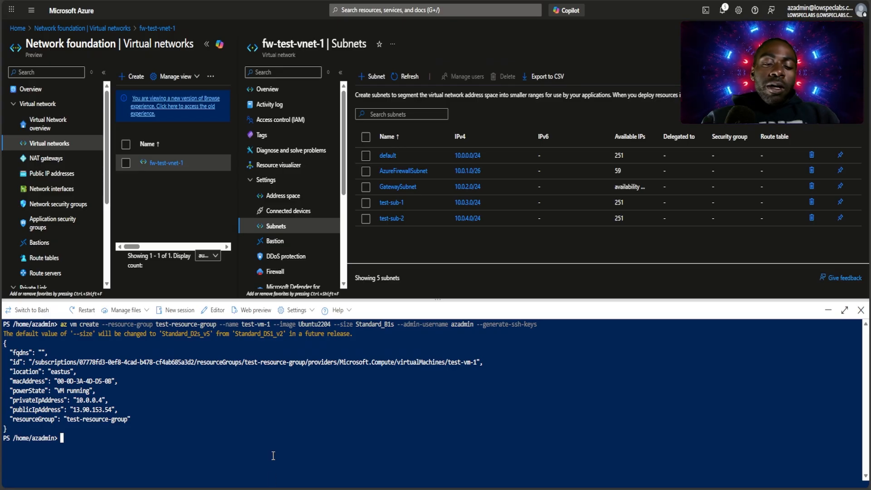
- Rerun the az vm create command in Cloud Shell with the machine name changed to test-vm-2, keeping all other options
key(Up)
key(Left)
key(Left)
key(Left)
key(Left)
key(Left)
key(Left)
key(Left)
key(Left)
key(Left)
key(Left)
key(Left)
key(Left)
key(Left)
key(Left)
key(Left)
key(Left)
key(Left)
key(Left)
key(Left)
key(Left)
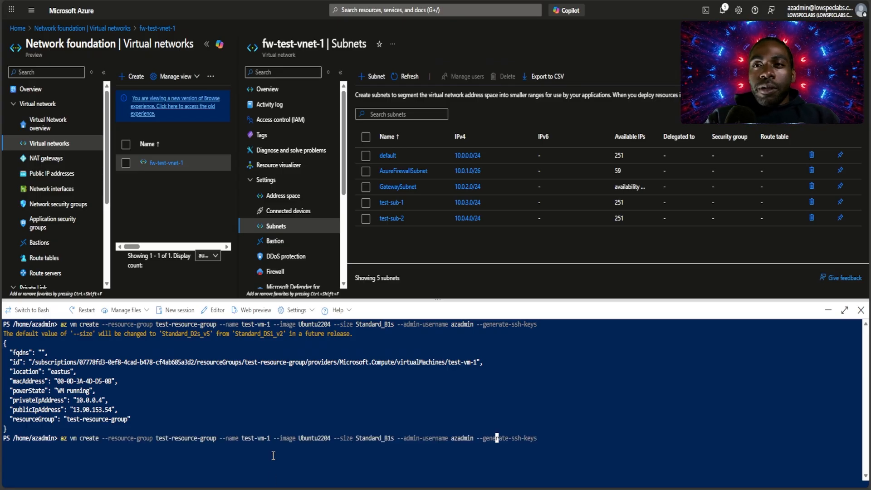
key(Left)
key(Left)
key(Left)
key(Left)
key(Left)
key(Left)
key(Left)
key(Left)
key(Left)
key(Left)
key(Left)
key(Left)
key(Left)
key(Left)
key(Left)
key(Left)
key(Left)
key(Left)
key(Left)
key(Left)
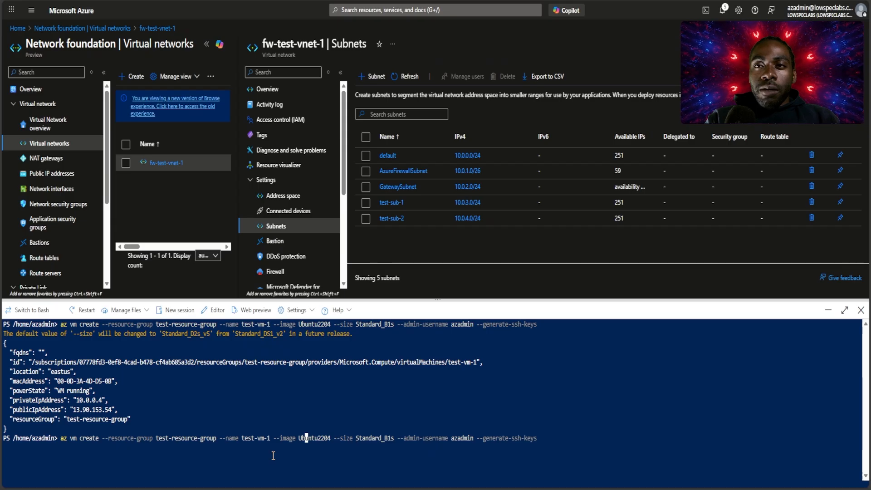
key(Left)
key(Left)
key(Left)
key(Left)
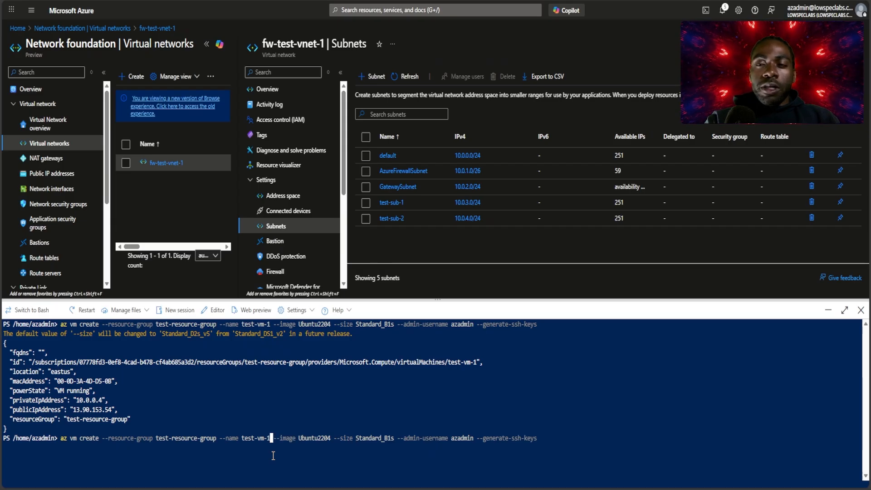
text(2)
key(Return)
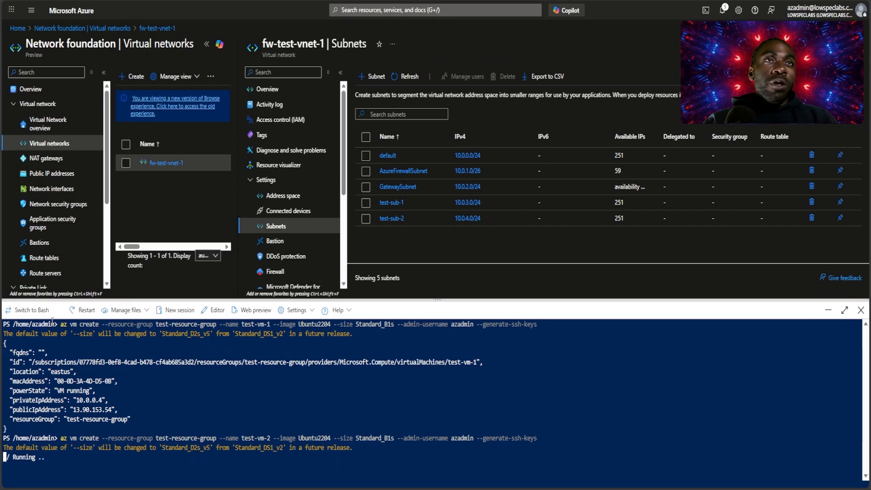
text(c)
scroll(288, 227, down, 4)
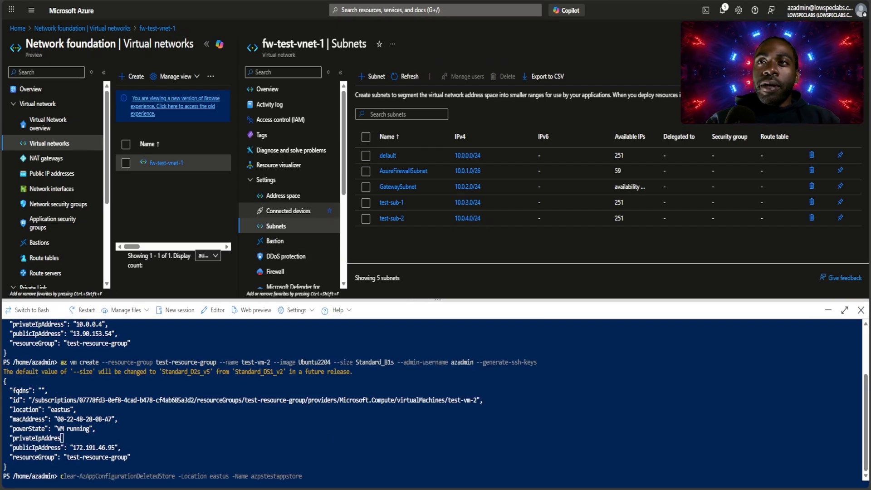
scroll(289, 204, up, 4)
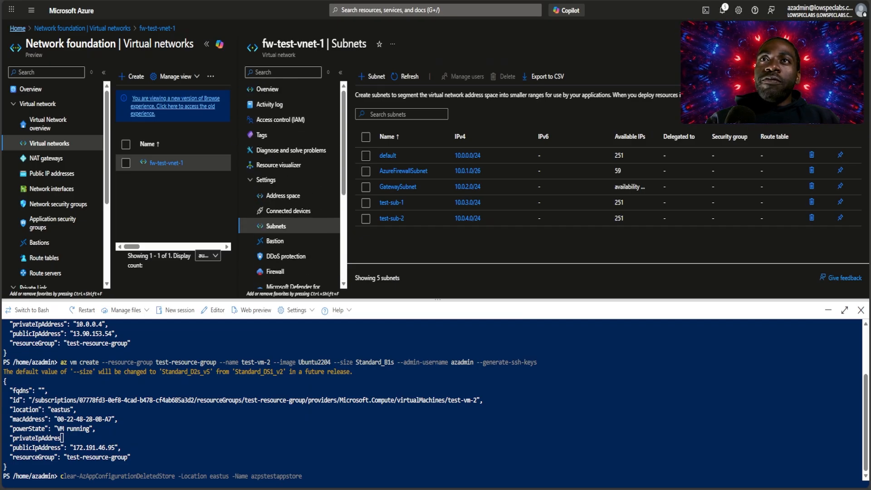
- Open the virtual machines list from the portal home and review the entries for test-vm-1 and test-vm-2
click(18, 28)
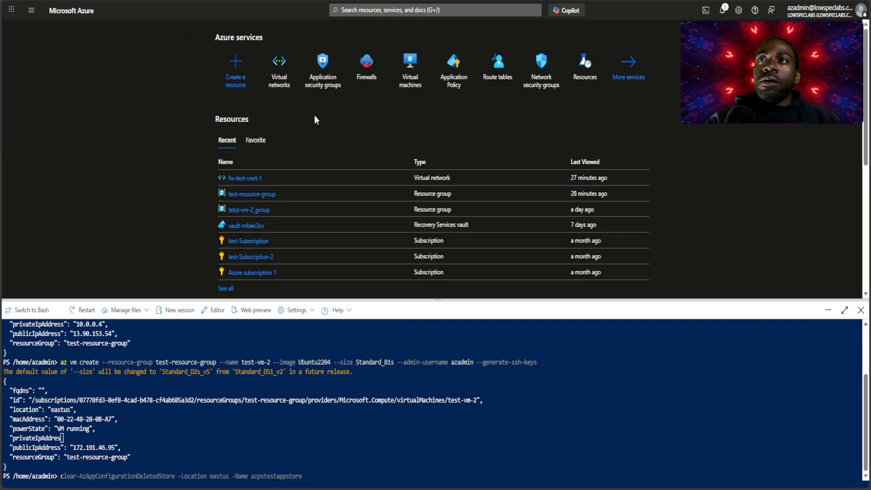
click(407, 74)
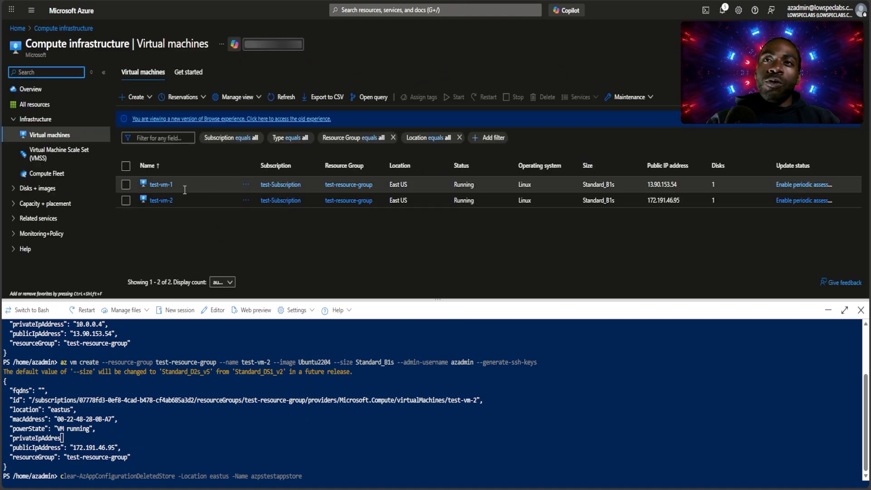
drag(198, 229, 165, 179)
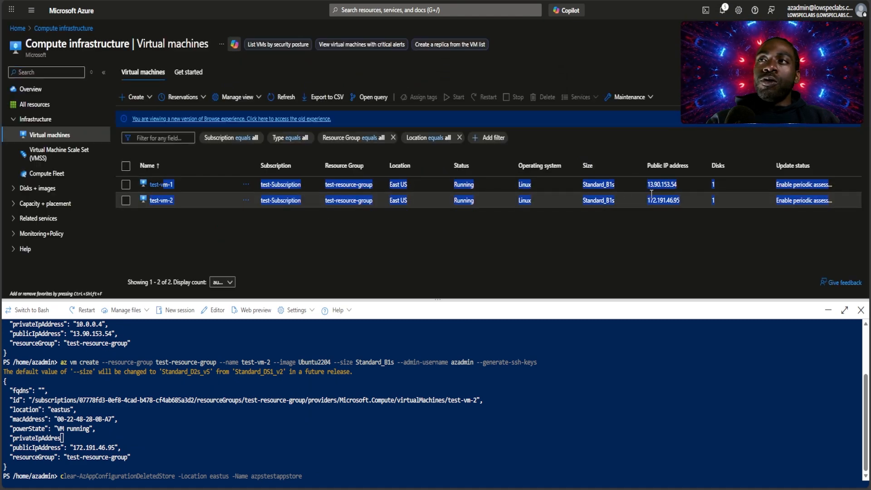
click(598, 224)
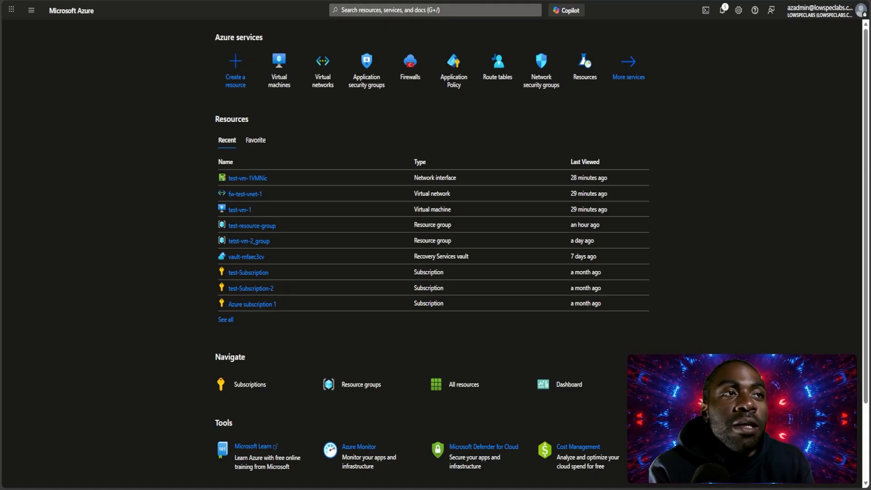
- Open the fw-test-vnet-1 virtual network from the virtual networks list
mouse_move(322, 68)
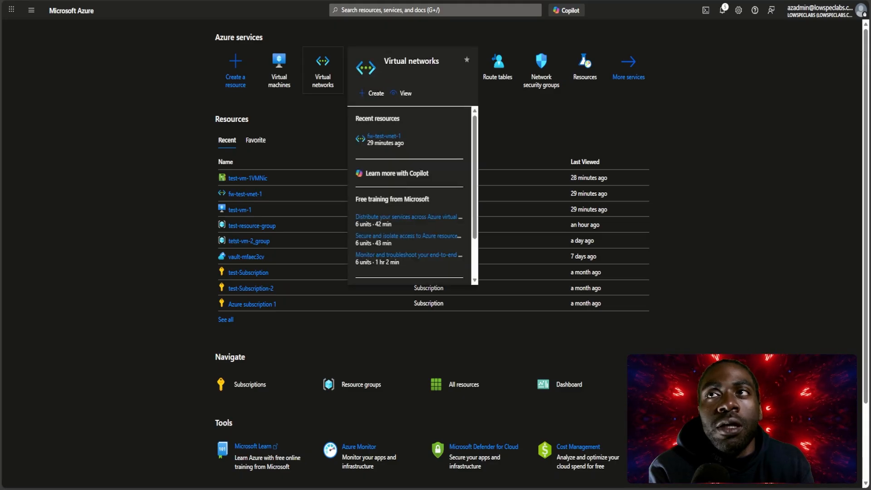
click(320, 69)
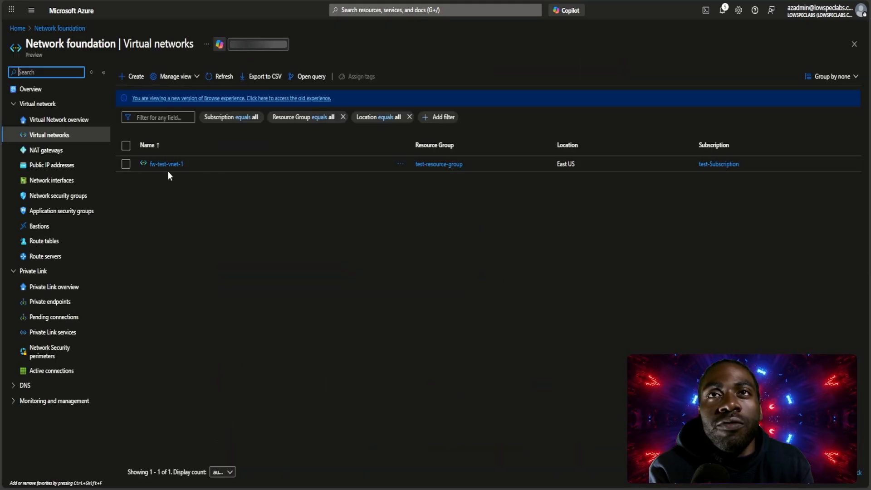
click(172, 166)
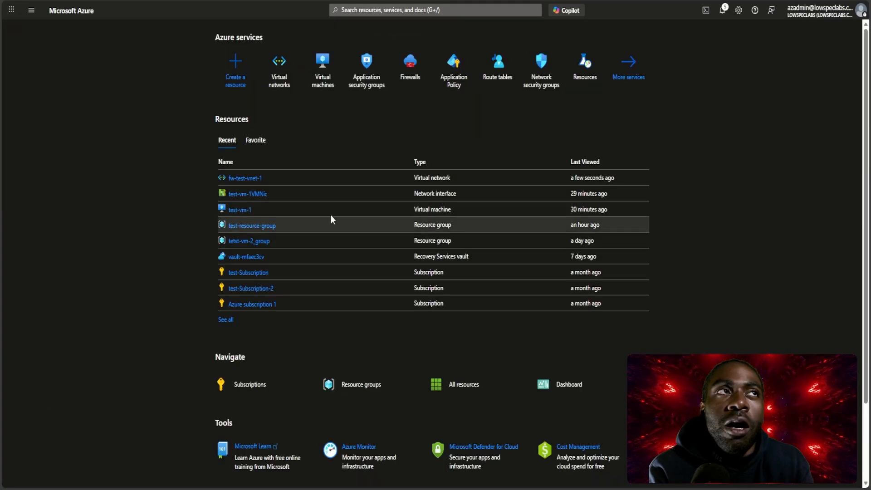
- Change the subnet of test-vm-1's network interface to test-sub-1 (10.0.3.0/24) and apply the change
click(323, 82)
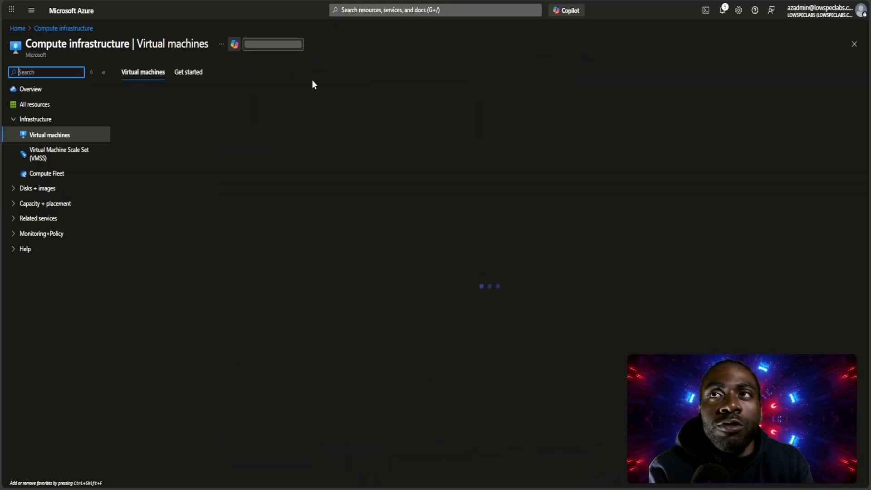
click(161, 184)
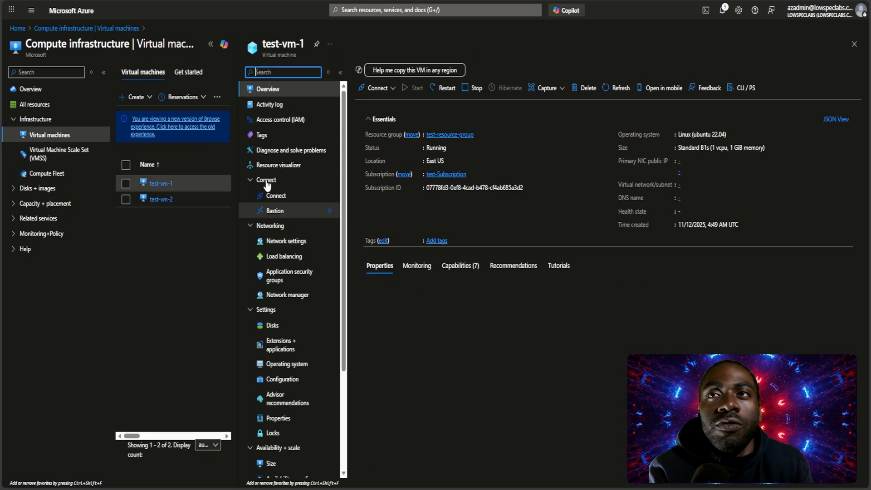
click(284, 245)
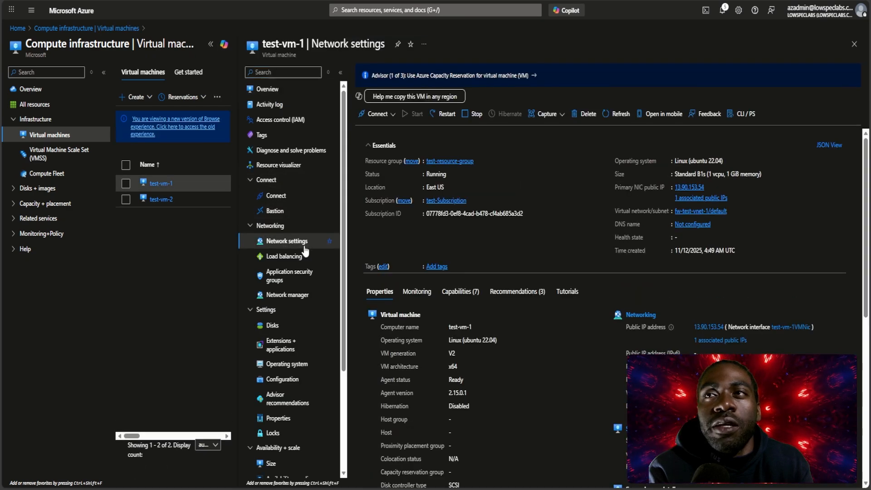
click(442, 176)
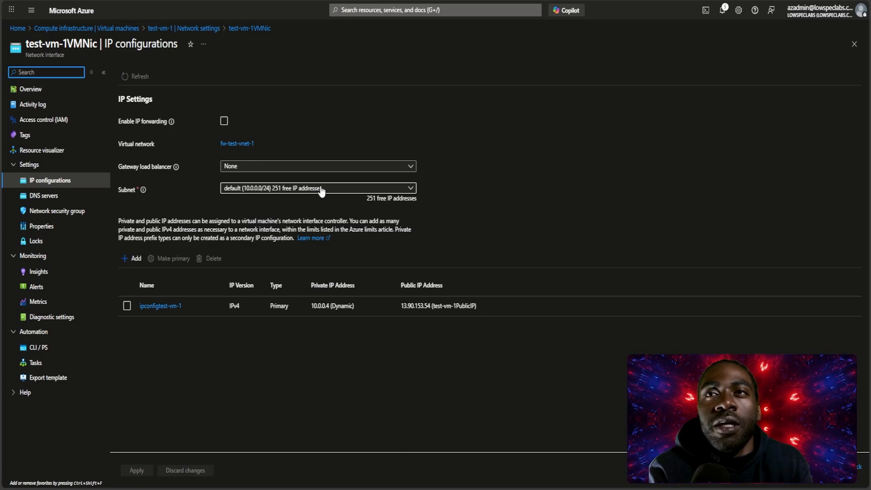
click(287, 190)
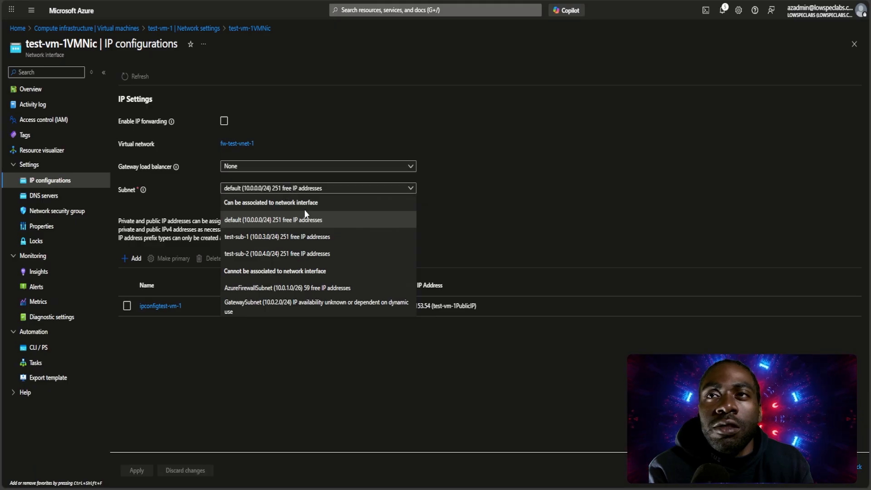
click(312, 245)
click(138, 470)
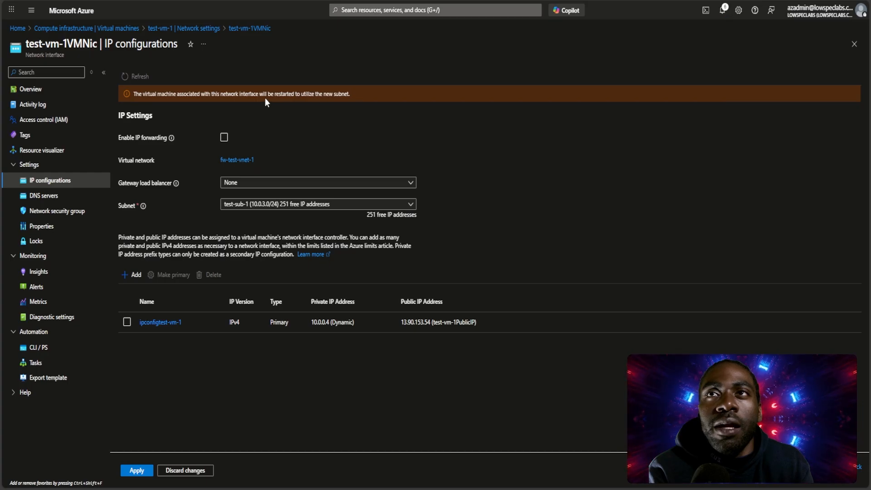
drag(178, 93, 225, 96)
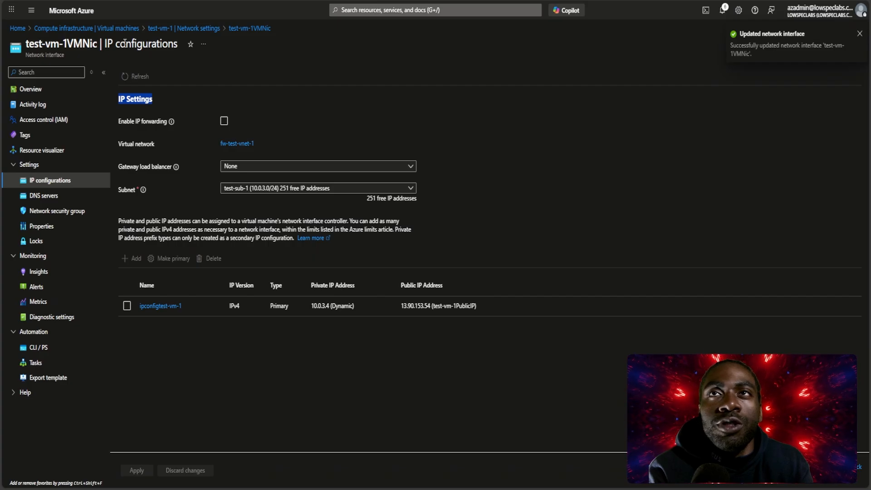
- Change the subnet of test-vm-2's network interface to test-sub-2 (10.0.4.0/24) and apply the change
click(116, 29)
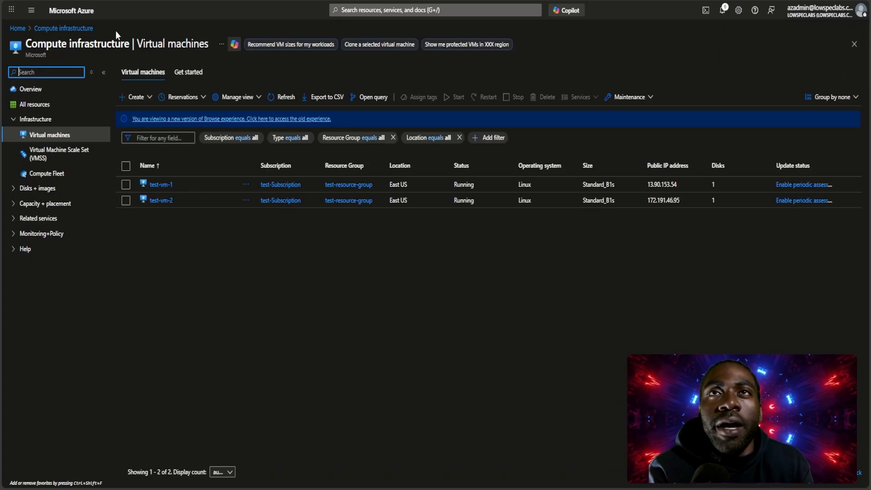
click(161, 200)
click(296, 242)
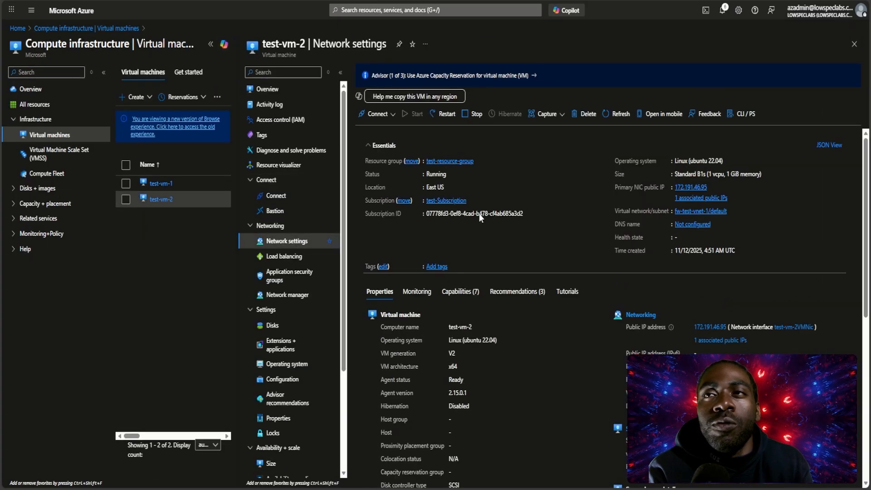
click(456, 132)
click(295, 190)
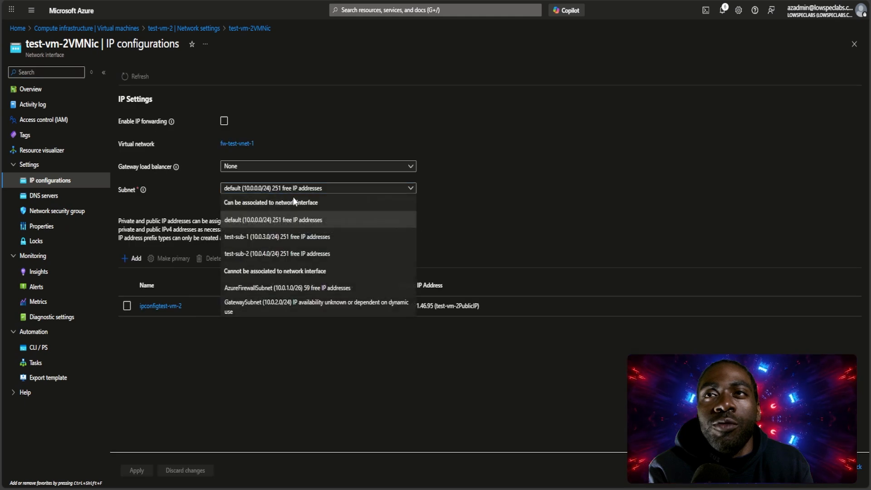
click(312, 254)
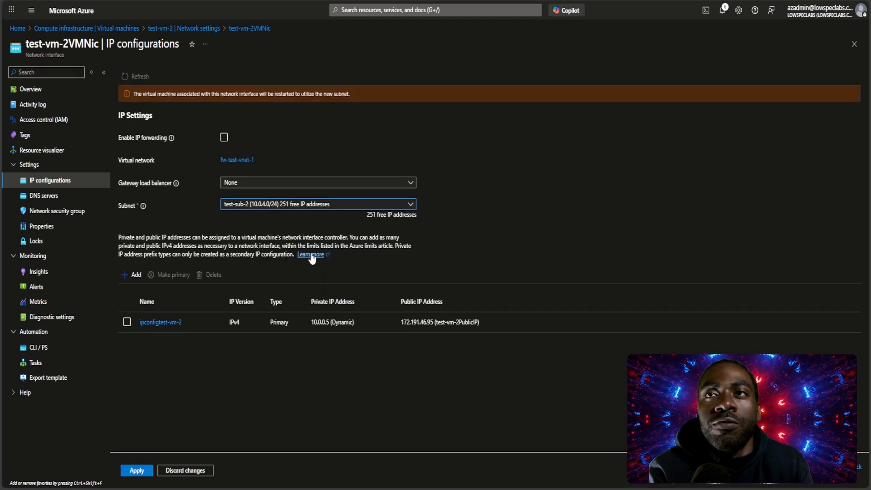
click(143, 471)
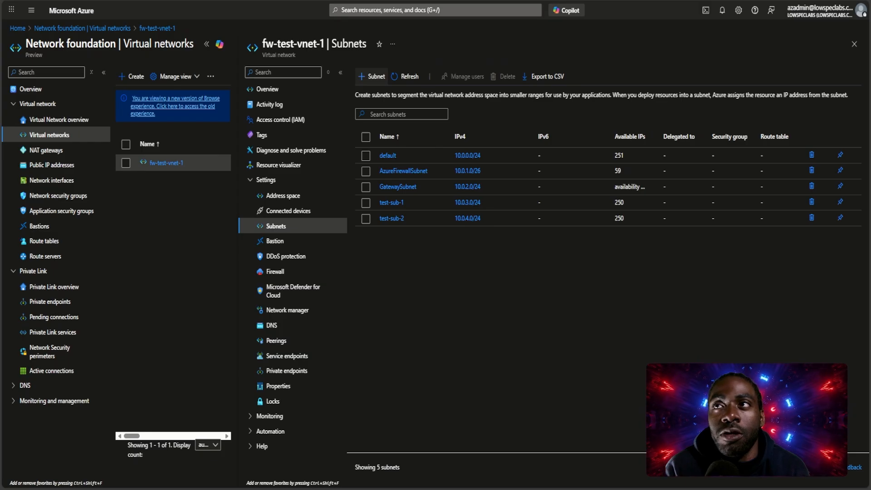
- Add a Firewall Management (forced tunneling) subnet starting at 10.0.5.0 with size /26 to fw-test-vnet-1, and refresh the subnet list
click(372, 76)
click(701, 88)
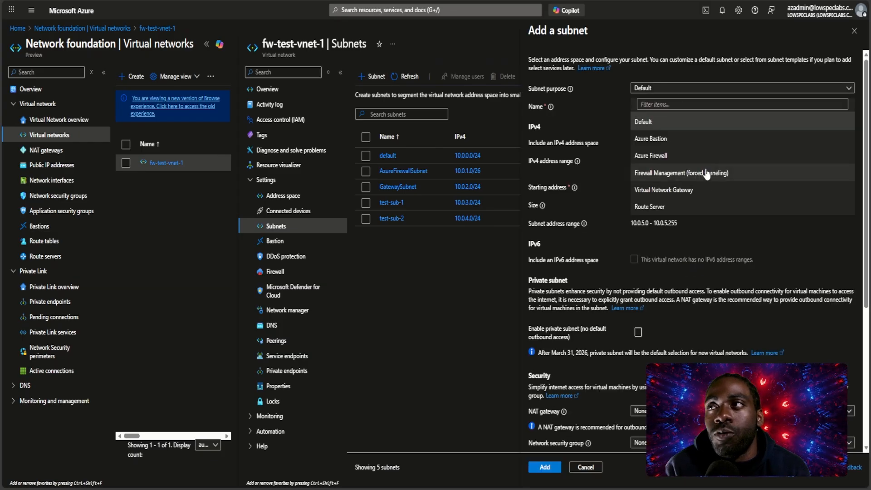
click(708, 173)
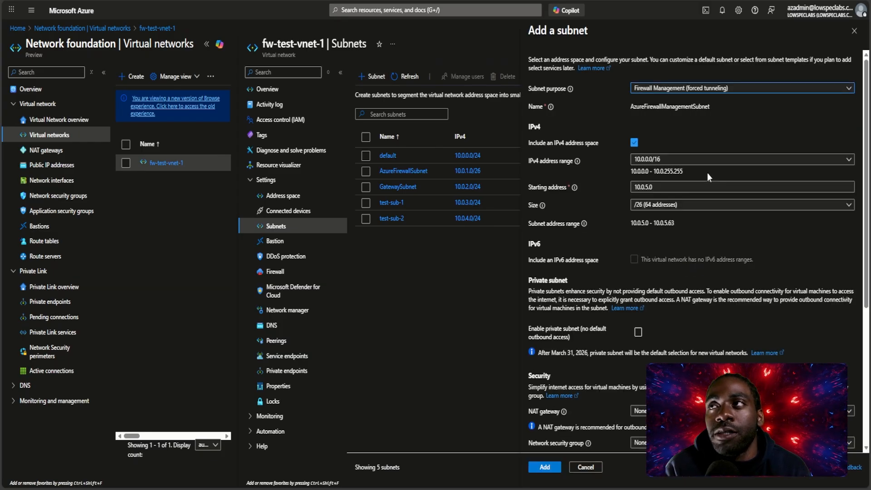
scroll(678, 232, down, 4)
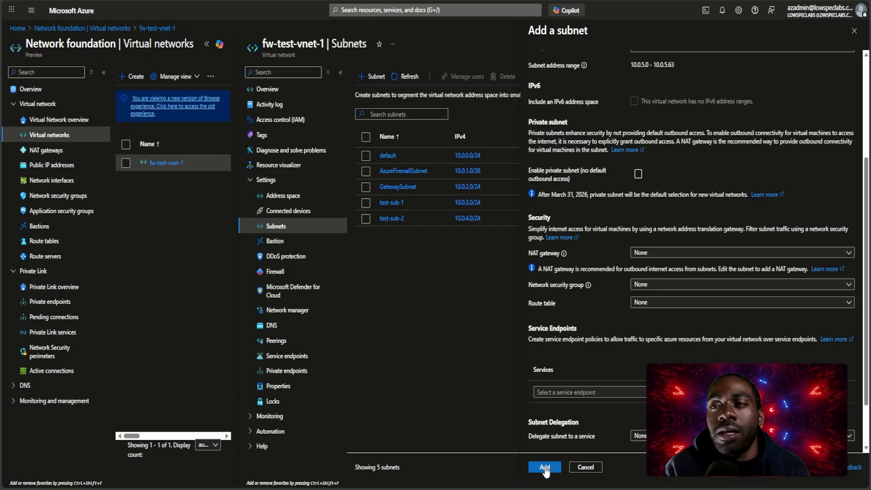
click(545, 467)
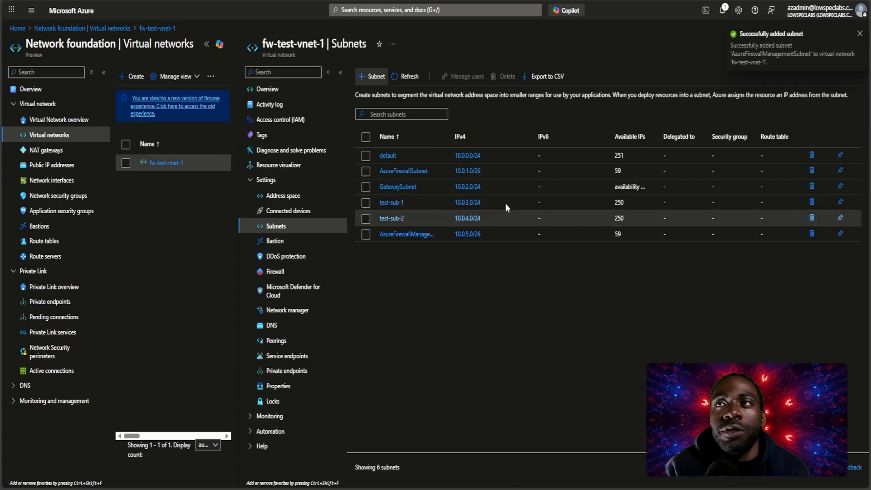
click(410, 77)
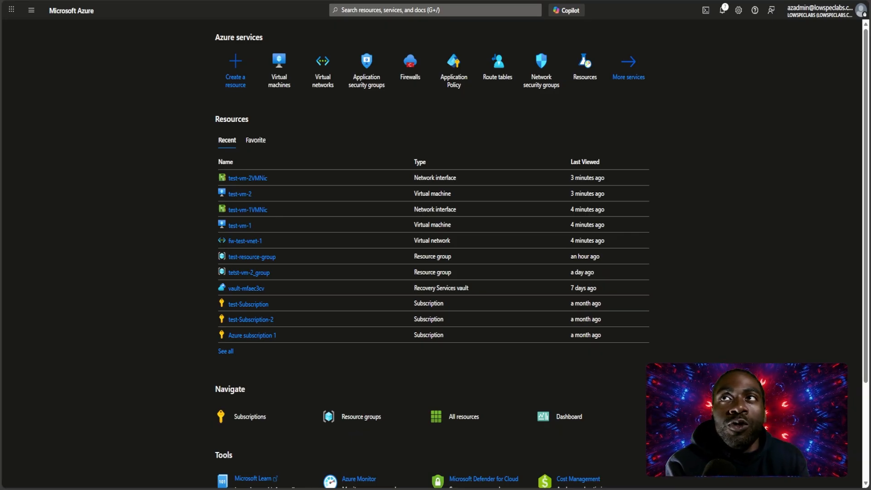
- Find the Azure Firewalls service and start creating a new firewall
click(400, 7)
text(firewalls)
click(366, 72)
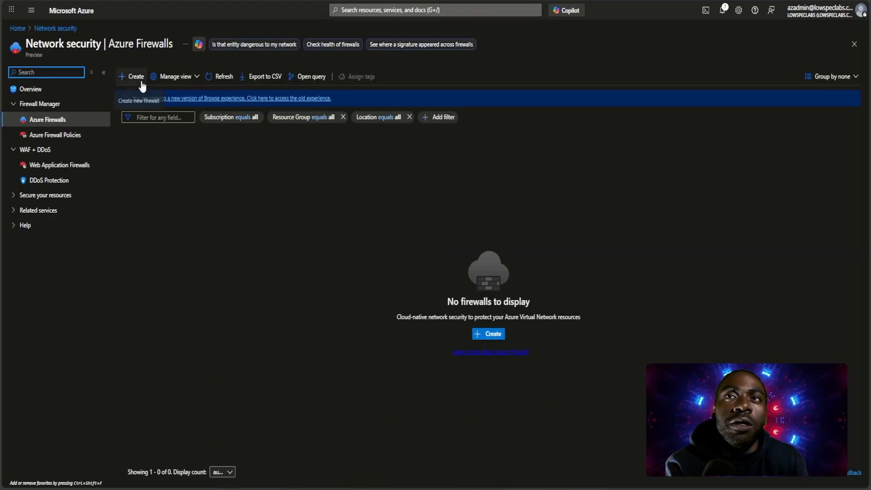
click(135, 79)
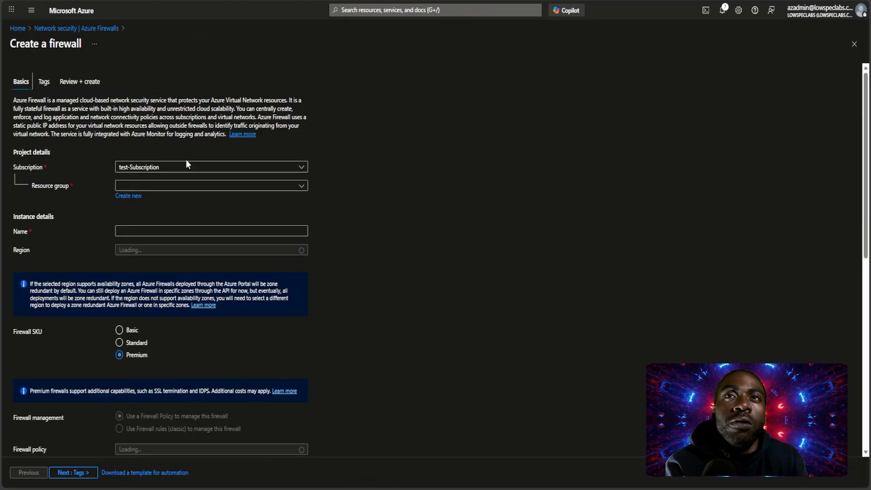
- Assign the new firewall to test-resource-group and name it test-fw-ex-1
click(186, 187)
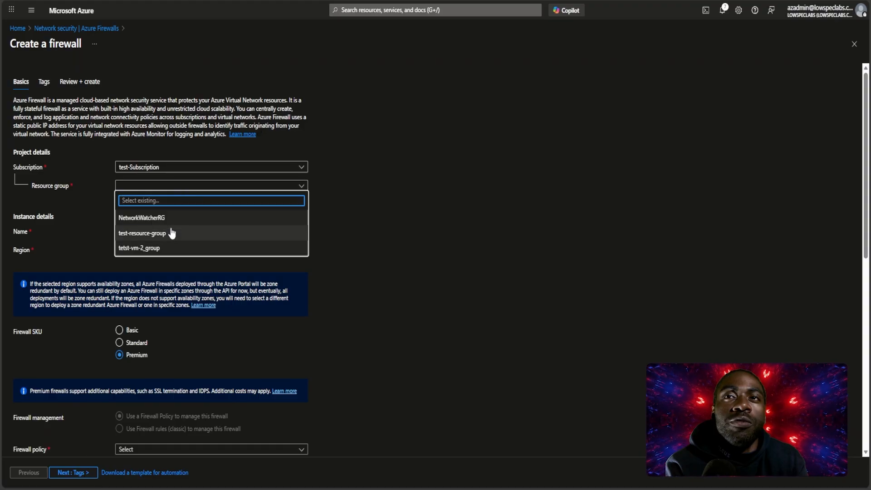
click(240, 163)
click(240, 187)
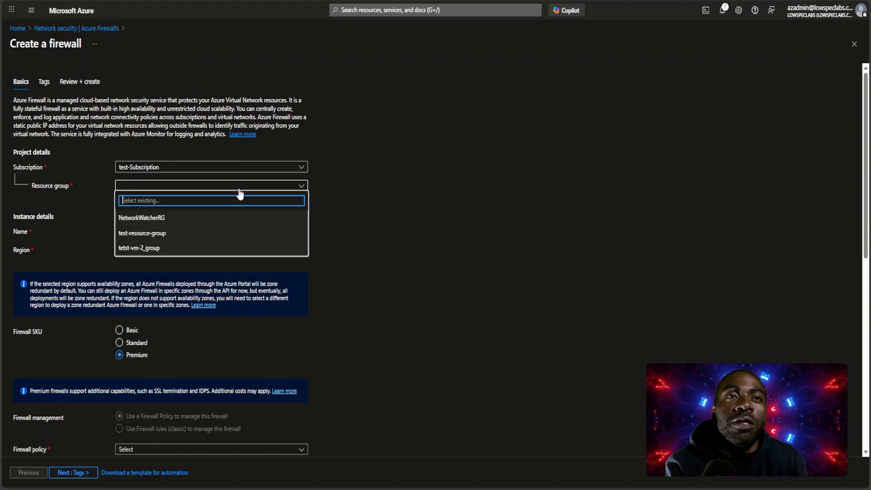
click(225, 232)
click(188, 231)
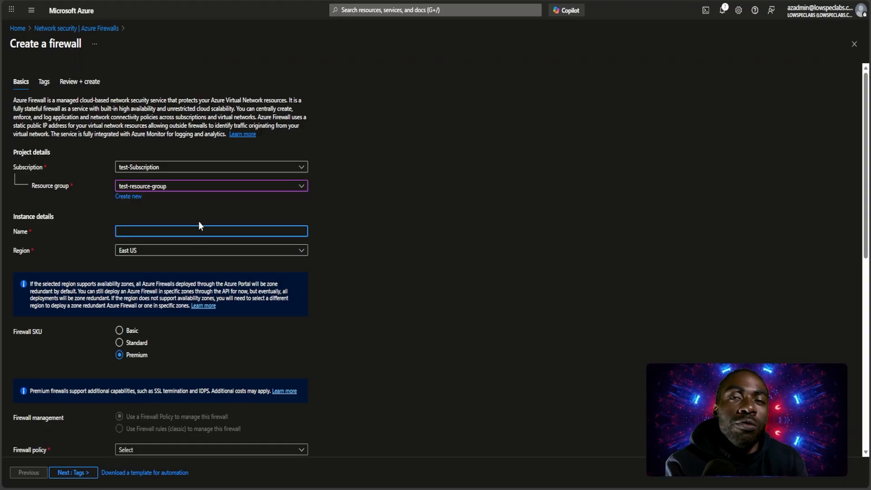
text(test-fw)
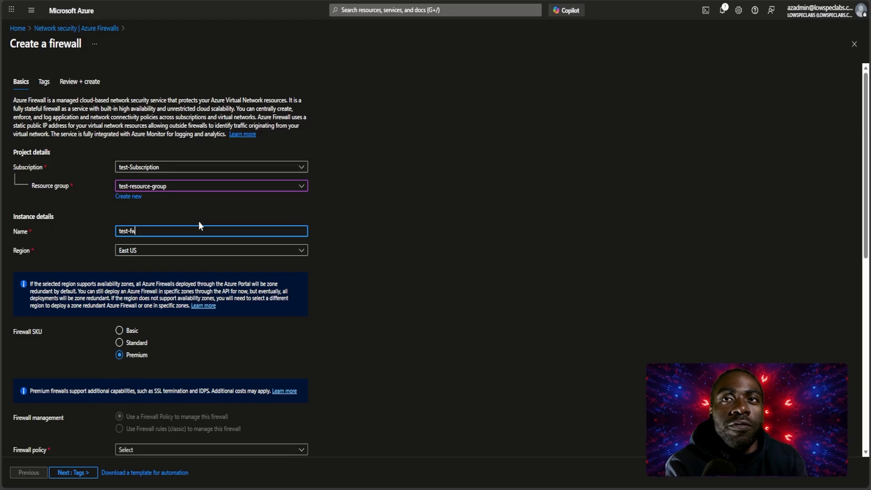
text(-ex-1)
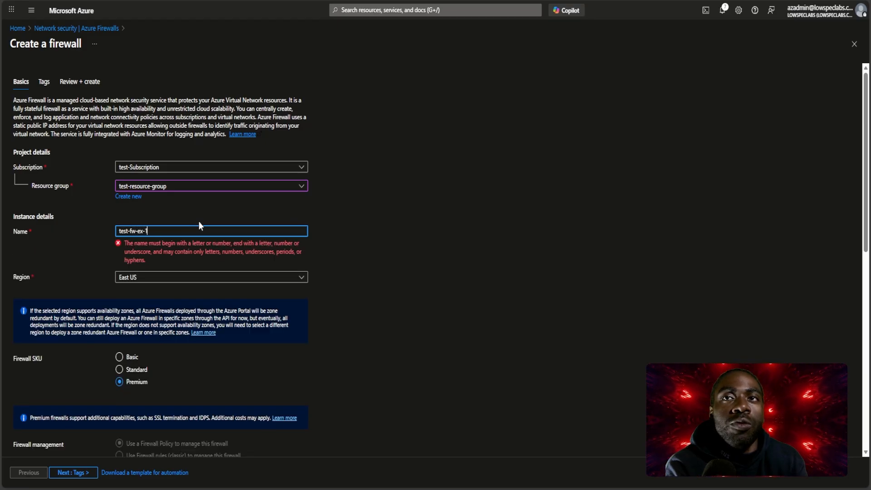
- Choose the Basic firewall SKU and add a new Basic-tier firewall policy named test-basic-pol-1
scroll(218, 266, down, 2)
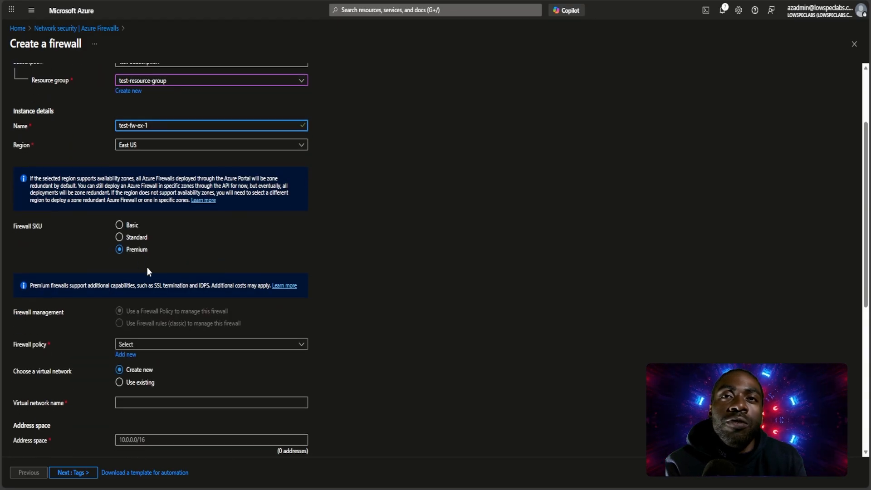
click(130, 227)
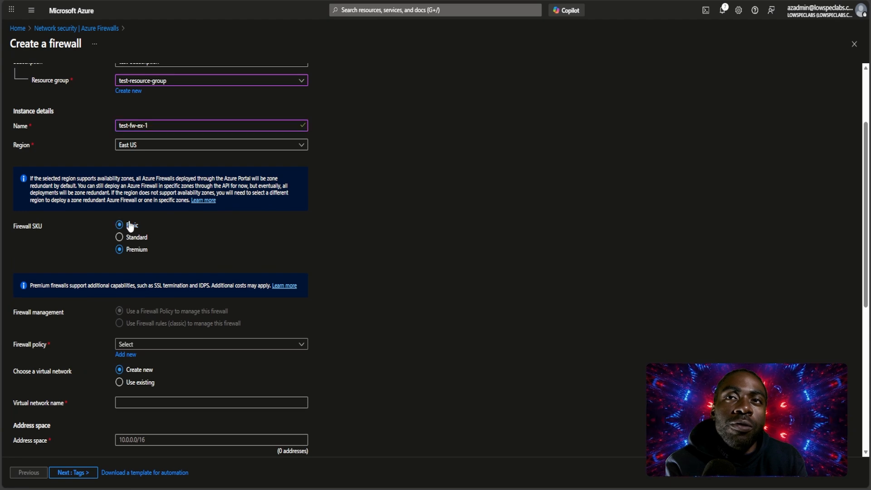
scroll(162, 241, down, 1)
click(162, 293)
click(162, 294)
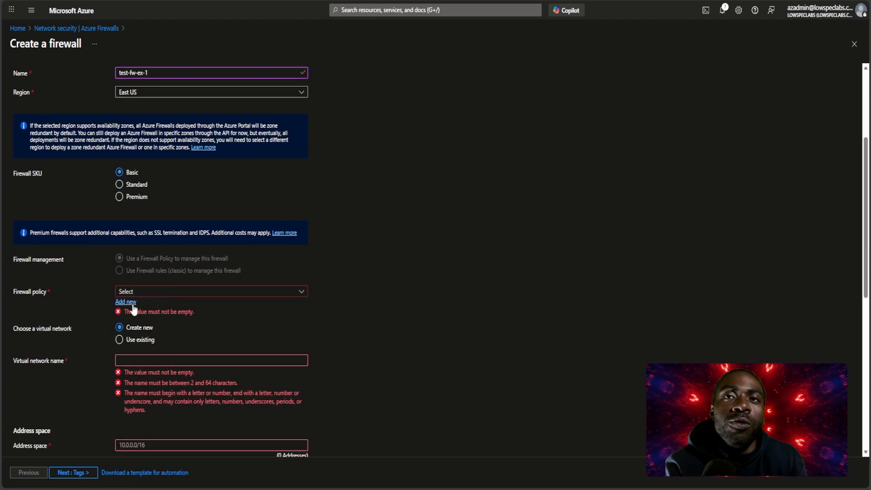
click(125, 301)
text(test-)
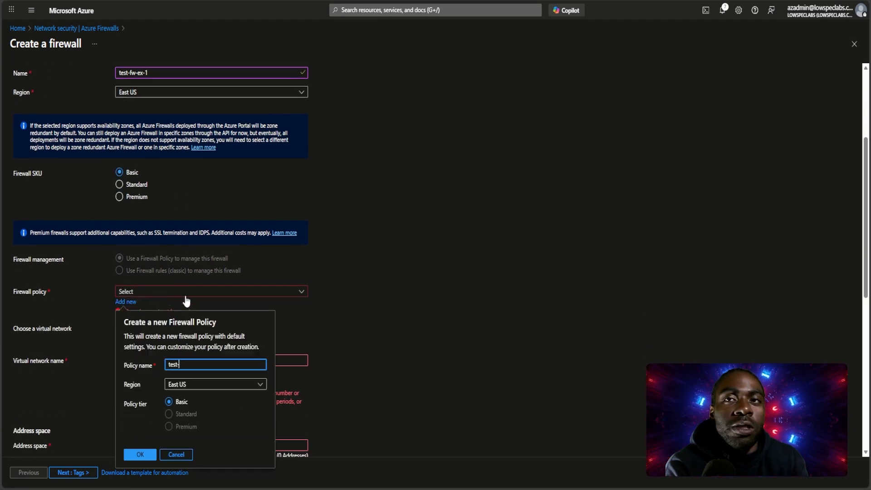
text(basic-pol-1)
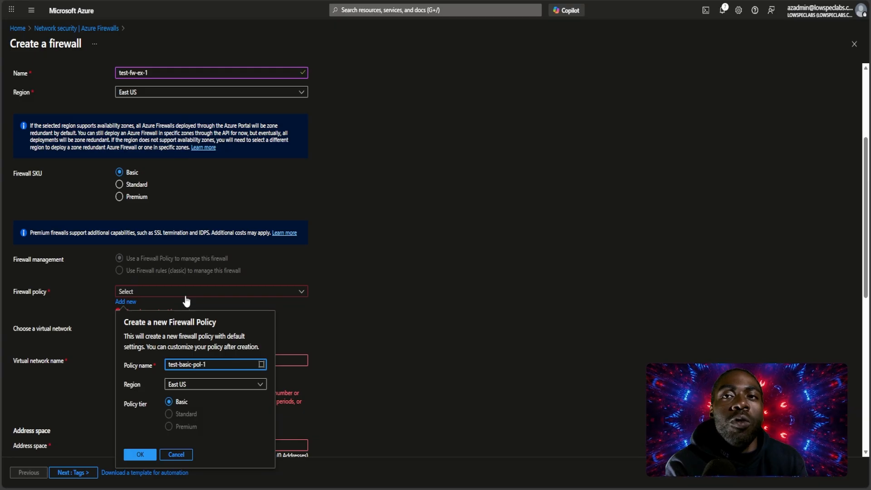
key(Return)
- Use the existing virtual network fw-test-vnet-1 for the firewall and set its public IP address to None
scroll(159, 234, down, 2)
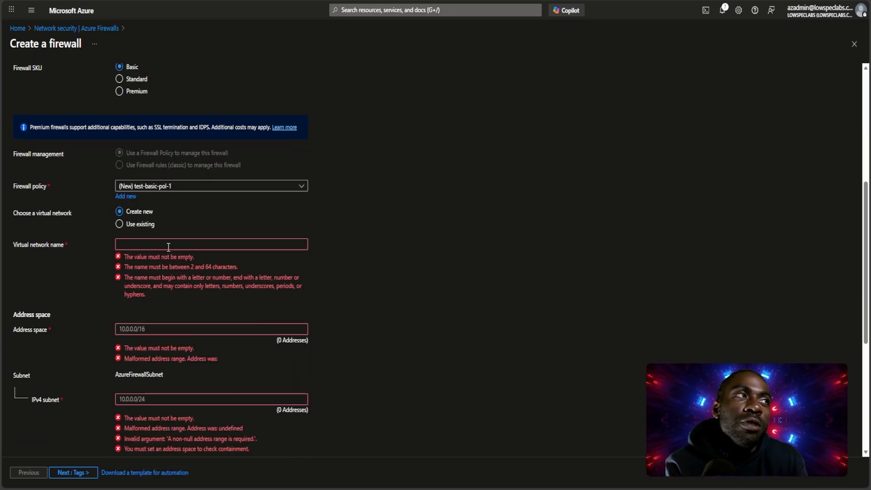
click(150, 224)
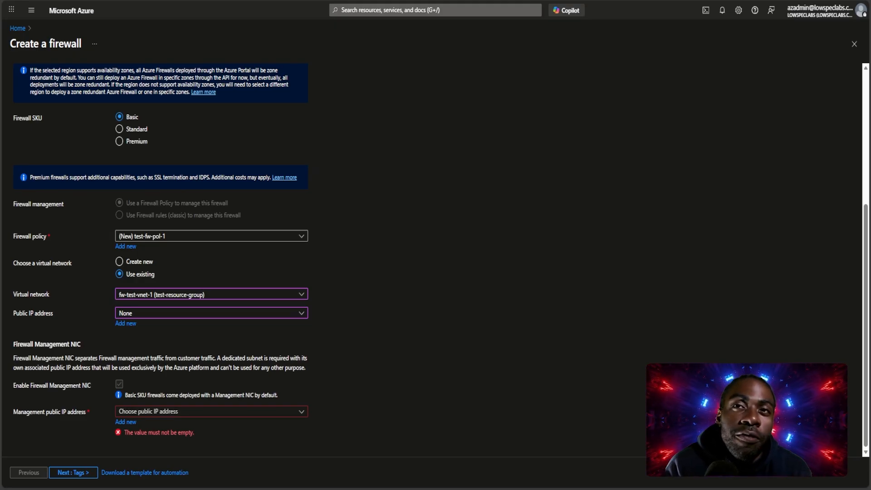
click(199, 312)
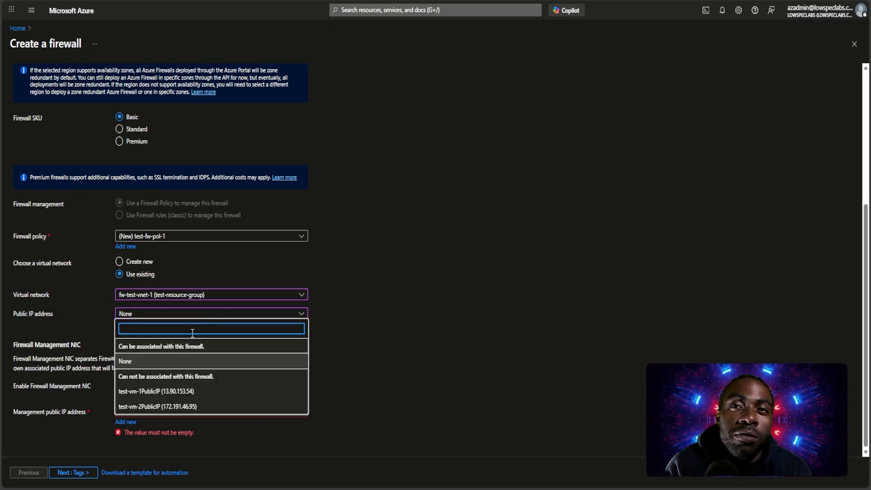
click(140, 361)
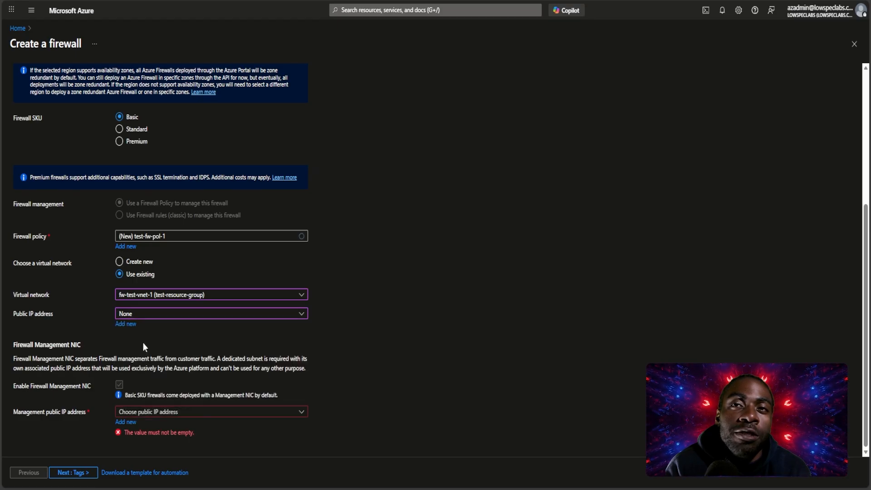
- Add a new management public IP address named test-fw-1-man-ip for the firewall
click(183, 417)
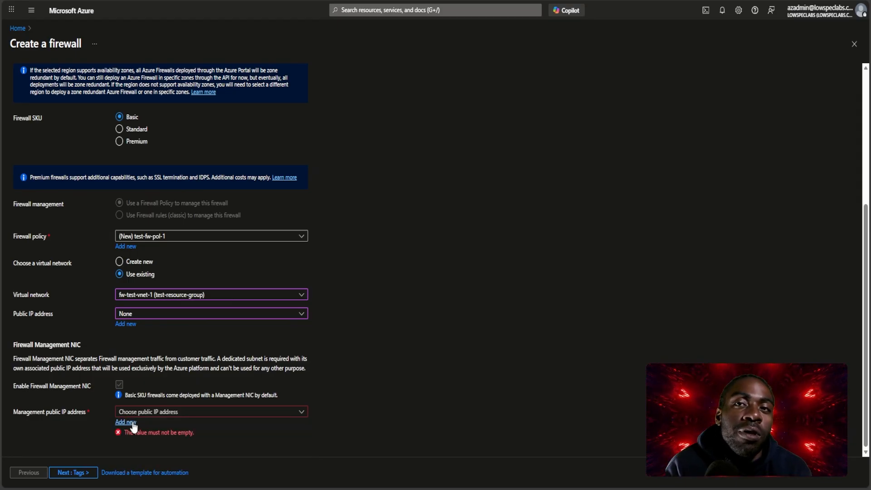
click(131, 422)
text(test-)
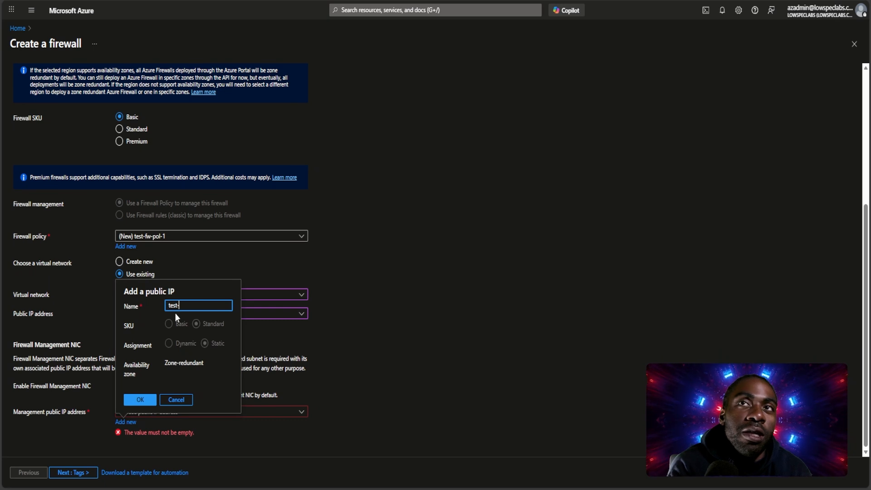
text(fw-1-man)
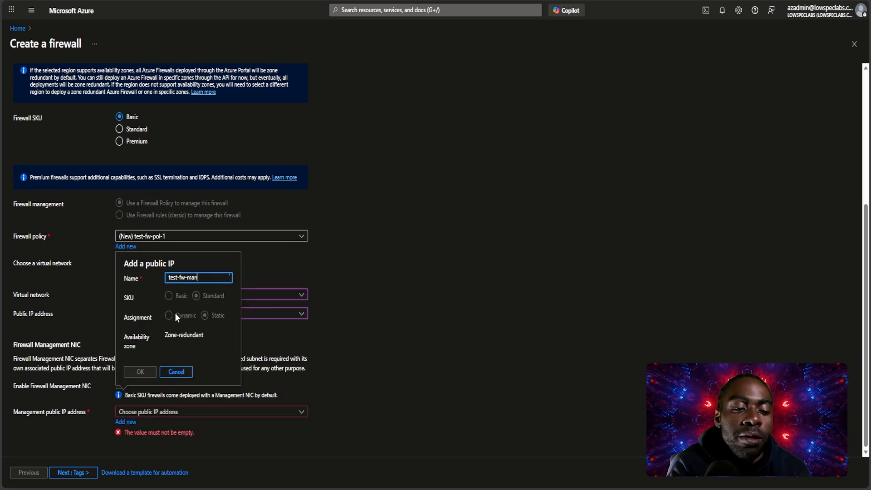
text(-ip)
key(Left)
key(Left)
key(Left)
key(Left)
key(Left)
key(Left)
key(Left)
text(-1)
click(145, 397)
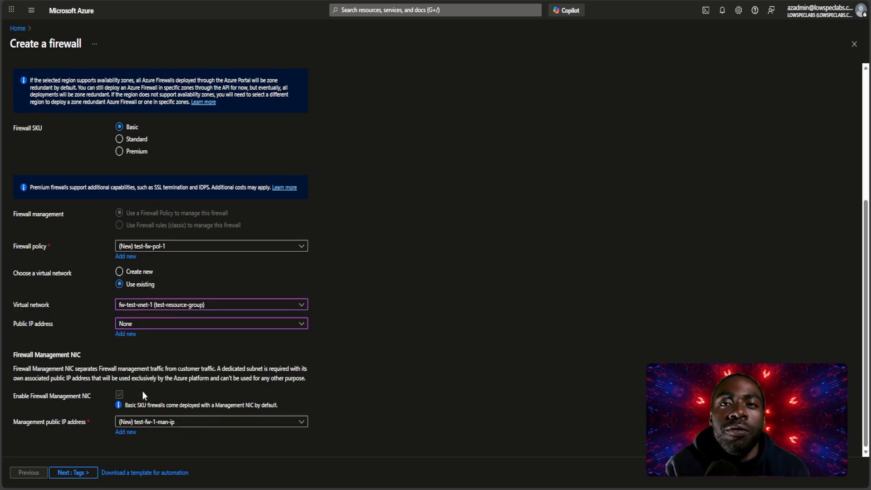
- Skip the tags, review the firewall configuration and deploy the firewall
click(77, 472)
click(80, 473)
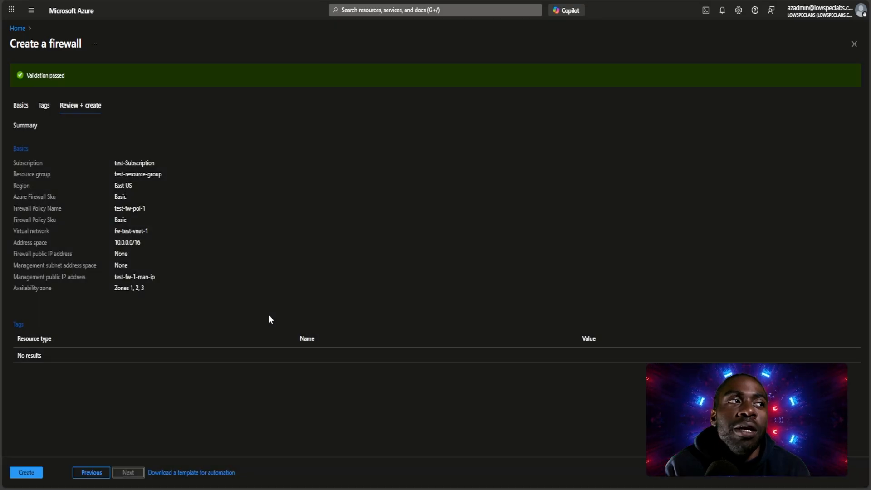
click(38, 471)
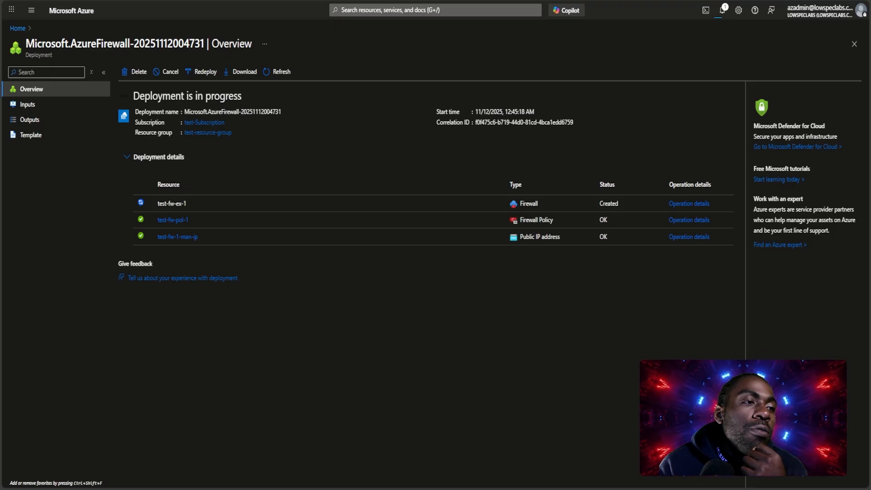
- Find the Route tables service and start creating a new route table
click(419, 11)
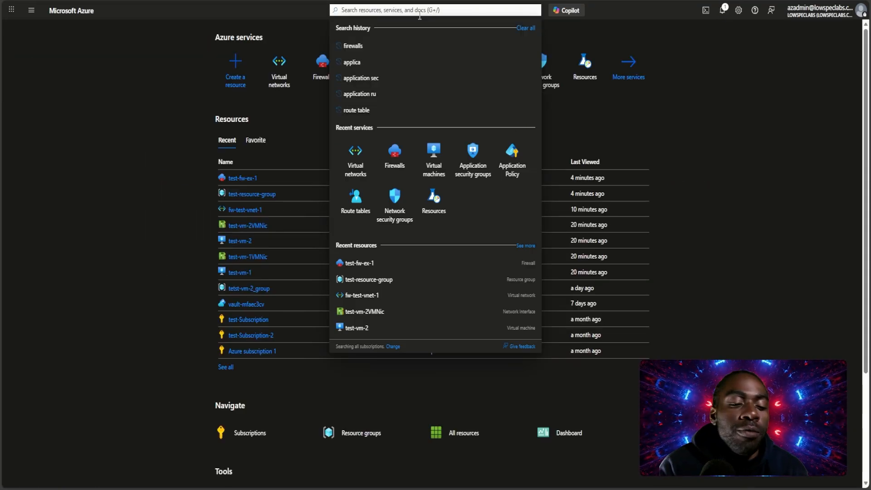
text(route)
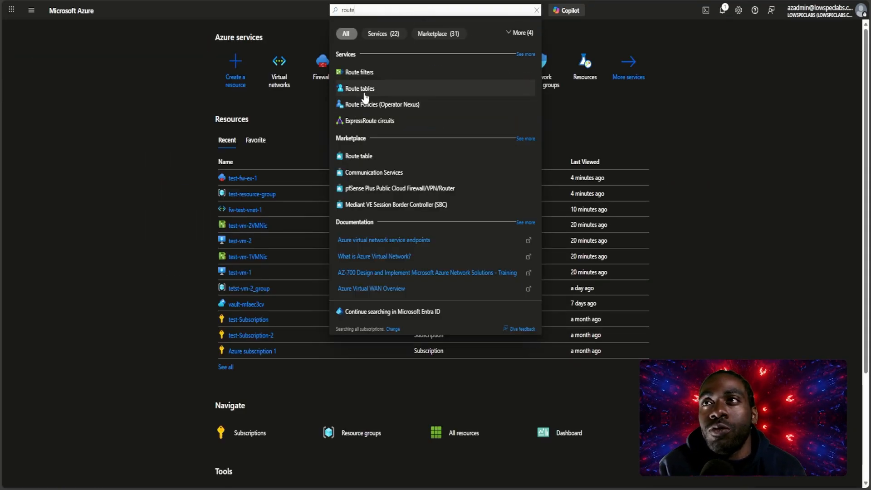
click(365, 89)
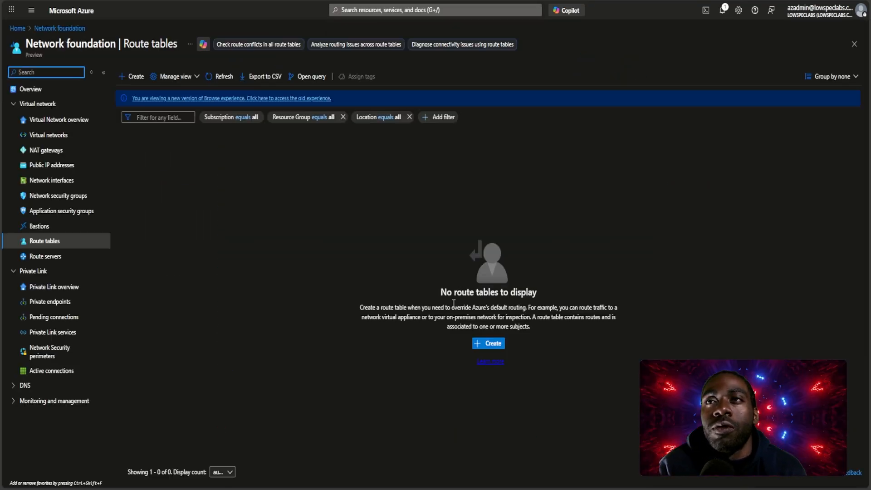
click(138, 79)
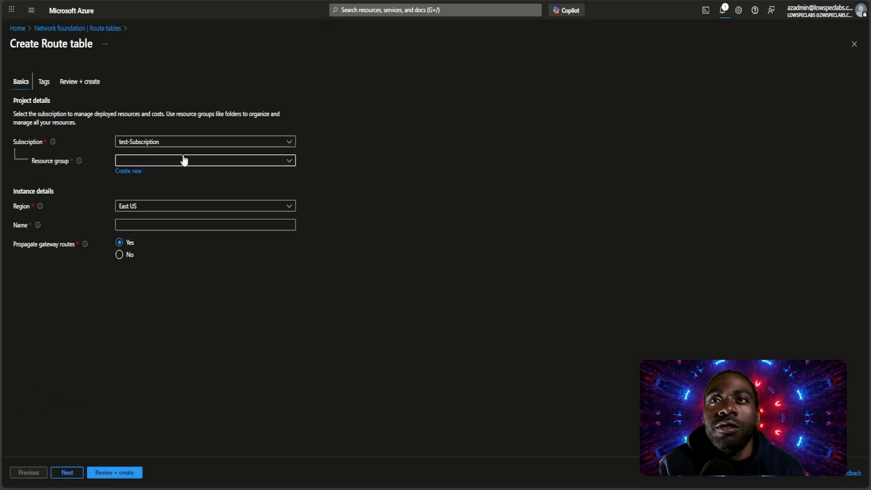
- Create a route table named test-route-table-1 in test-resource-group, in the East US region
click(182, 160)
click(169, 211)
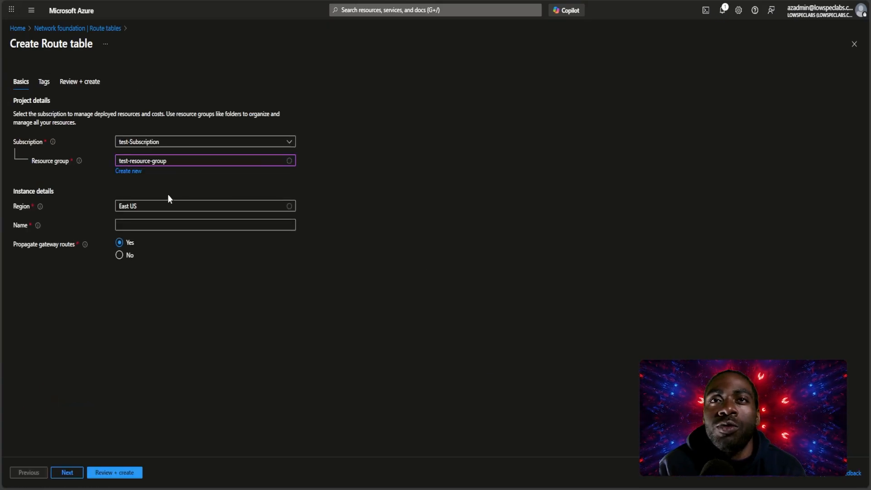
click(178, 223)
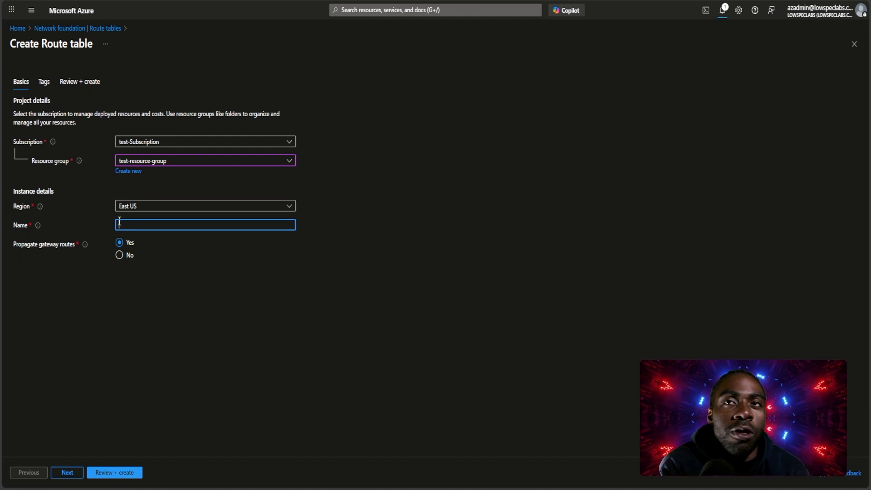
text(test-route-table-1)
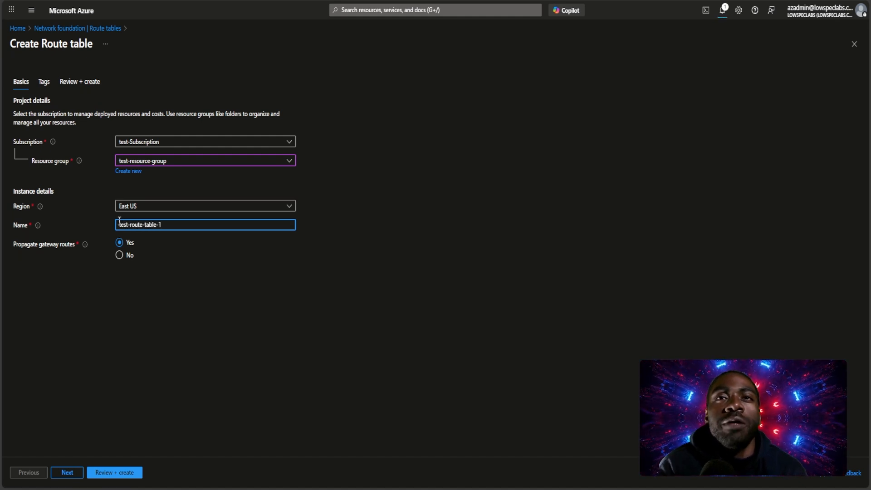
click(107, 473)
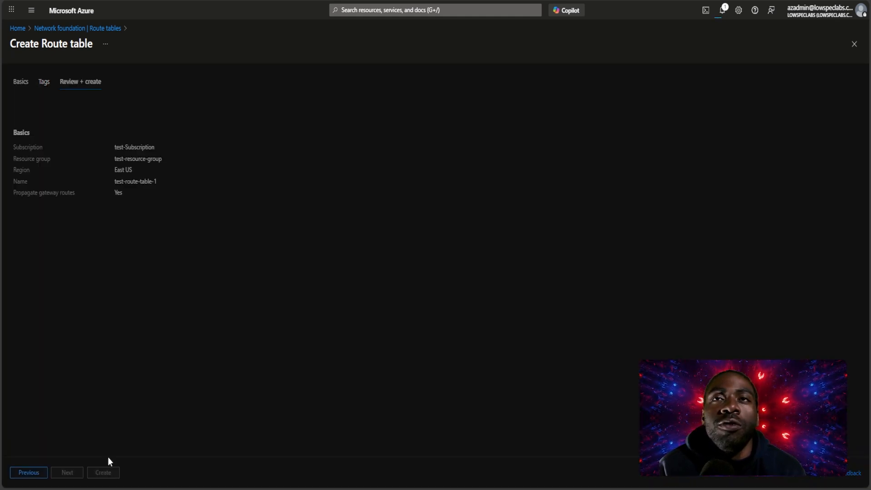
click(105, 472)
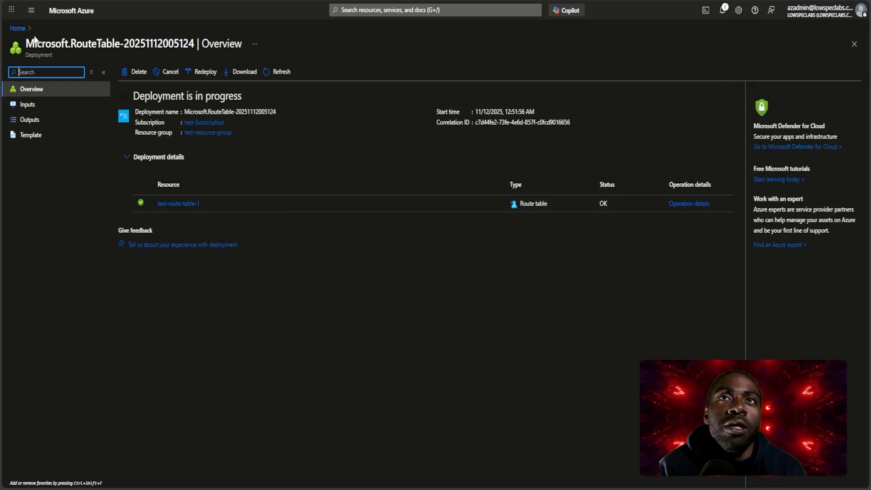
- Open test-route-table-1 and associate the default subnet of fw-test-vnet-1 with it
click(179, 203)
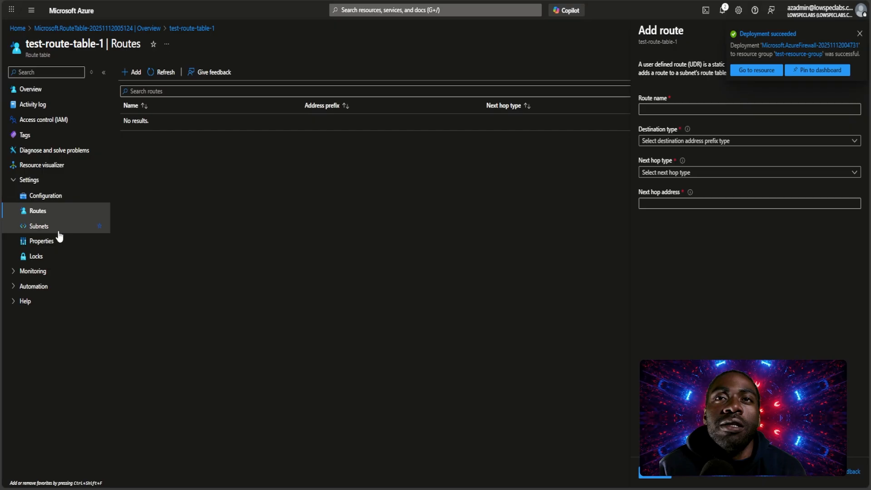
click(58, 232)
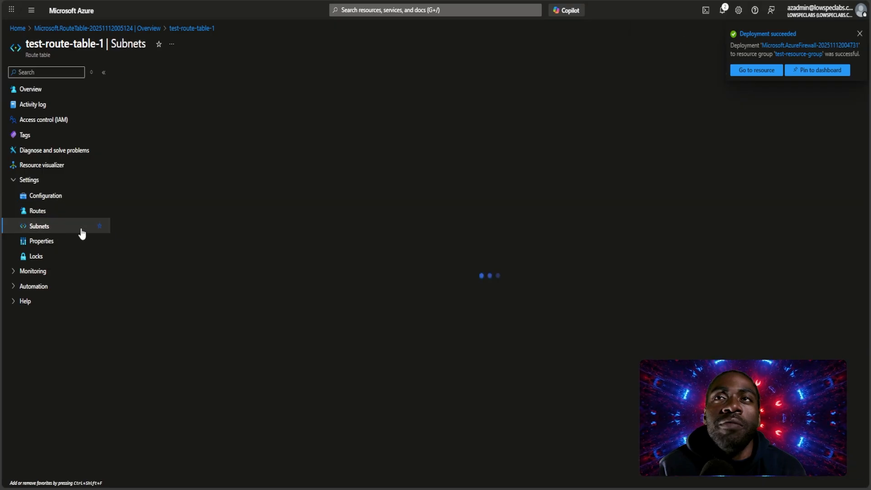
click(149, 76)
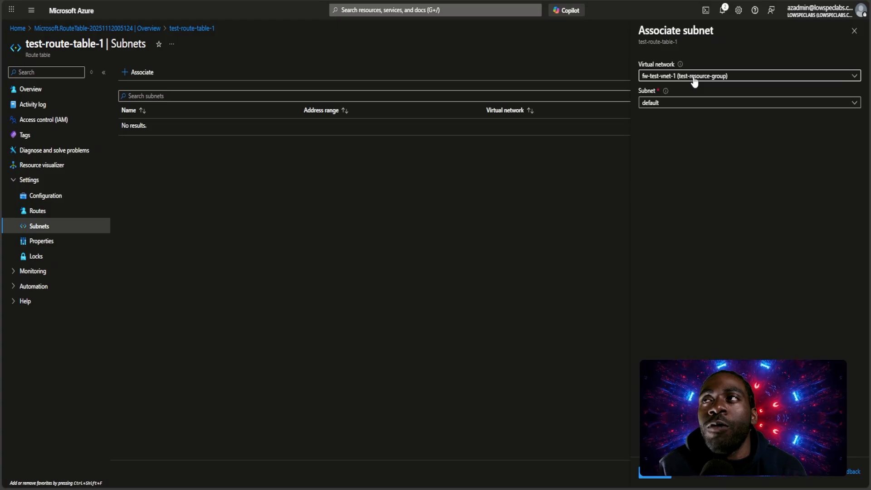
mouse_move(679, 69)
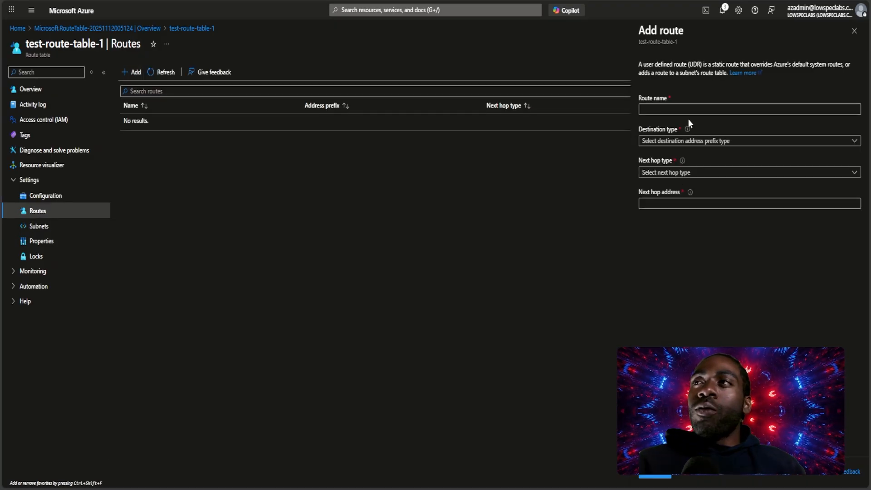
- Define a route named default-route-to-fw for the IP address destination 0.0.0.0/0, with Virtual appliance as the next hop type
click(689, 110)
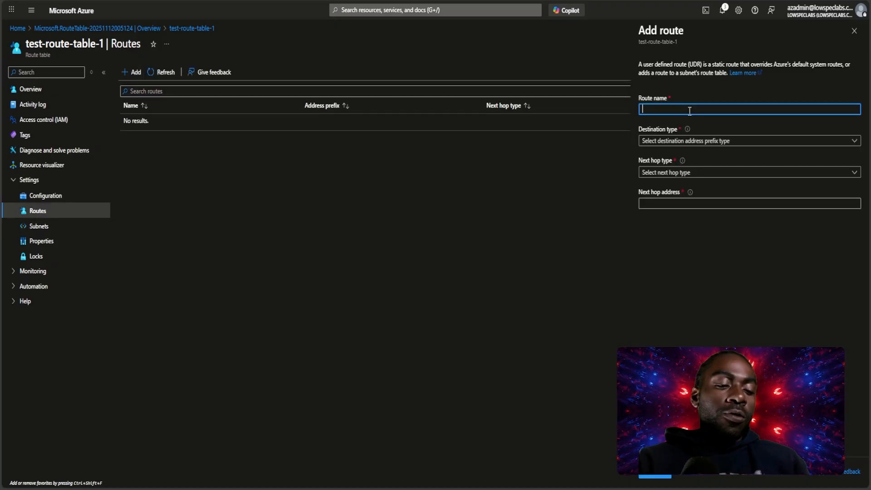
text(default-route)
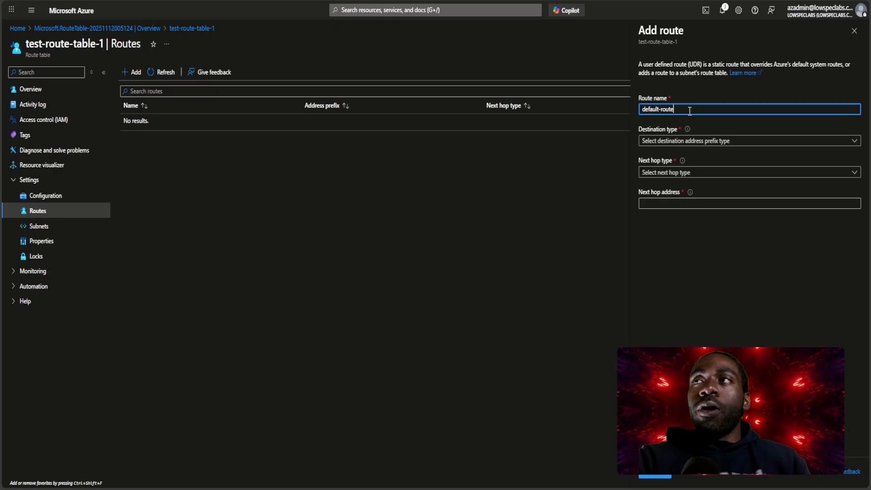
text(-to-fw)
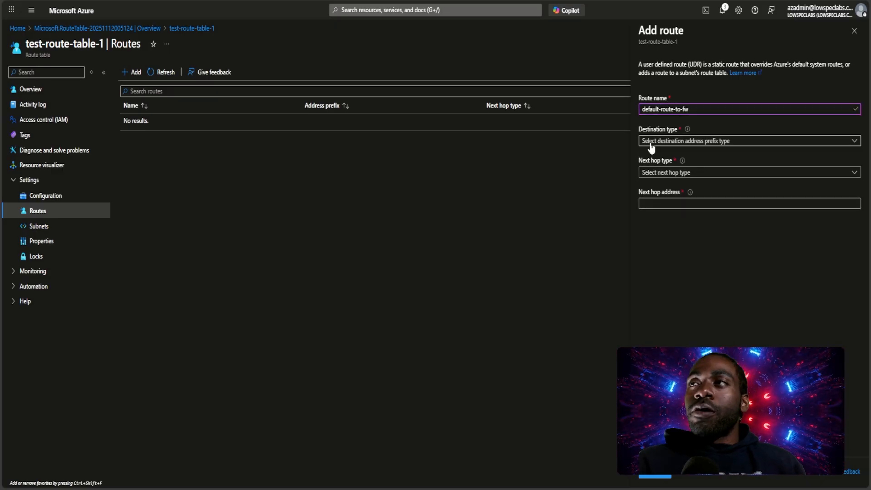
click(675, 141)
click(674, 157)
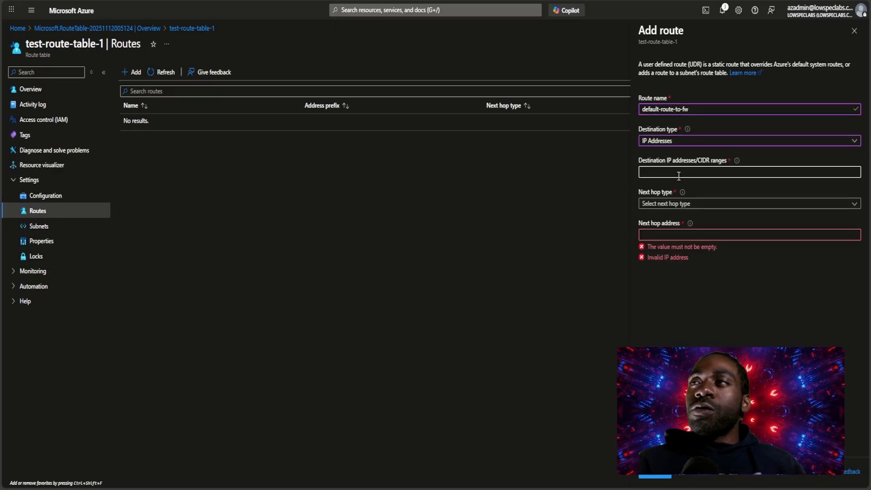
click(679, 173)
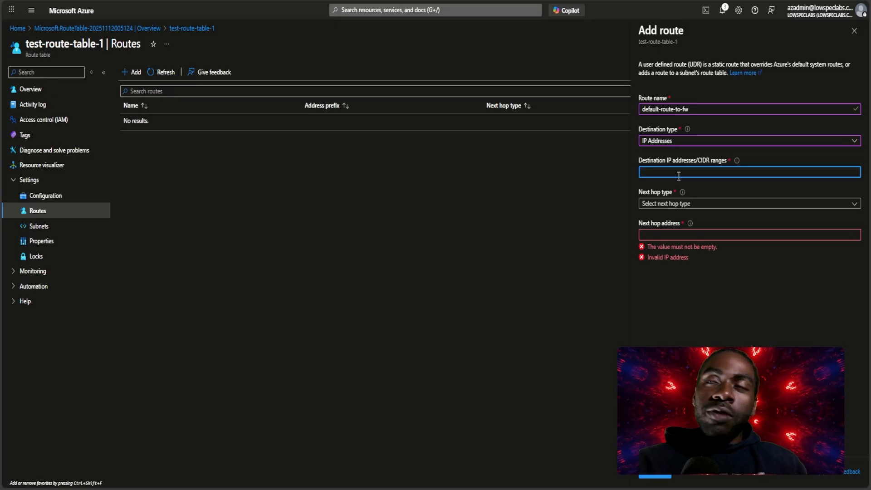
text(0.0.0.0/0)
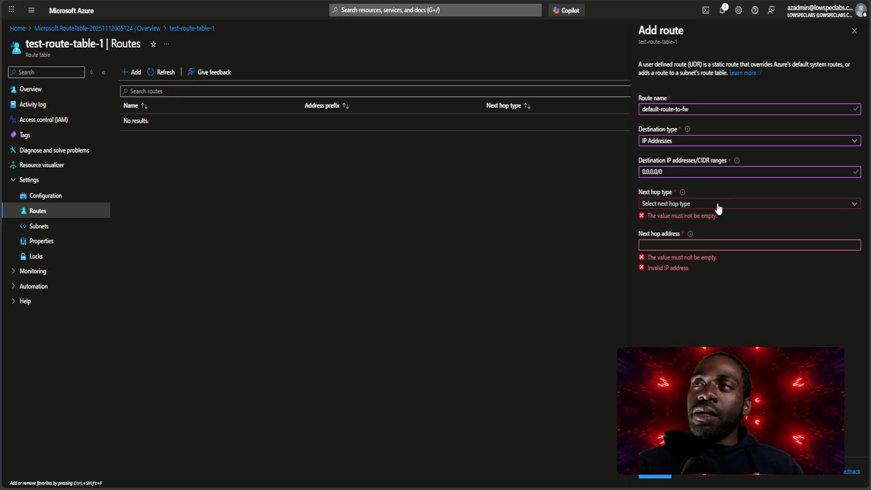
click(719, 204)
click(685, 262)
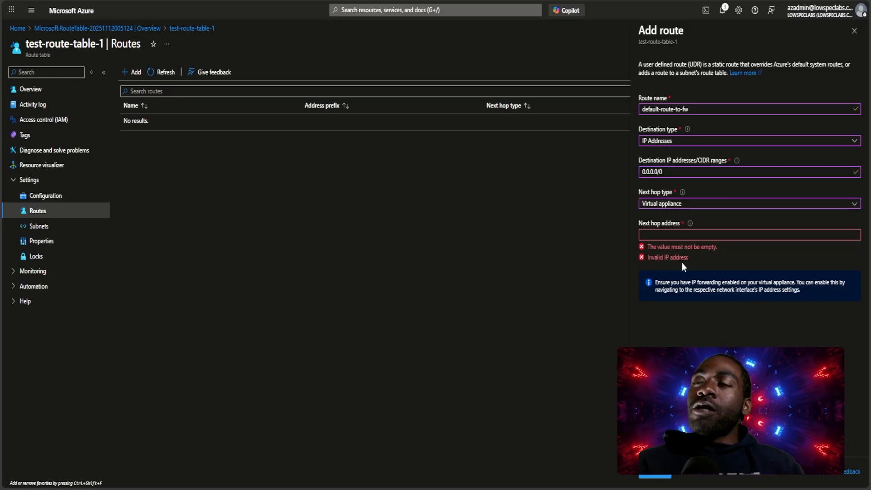
- Open the firewall test-fw-ex-1 separately and copy its private IP address for the next hop
click(697, 234)
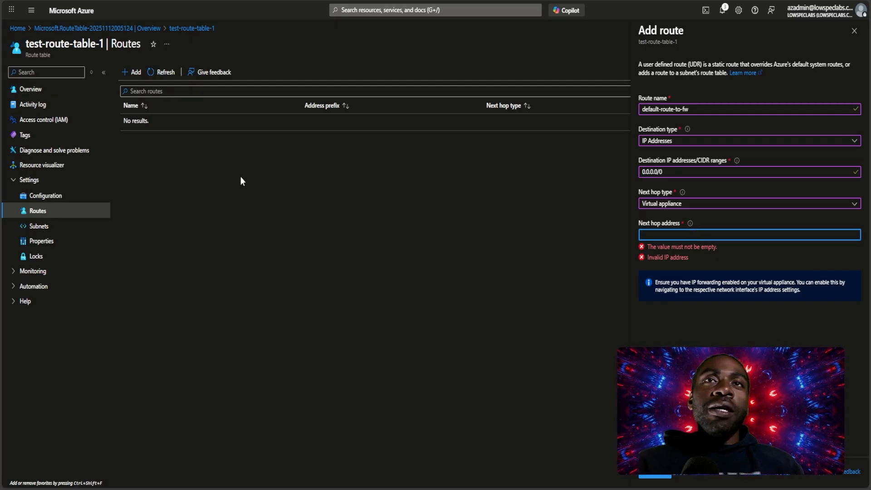
right_click(24, 30)
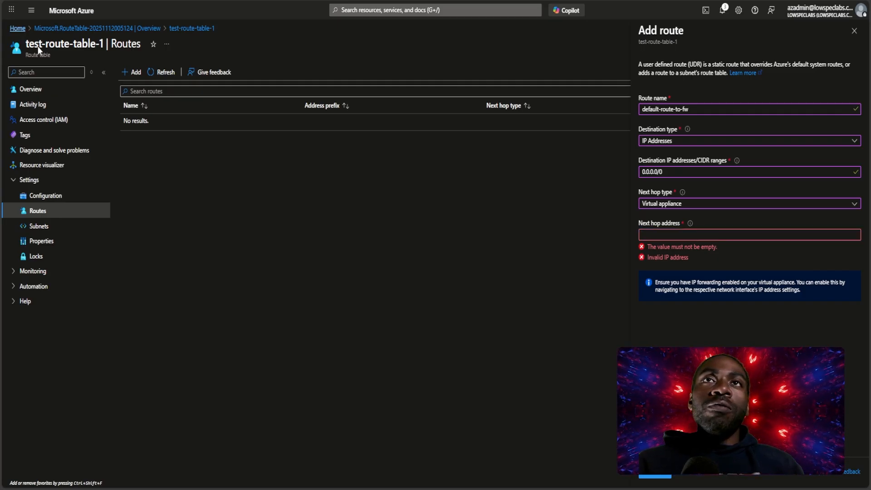
click(37, 47)
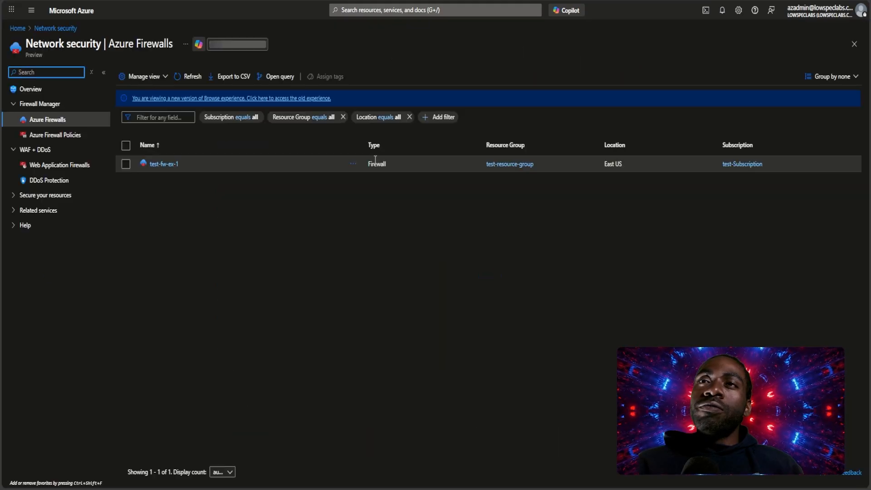
click(375, 160)
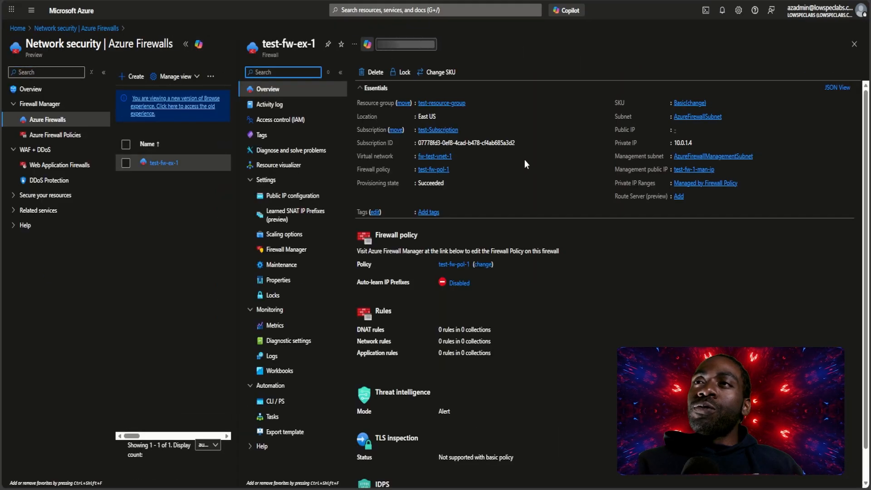
click(697, 142)
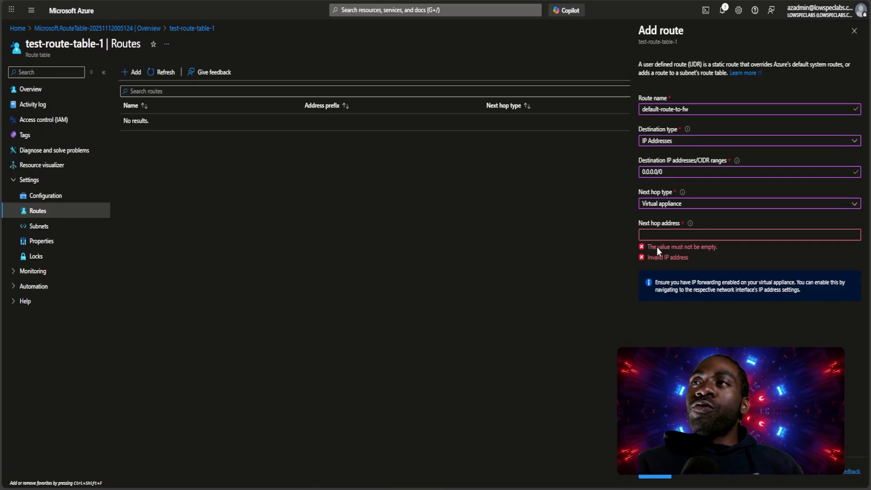
- Set the route's next hop address to 10.0.1.4 and add the route
click(665, 235)
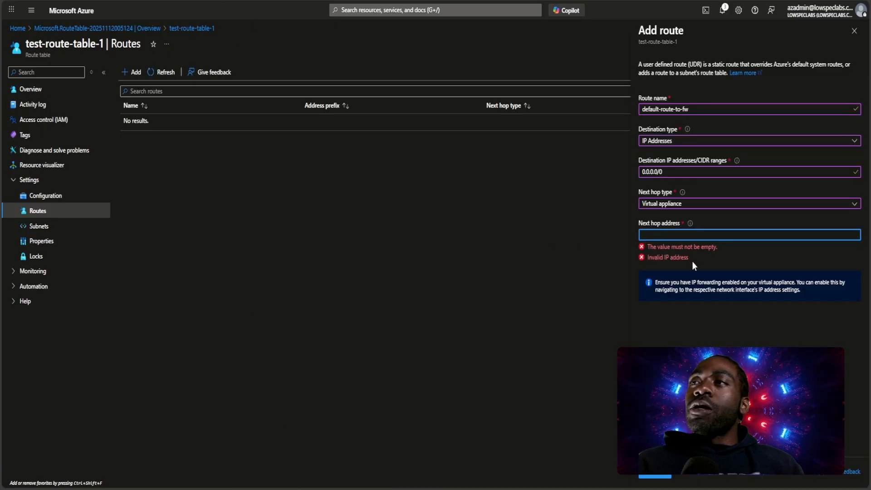
key(ctrl+v)
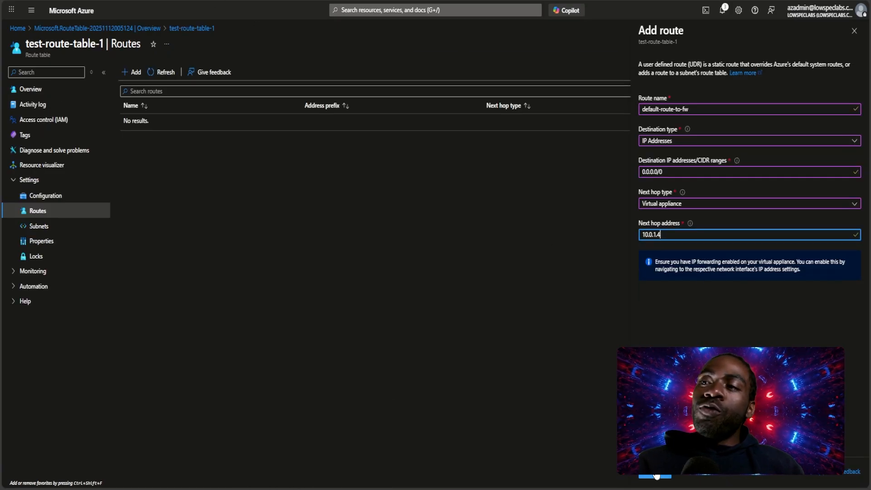
click(654, 475)
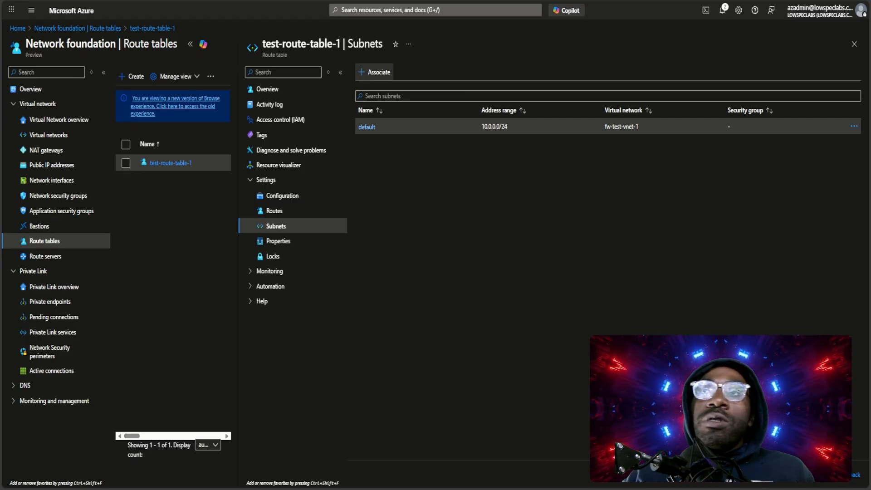
- Reopen test-route-table-1 from the Route tables service and associate the test-sub-1 subnet of fw-test-vnet-1 with it
click(375, 72)
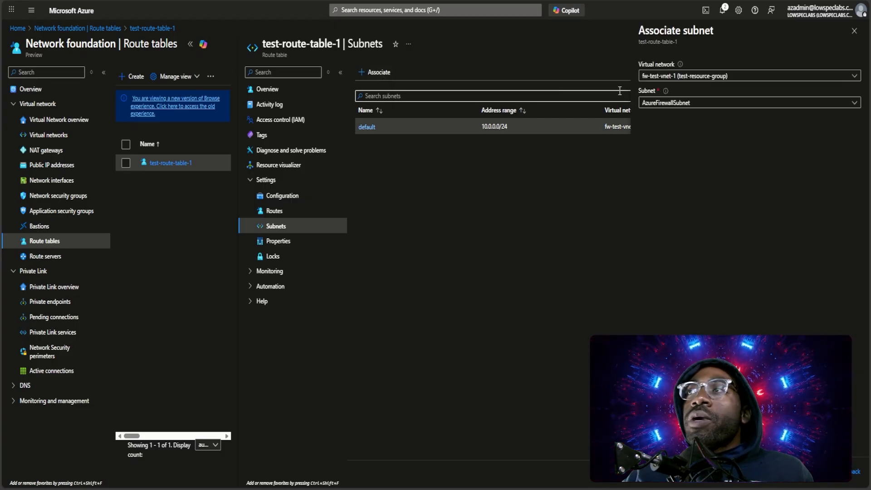
click(854, 31)
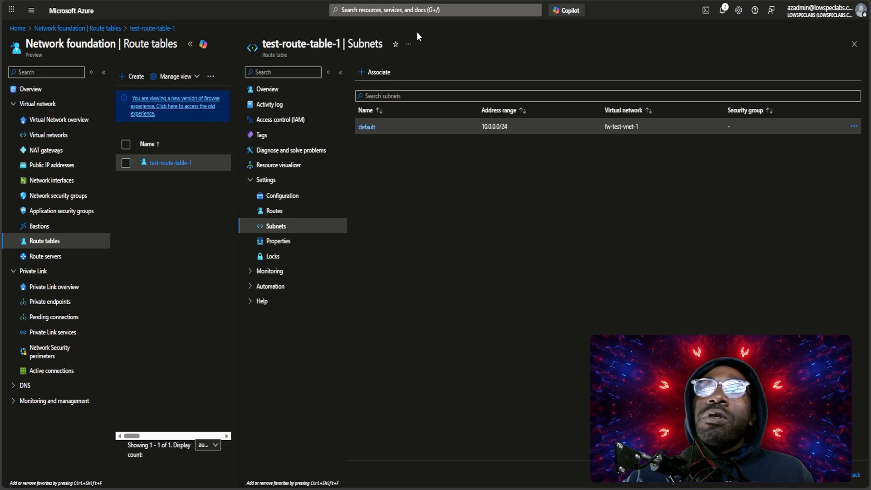
click(413, 10)
click(512, 159)
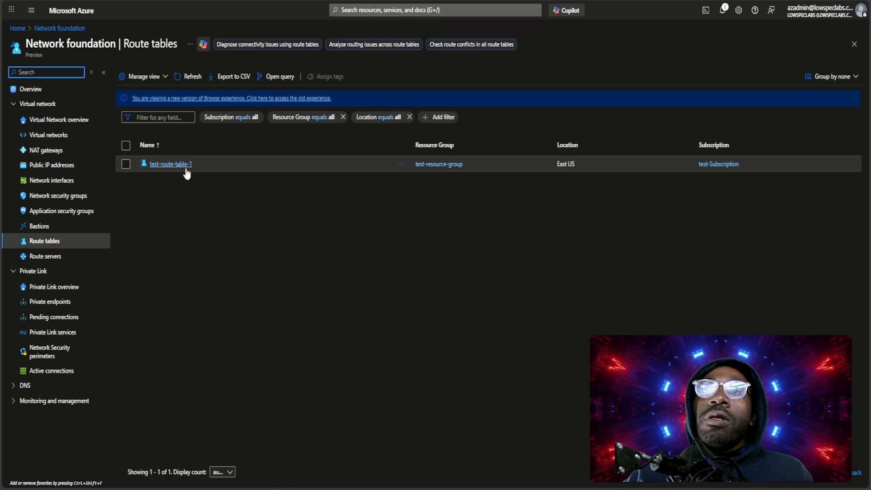
click(185, 172)
click(284, 229)
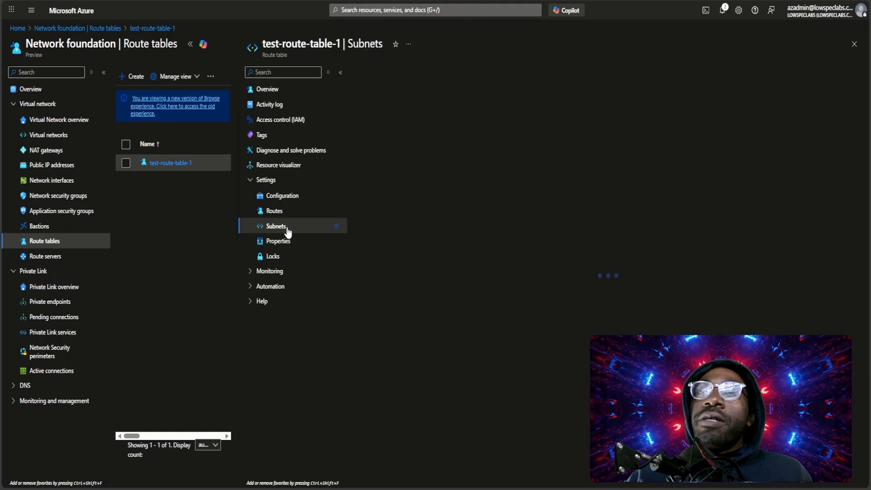
click(376, 72)
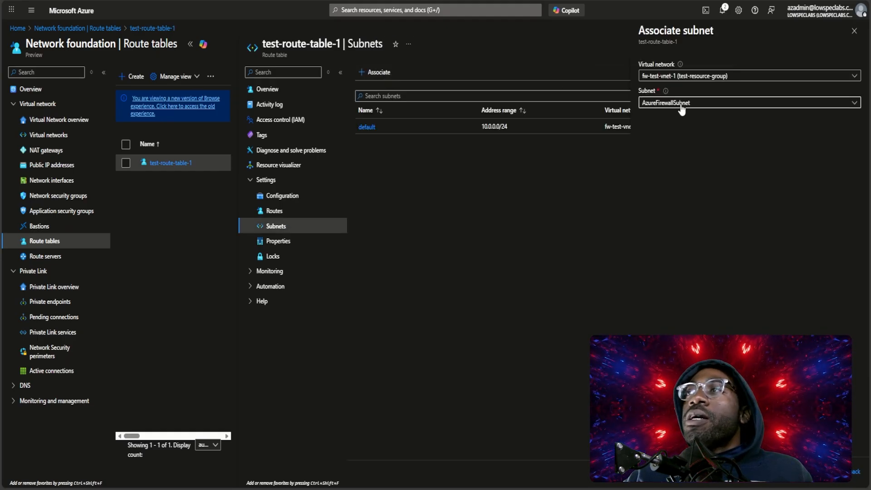
click(684, 102)
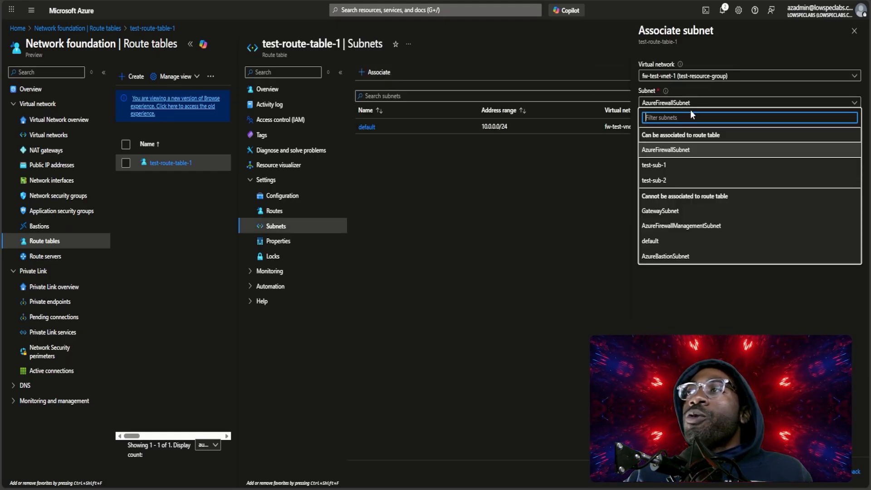
click(683, 165)
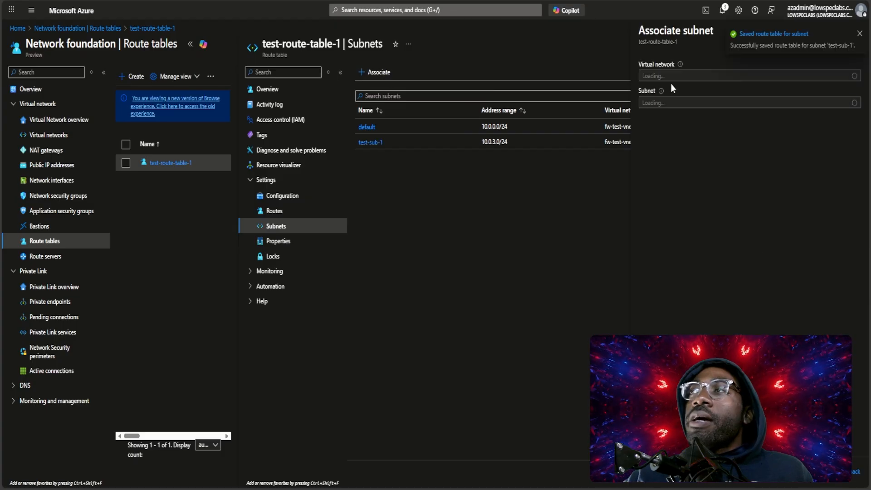
- Associate the test-sub-2 subnet of fw-test-vnet-1 with the route table as well
click(680, 102)
click(671, 176)
click(652, 471)
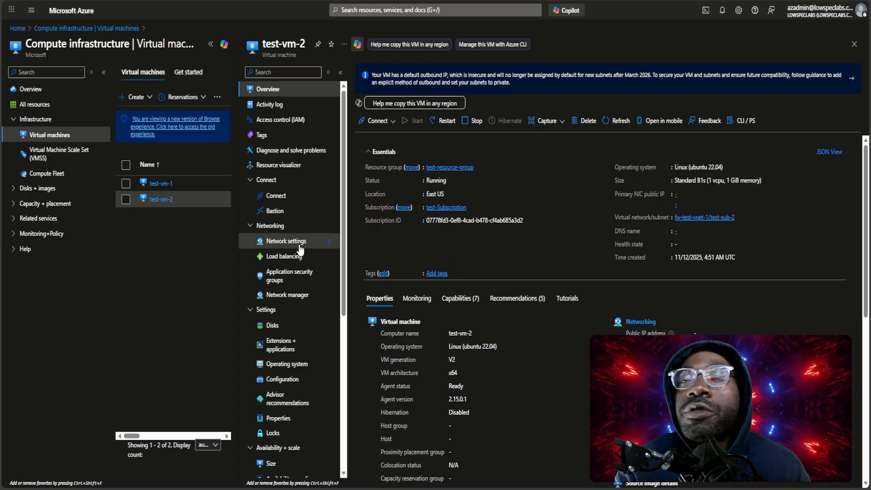
- Review the network interface IP configuration of test-vm-2 and the network settings of test-vm-1
click(286, 241)
click(459, 136)
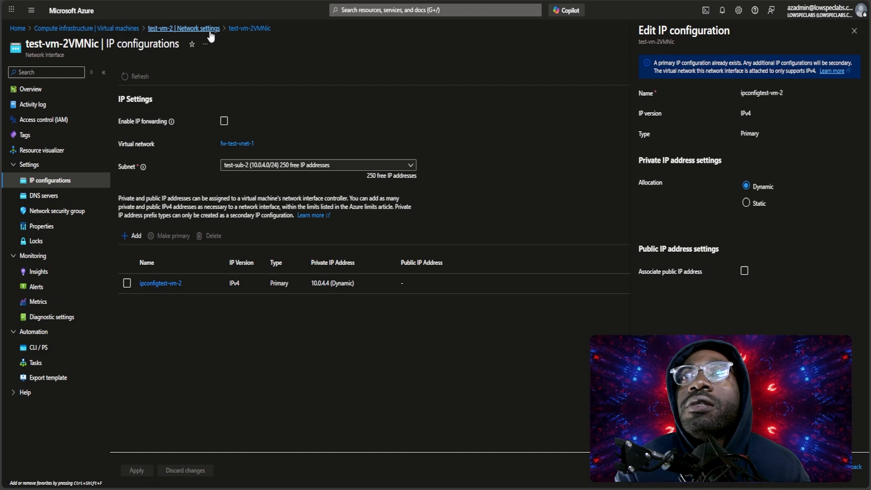
click(110, 29)
click(302, 246)
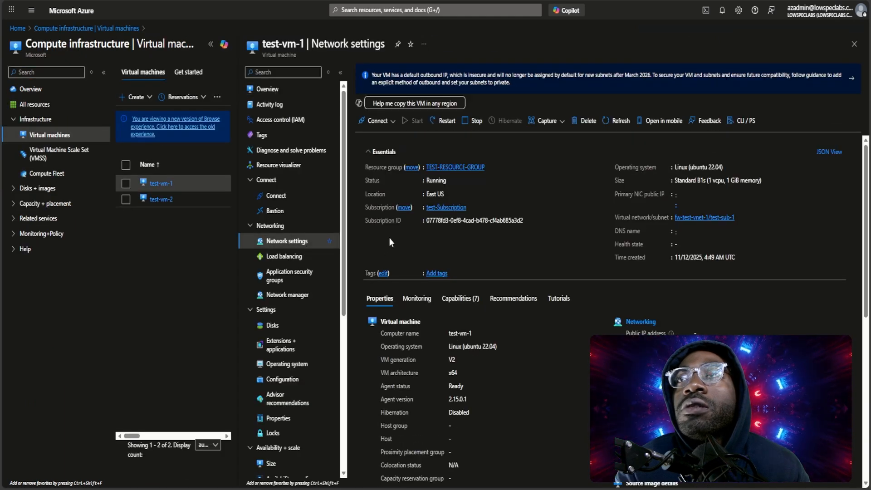
click(378, 150)
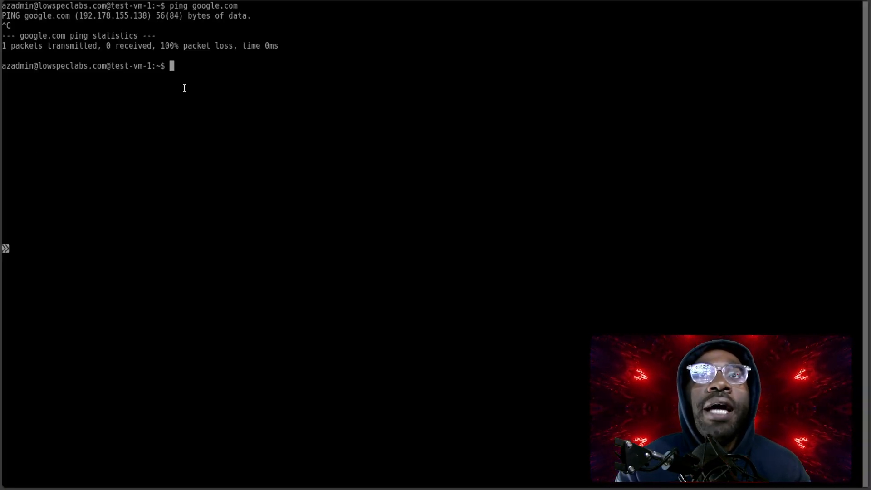
- Test outbound connectivity from test-vm-1 by pinging 1.1.1.1, and stop the ping after a few packets
text(ping 1,)
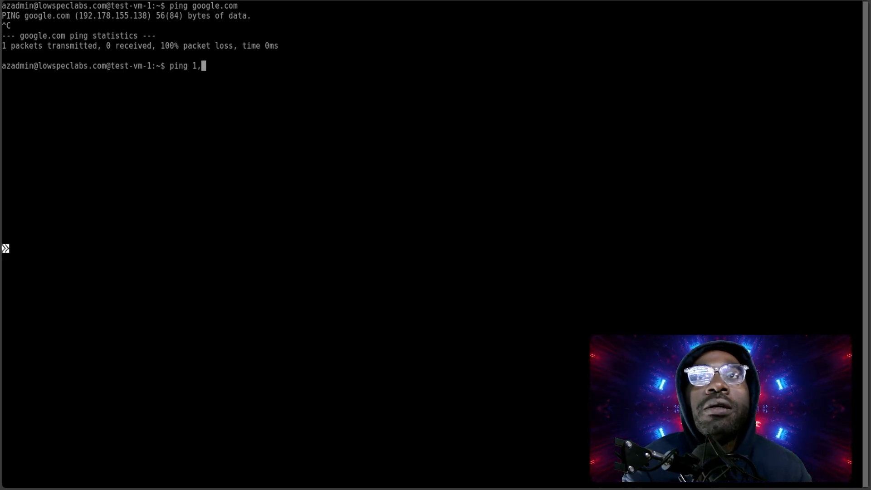
key(BackSpace)
text(.1.1.1)
key(Return)
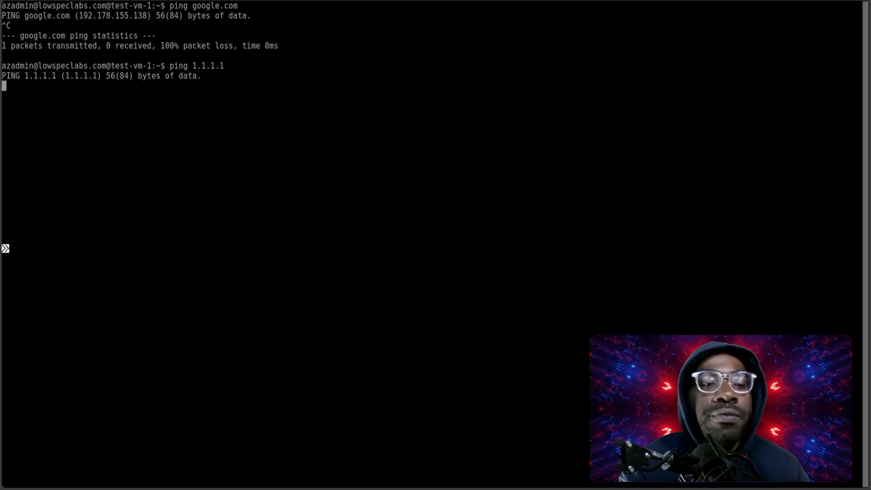
key(ctrl+c)
- List the routes on test-vm-1 with "ip route show all" and highlight the default gateway entry
text(ip a)
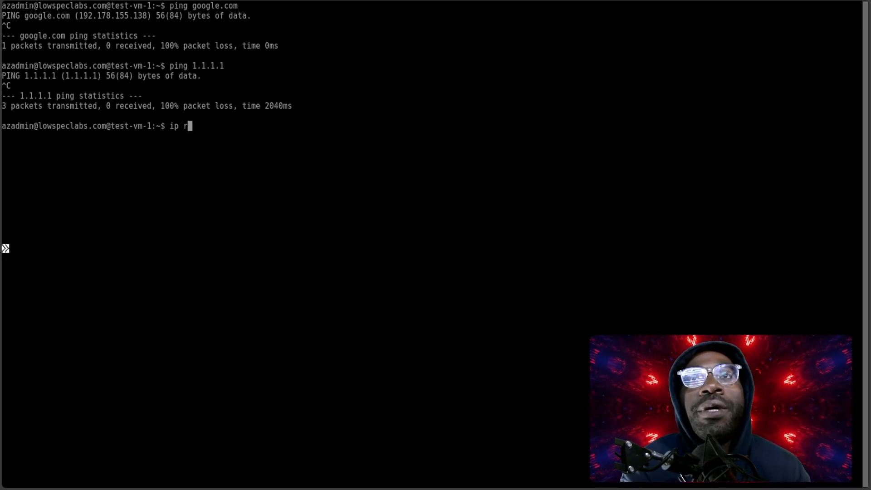
text(oute show -a)
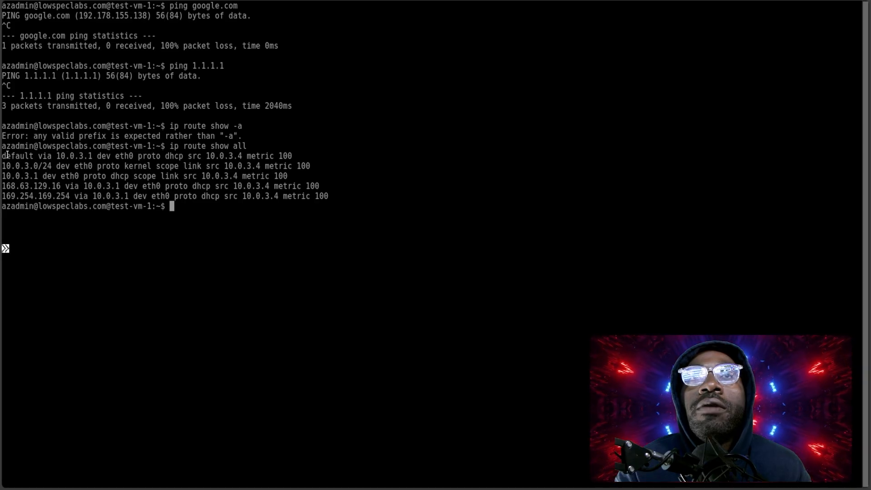
drag(4, 156, 91, 156)
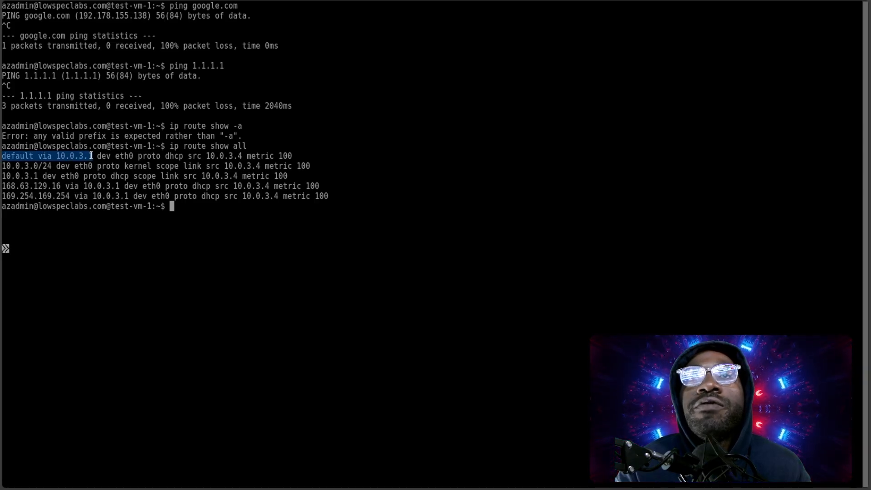
- Test connectivity from test-vm-1 to the firewall's private address by pinging 10.0.1.4, and stop the ping
click(208, 219)
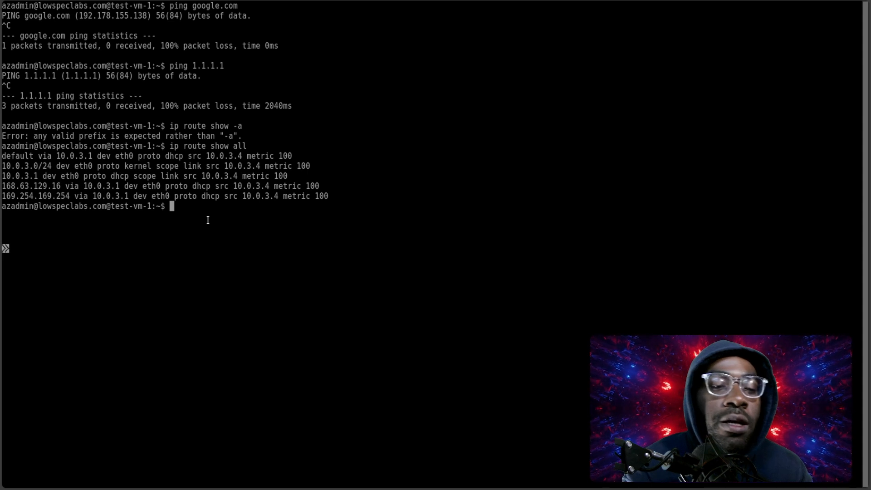
text(ping )
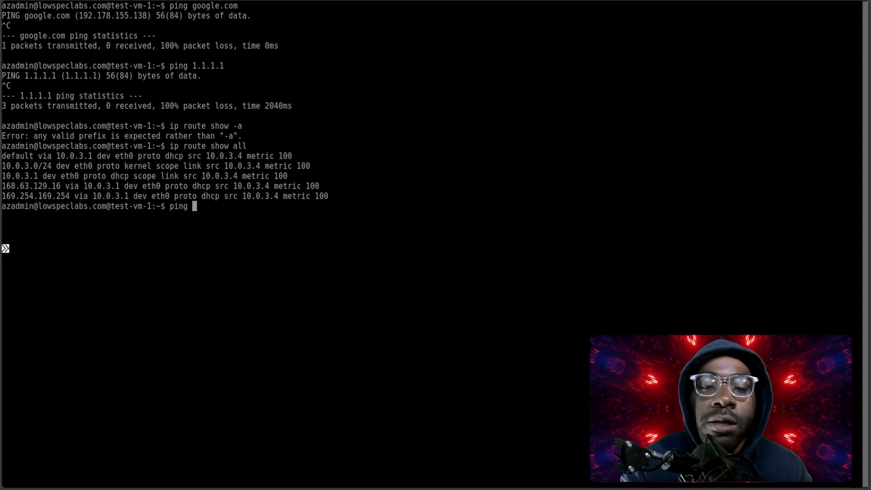
text(10.0.1.)
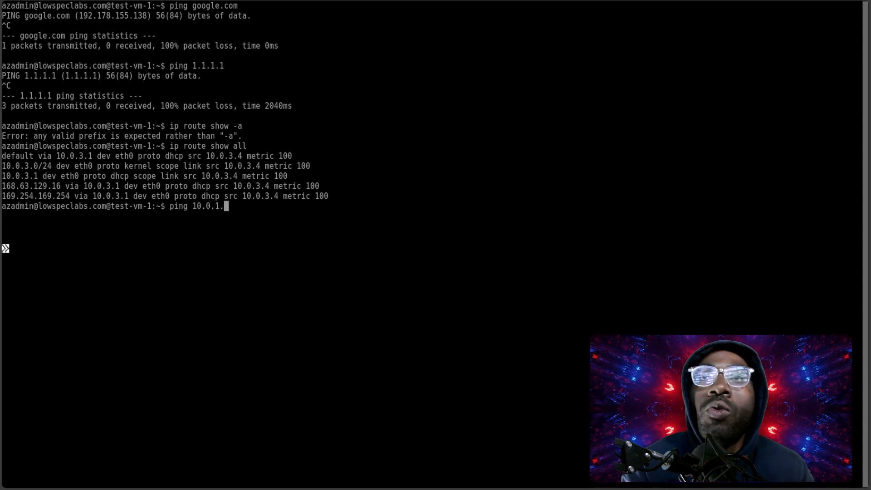
text(4)
key(Return)
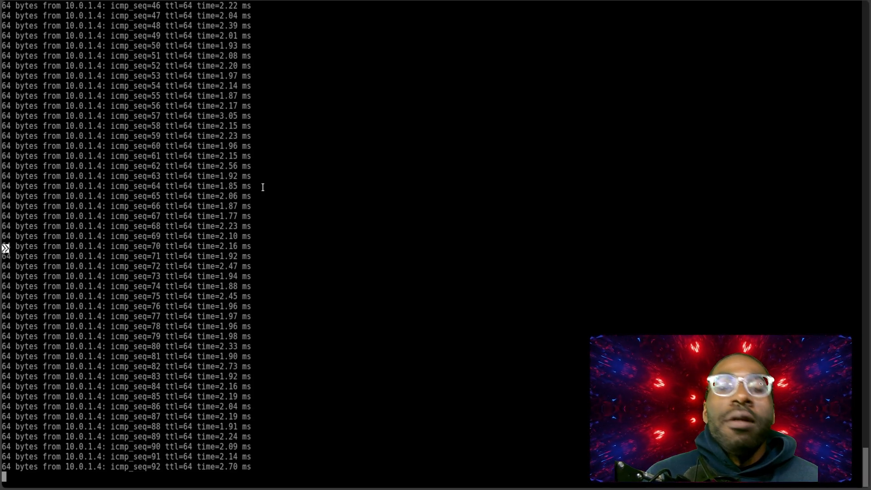
key(ctrl+c)
- Test outbound connectivity from test-vm-1 again by running "ping 1.1.1.1"
text(ping 1,)
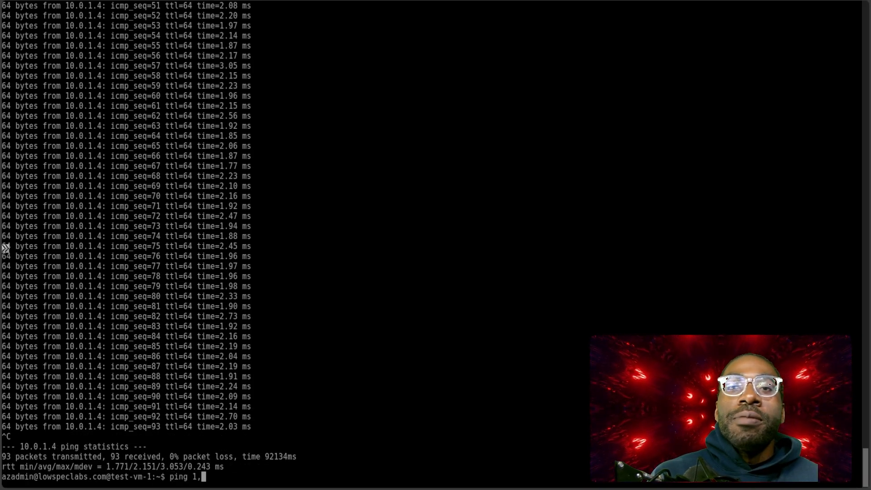
key(BackSpace)
text(.1.1.1)
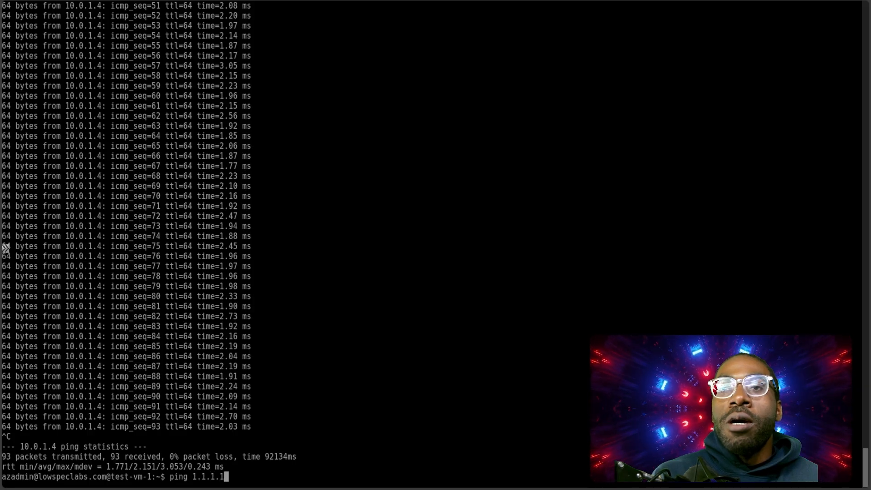
key(Return)
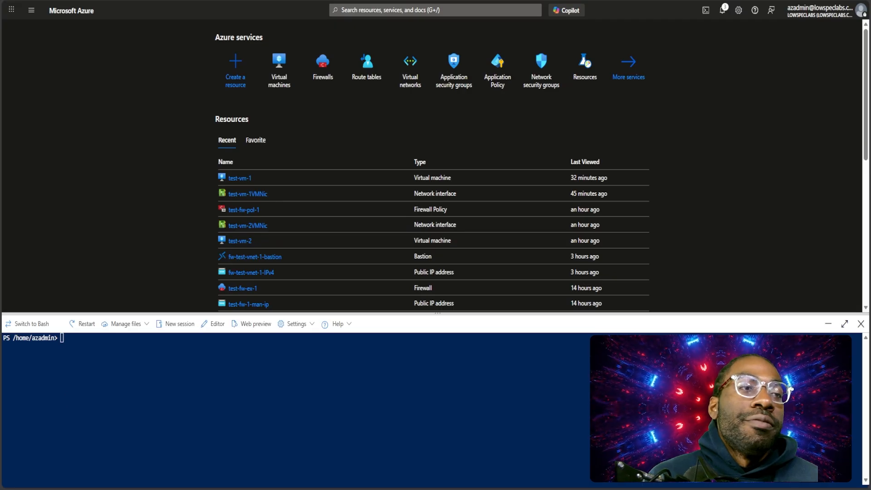
- Switch to Azure Cloud Shell and enter the command "az network nic show-effective-route-table" without running it
click(77, 346)
text(az ne)
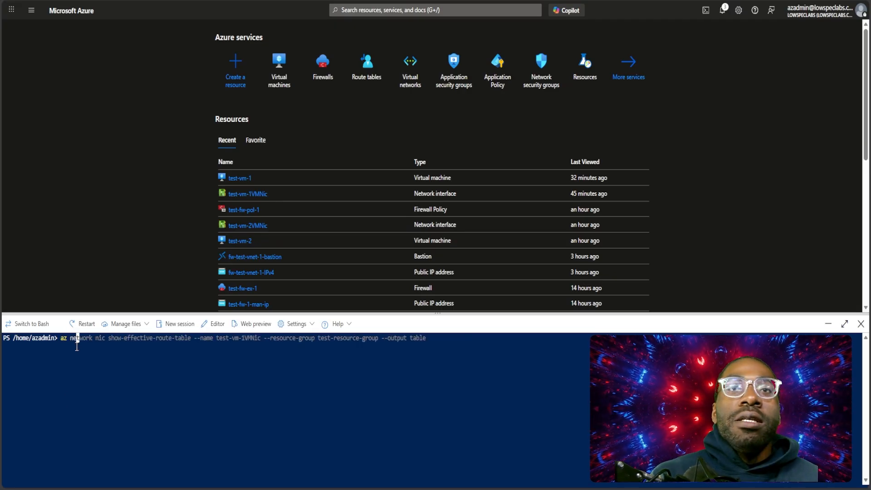
text(twork nic show-eff)
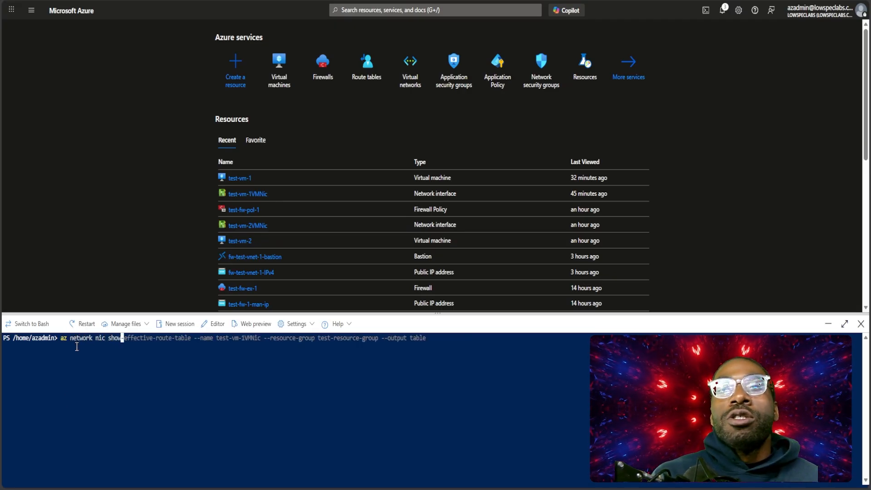
text(tive)
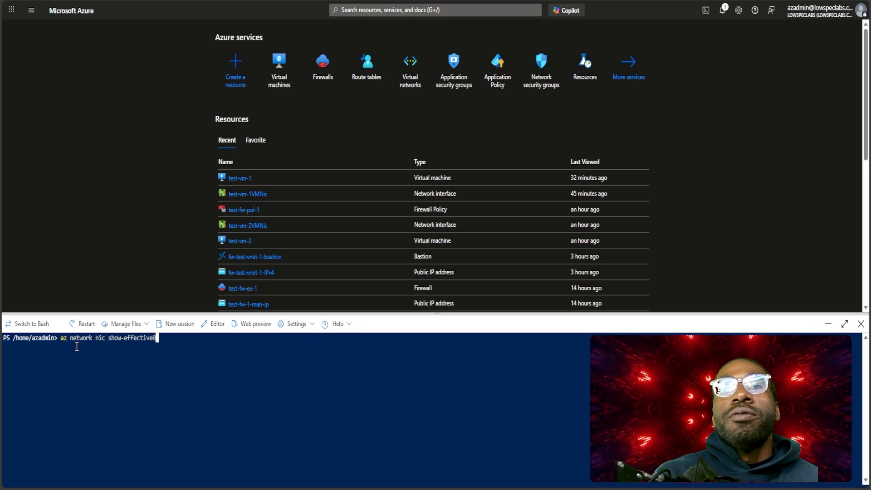
text(-route-table)
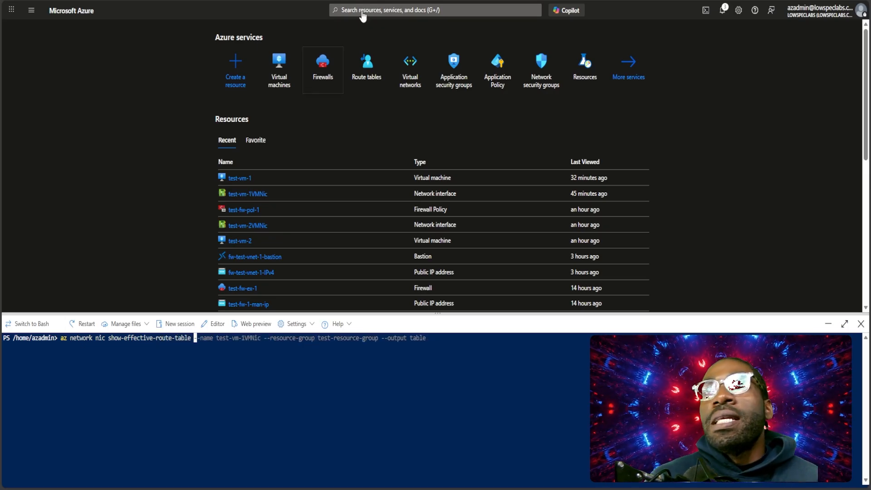
- Look up the network interface name of test-vm-1 by opening its interface from the virtual machine's network settings
click(266, 69)
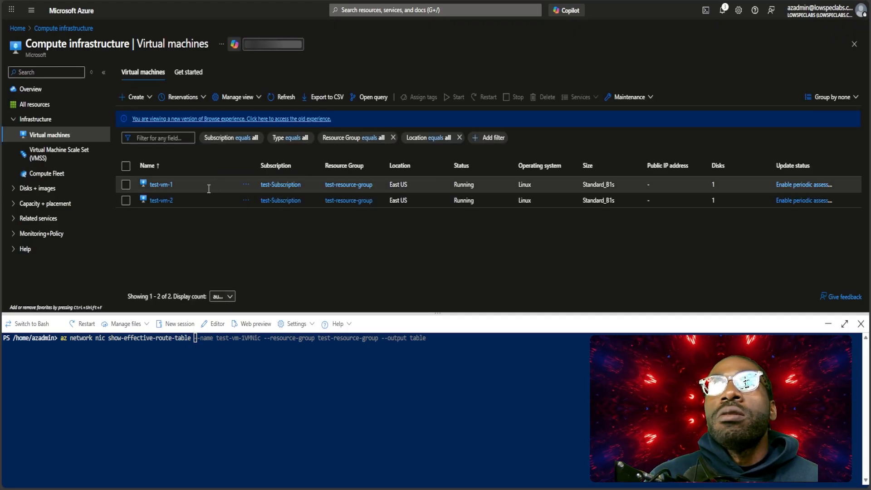
click(160, 184)
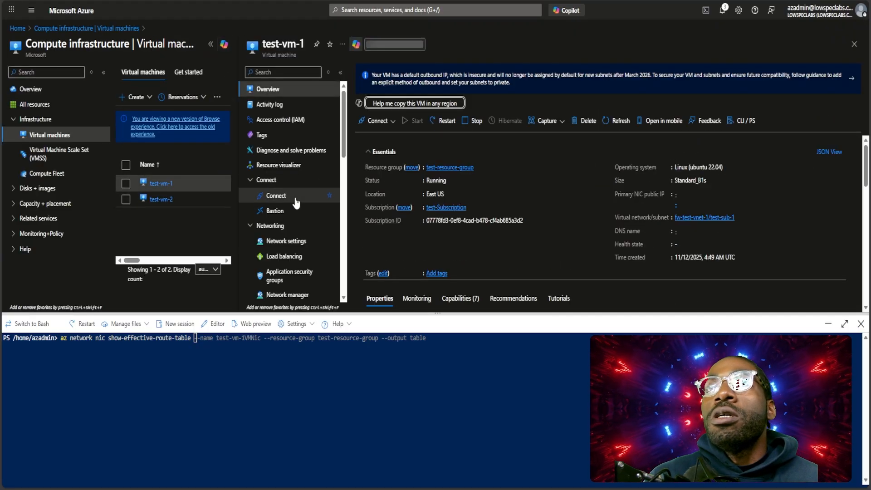
click(286, 241)
click(459, 129)
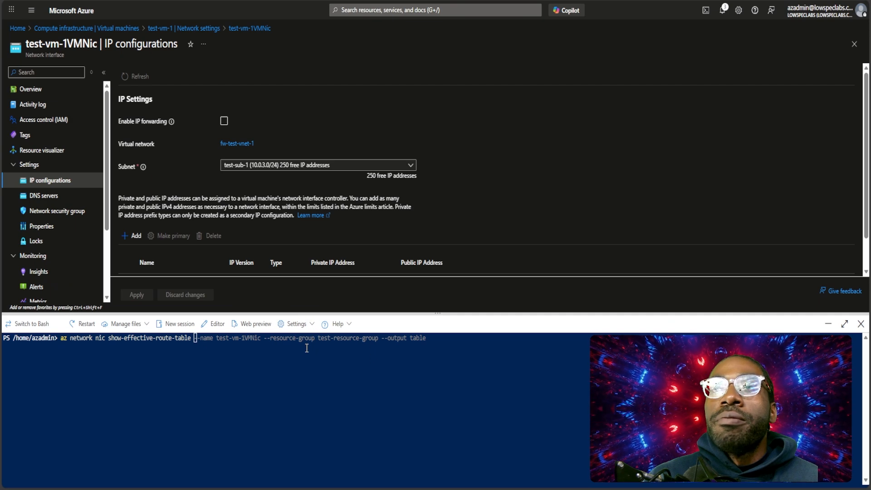
- Complete the effective route command with "--name test-vm-1VMNic --resource-group test-resource-group --output table" and run it
text(--name )
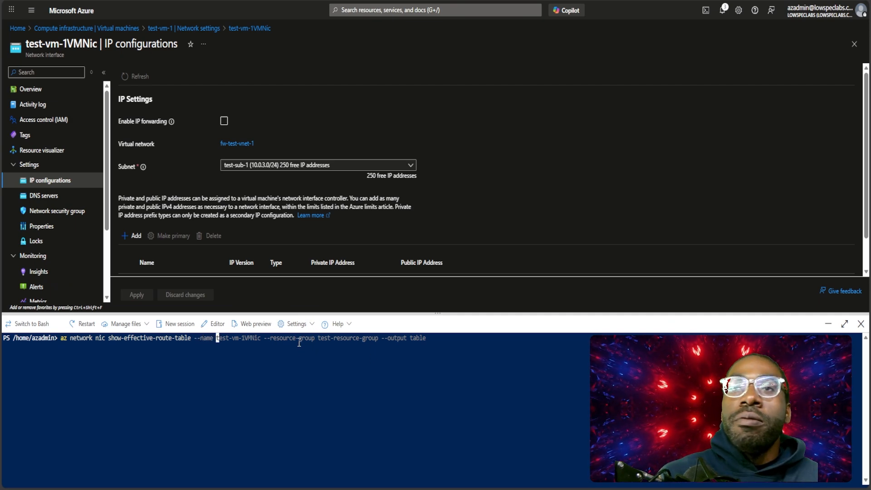
text(test-vm-1VM)
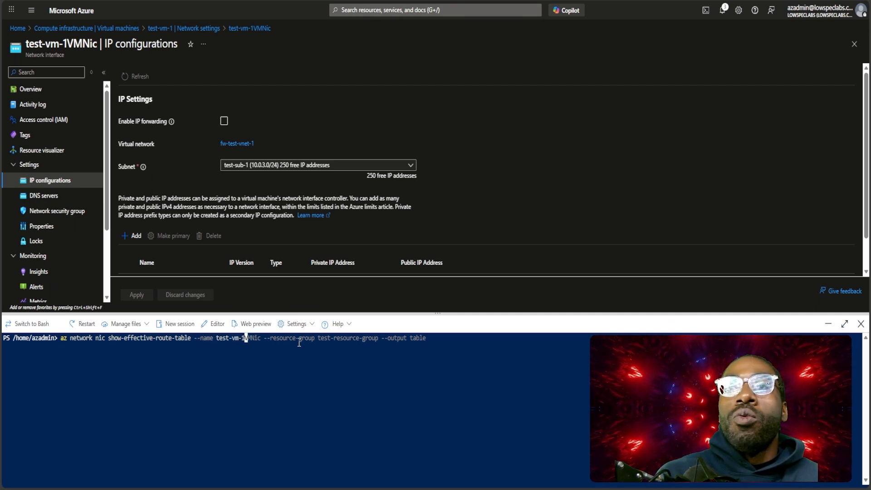
text(Nic -)
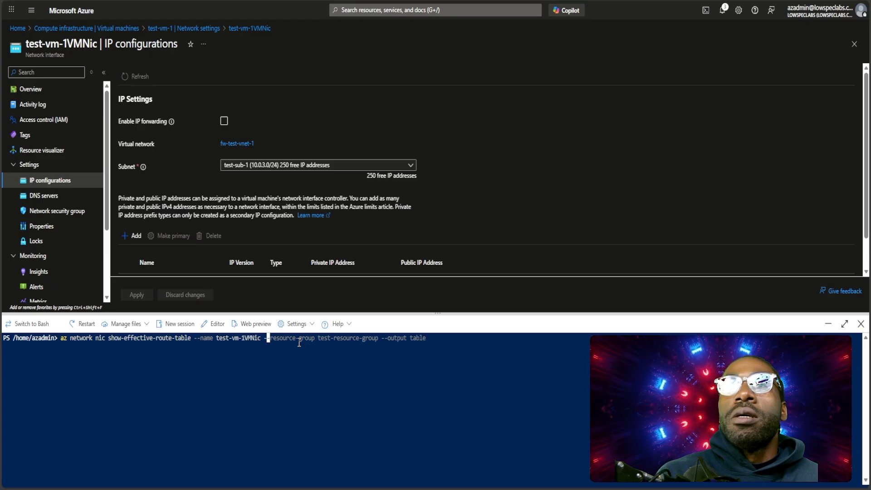
text(-regourc)
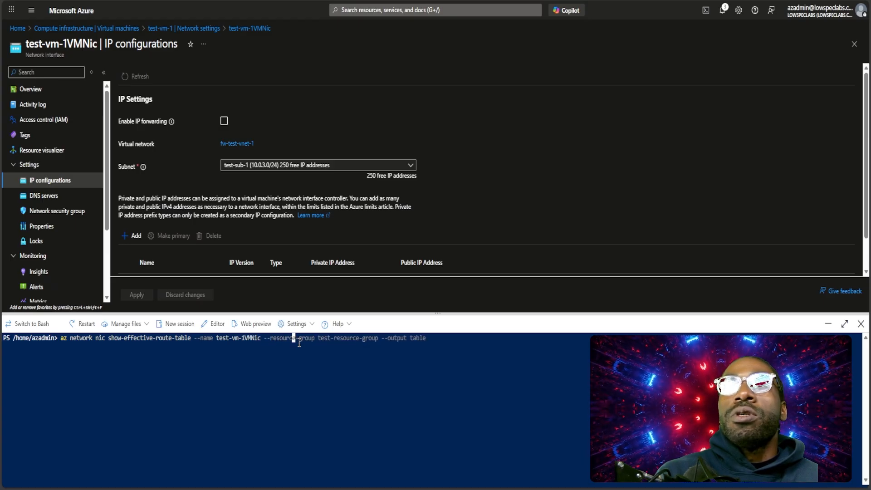
text(e-group test-resou)
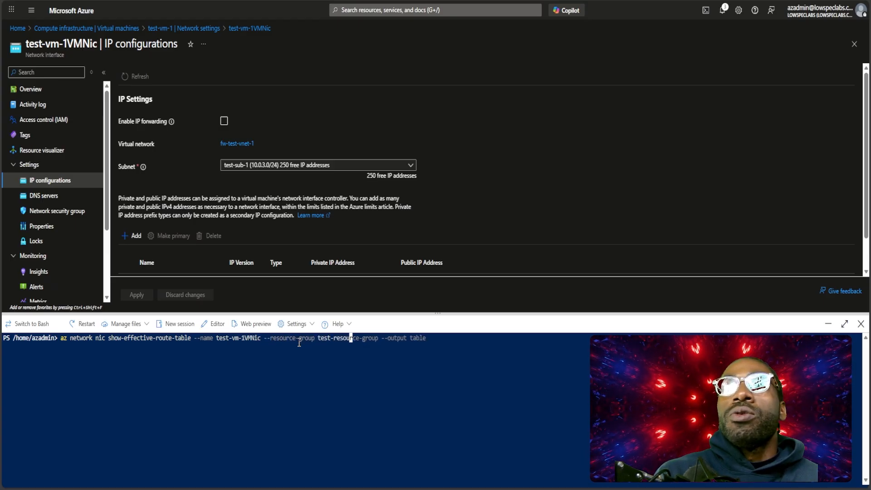
text(rce-group --)
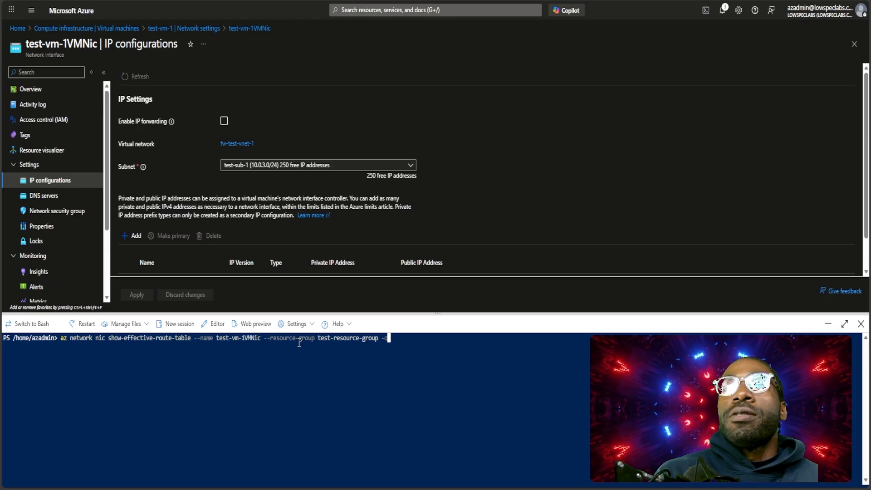
text(out)
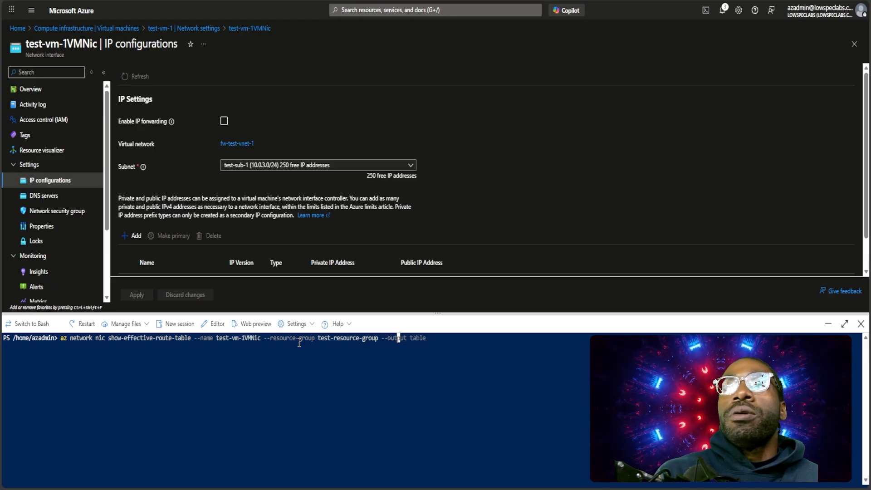
text(put table)
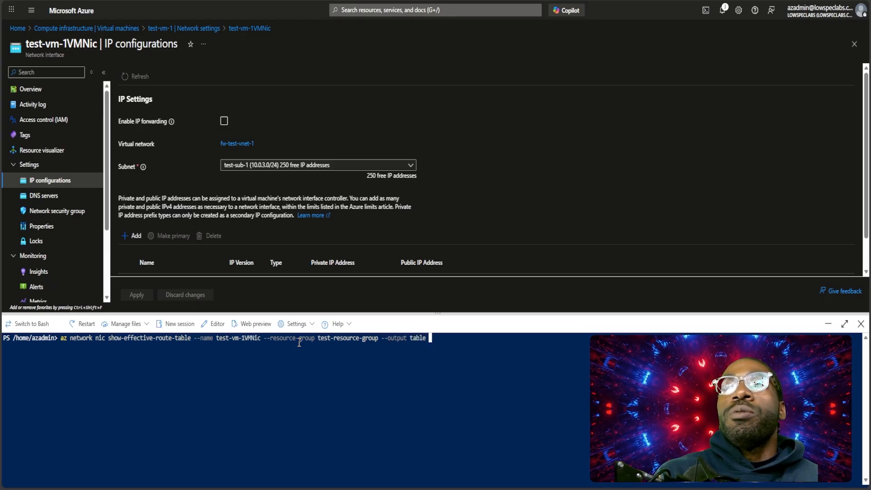
key(Return)
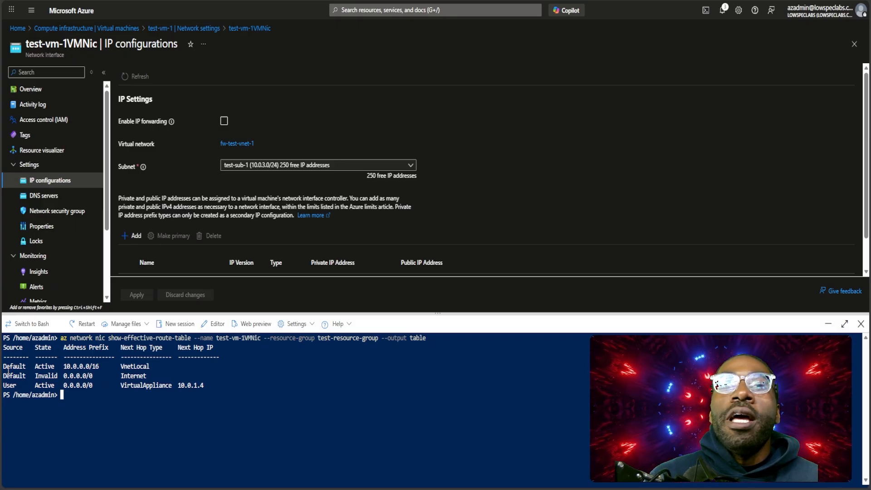
- Highlight the user-defined 0.0.0.0/0 route and its next hop in the effective route table of test-vm-1VMNic
drag(6, 370, 13, 386)
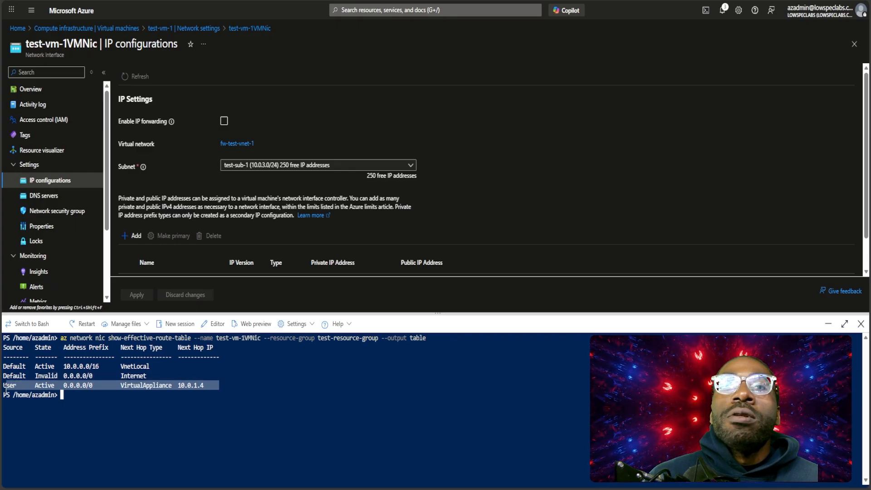
click(131, 396)
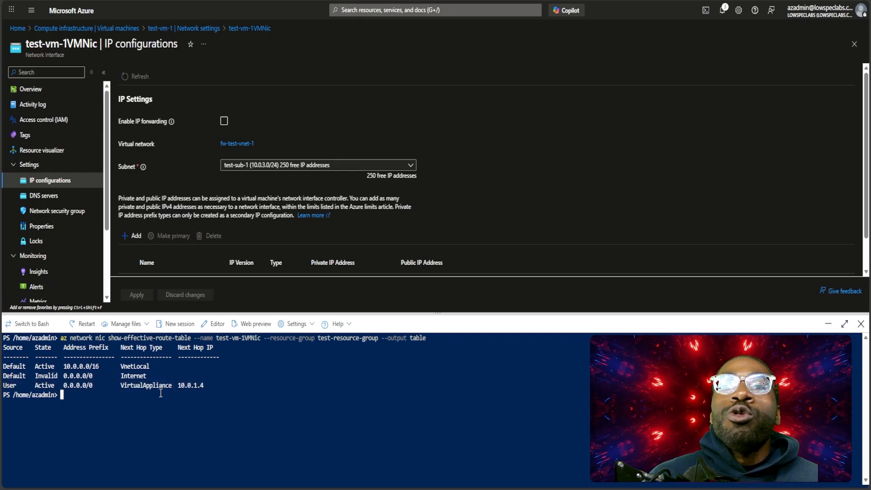
double_click(182, 386)
click(130, 391)
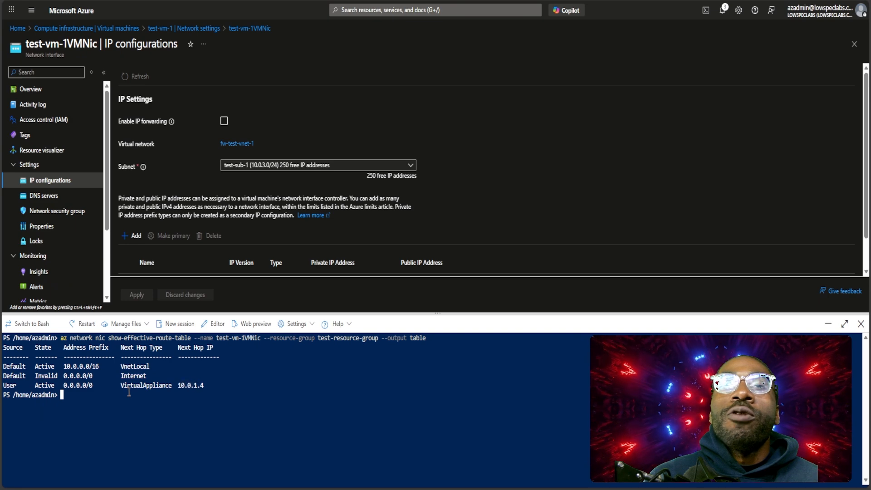
- Check the network settings of test-vm-2, rerun the effective route command for test-vm-2VMNic, and highlight the user route
key(Up)
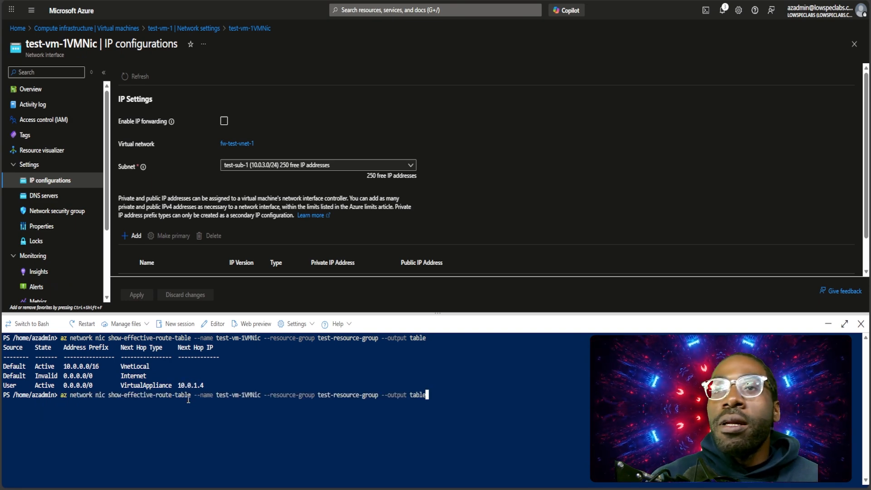
key(Left)
key(Left)
key(Left)
key(Left)
key(Left)
key(Left)
key(Left)
key(Left)
key(Left)
key(Left)
key(Left)
key(Left)
key(Left)
key(Left)
key(Left)
key(Left)
key(Left)
key(Left)
key(Left)
key(Left)
key(Left)
key(Left)
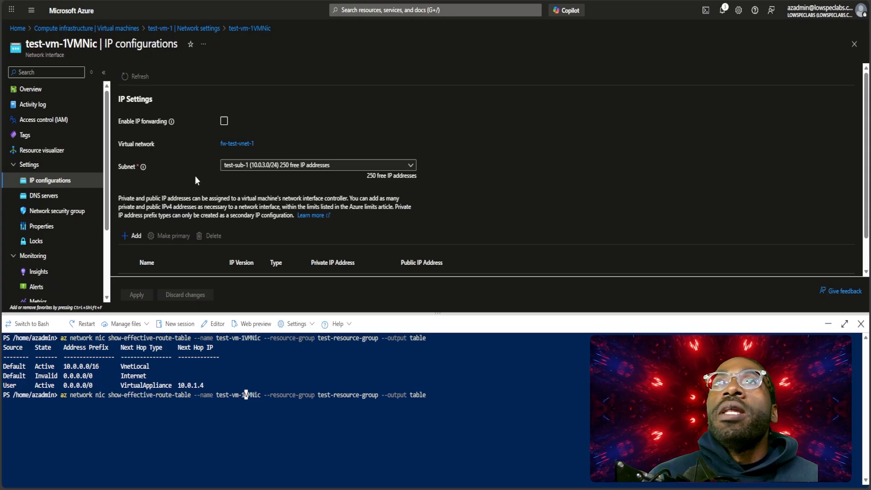
click(184, 28)
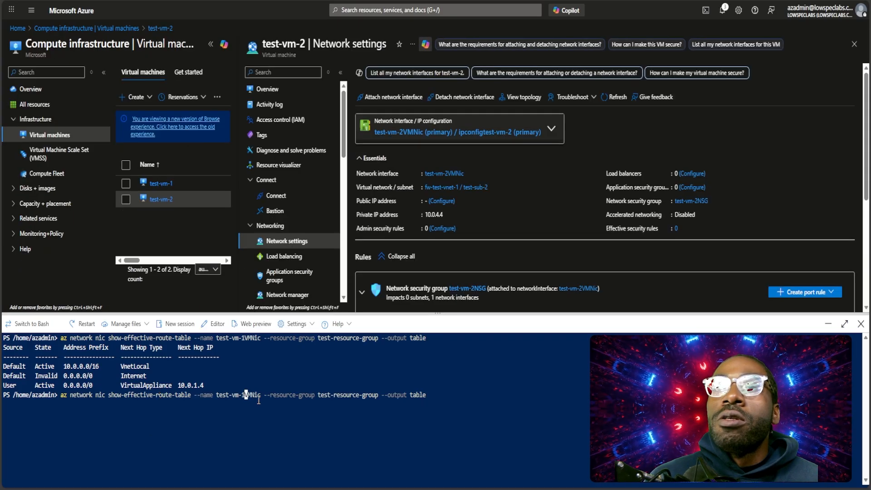
key(BackSpace)
text(2)
key(Return)
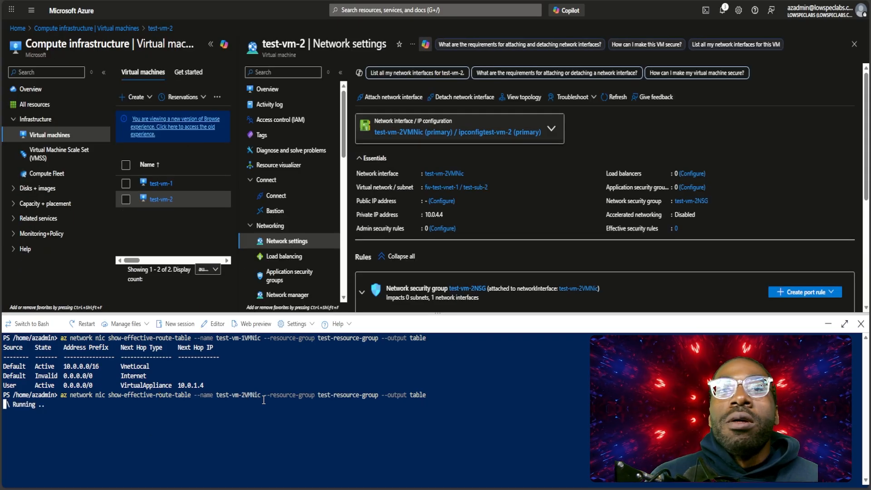
drag(242, 442, 5, 444)
click(111, 434)
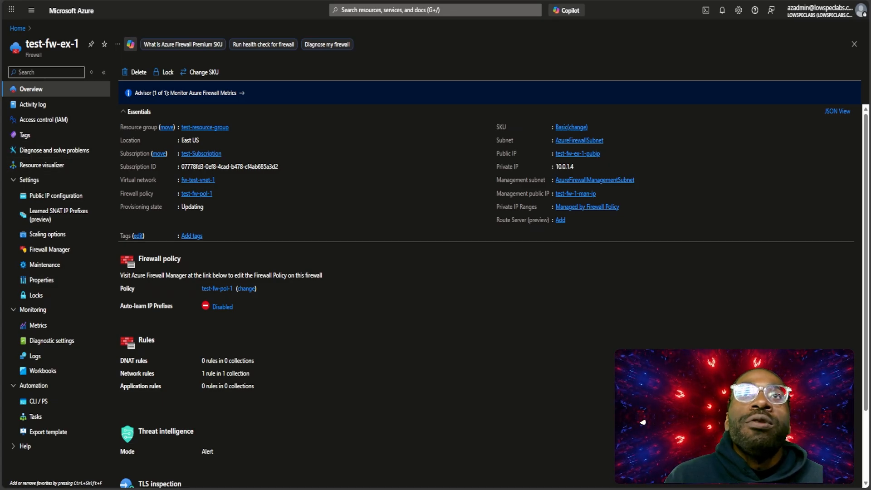
- Start a new public IP configuration named test-3-12-1 on the test-fw-ex-1 firewall
drag(25, 44, 78, 45)
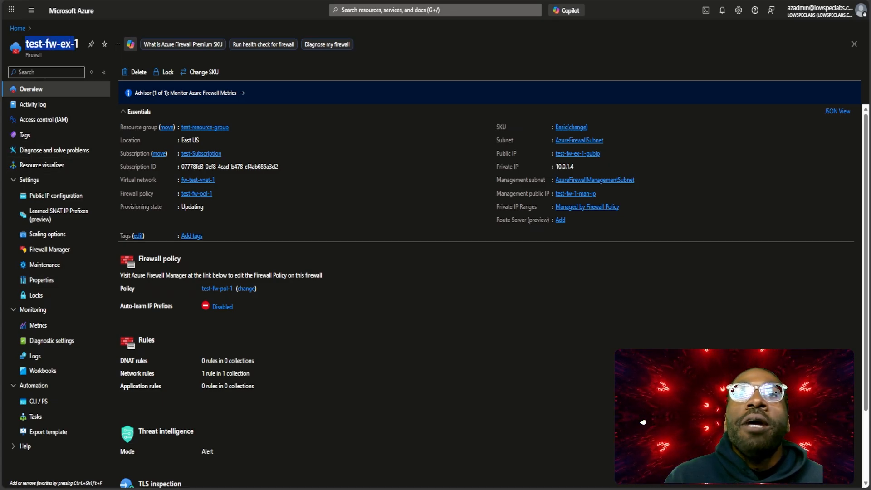
click(68, 197)
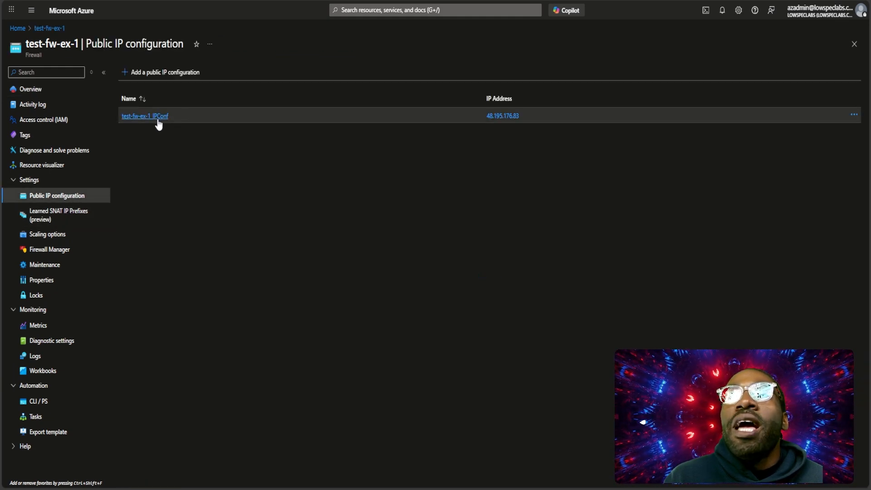
click(189, 74)
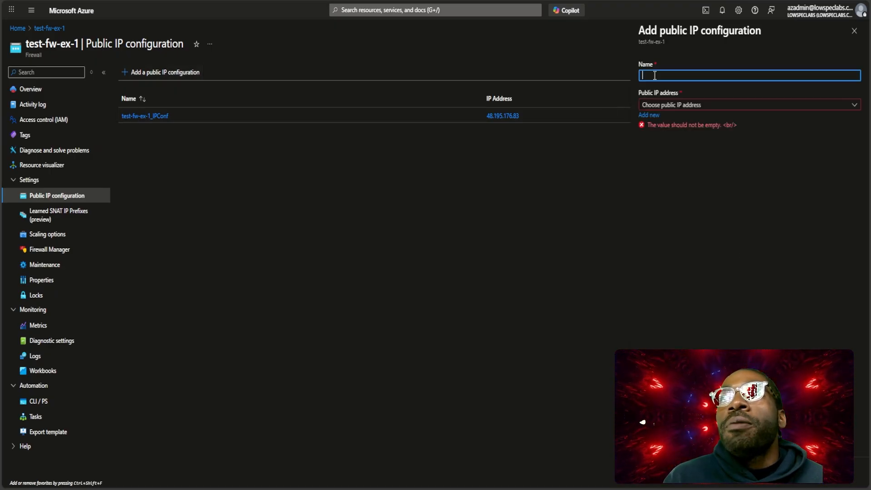
text(test-3-12-1)
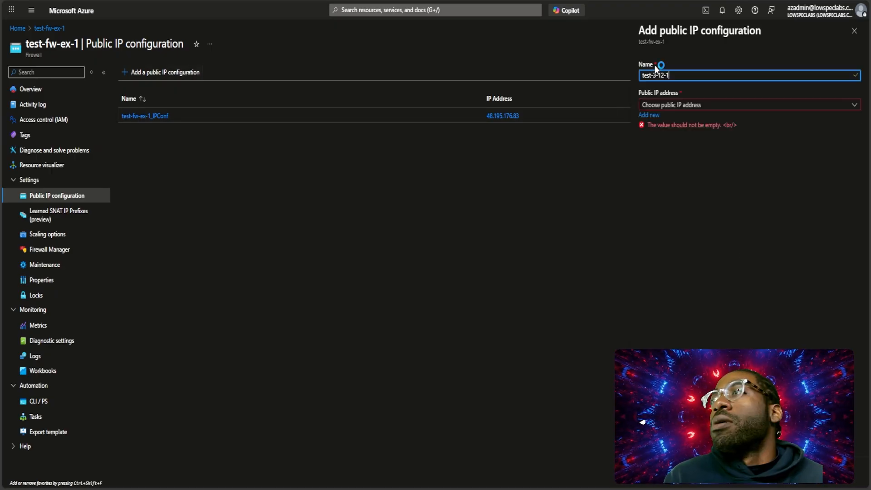
click(681, 105)
click(682, 105)
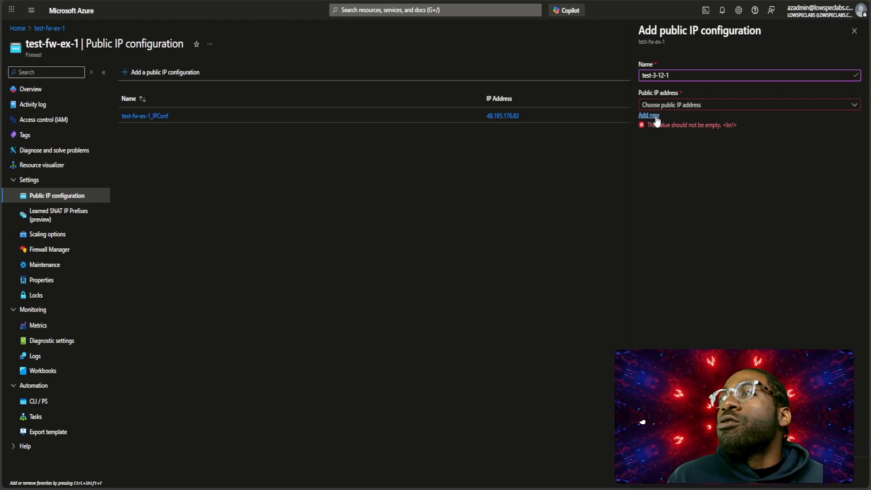
- Enter test-asdas-a as the name of a new public IP address for the test-3-12-1 configuration
click(651, 115)
text(tes)
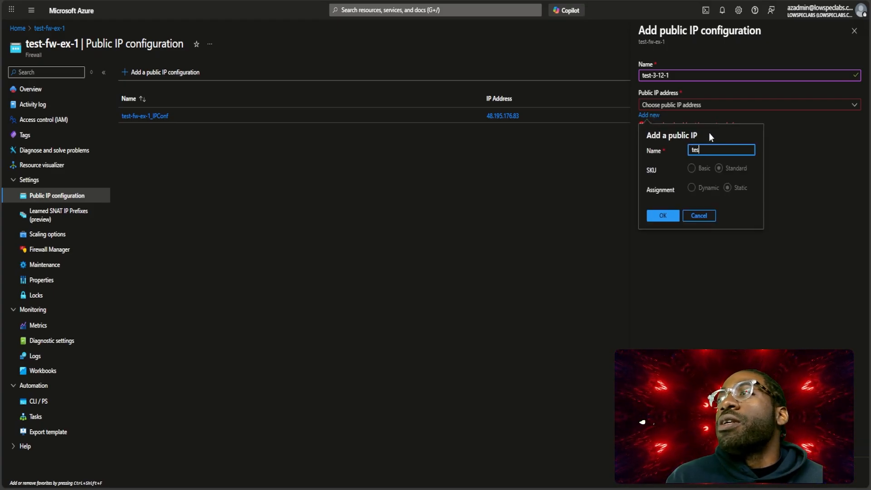
text(t-asdas-a)
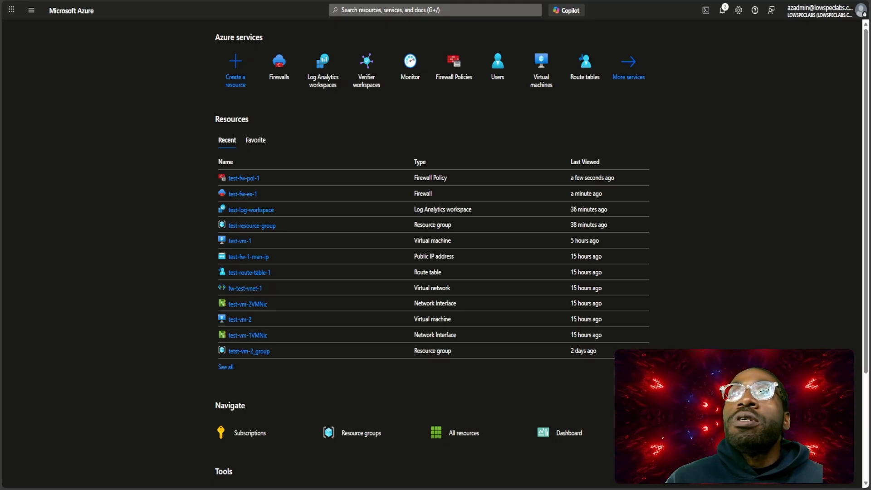
- Open the network rules of the test-fw-pol-1 policy attached to the test-fw-ex-1 firewall
click(275, 68)
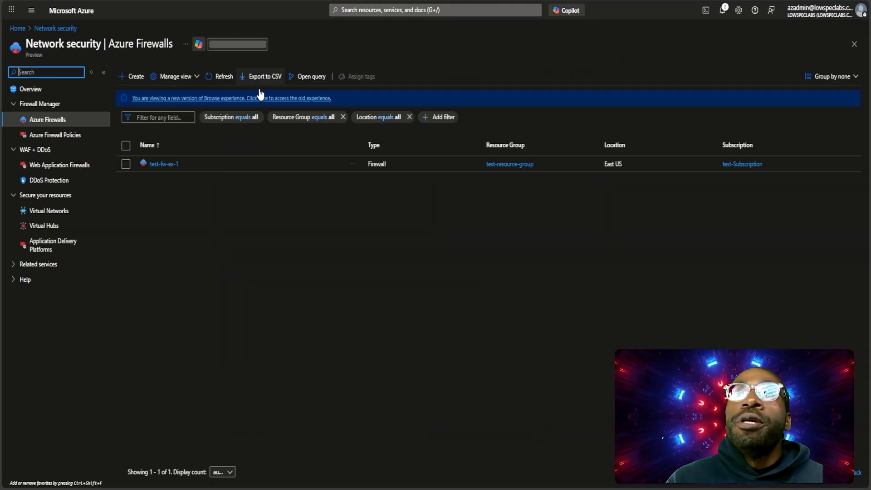
click(176, 165)
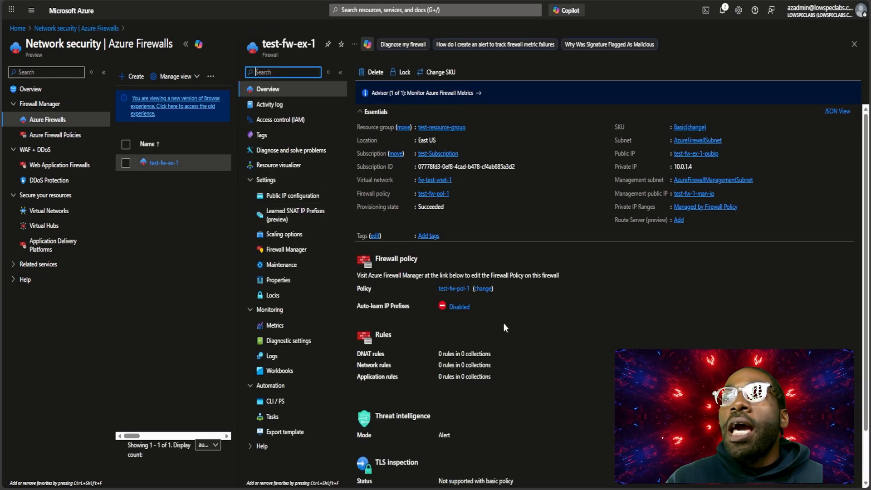
click(454, 289)
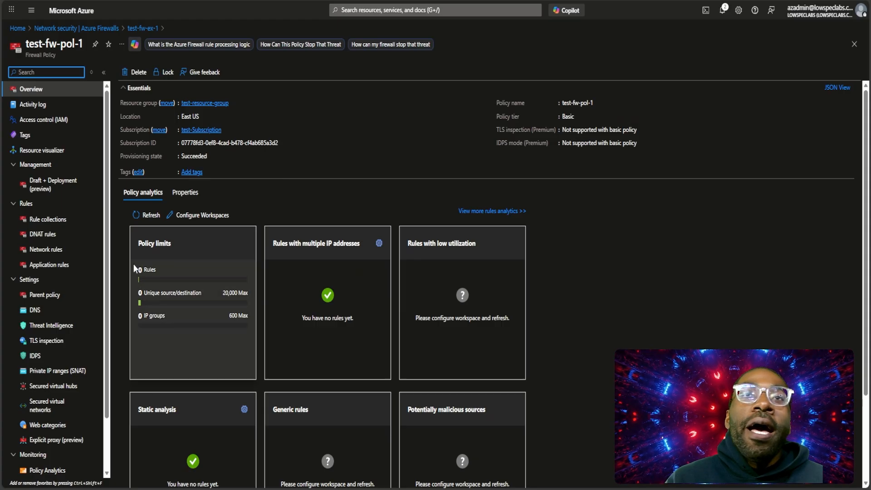
click(66, 253)
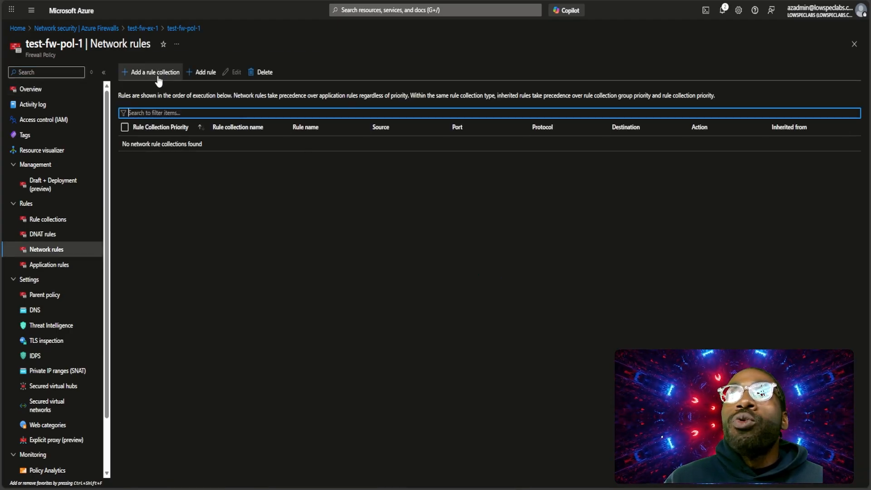
- Start a network rule named DefAllowAll in DefaultNetworkRuleCollectionGroup, using the test-fw-pol-1-Network-Rule-Collections rule collection
click(202, 78)
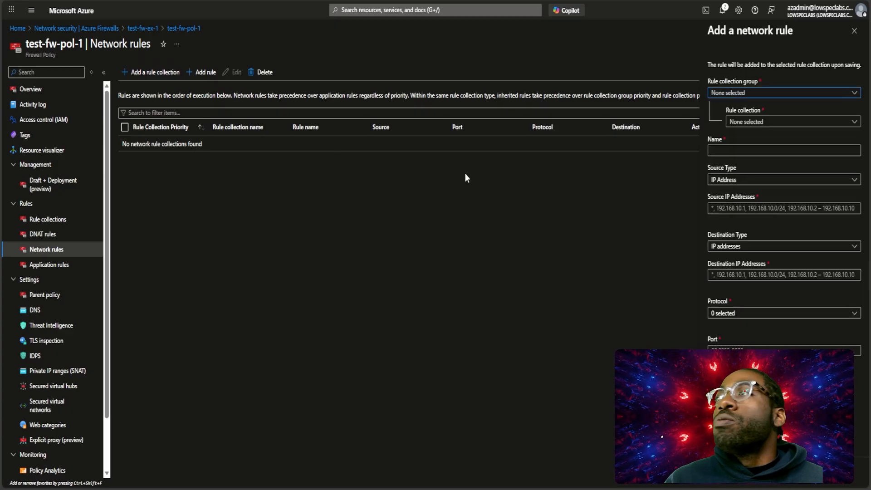
click(742, 93)
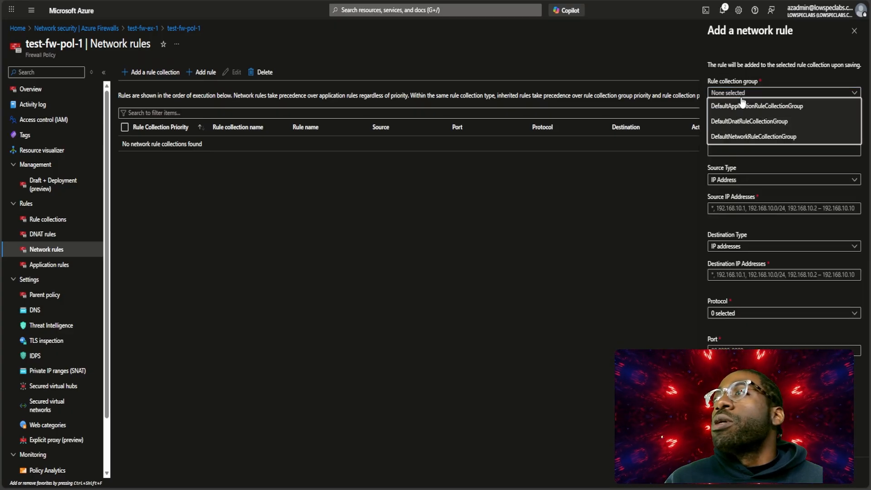
click(746, 136)
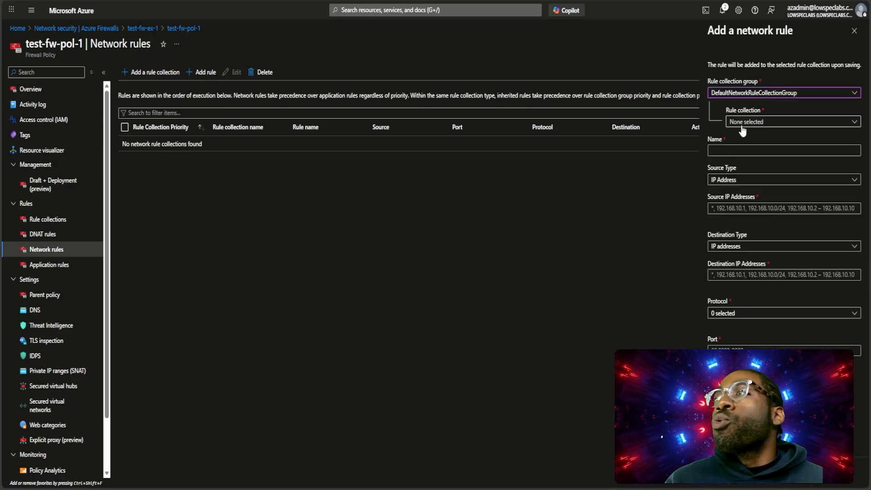
click(759, 122)
click(758, 134)
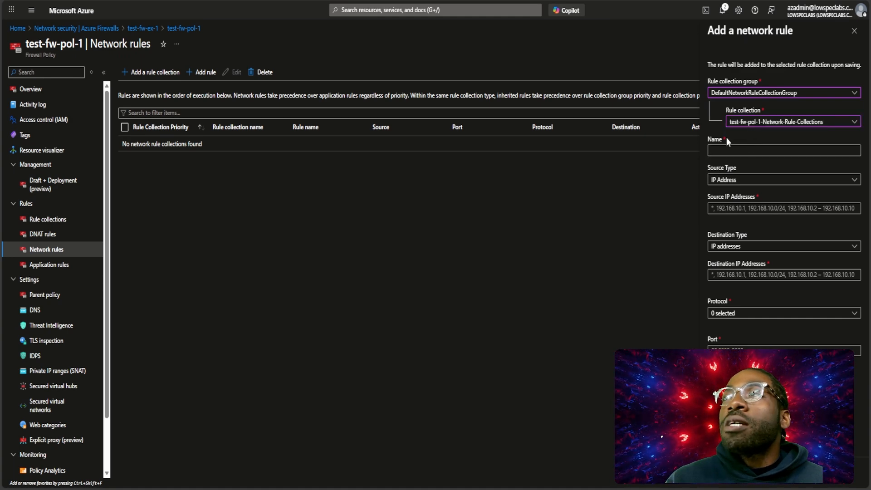
click(728, 151)
text(Def)
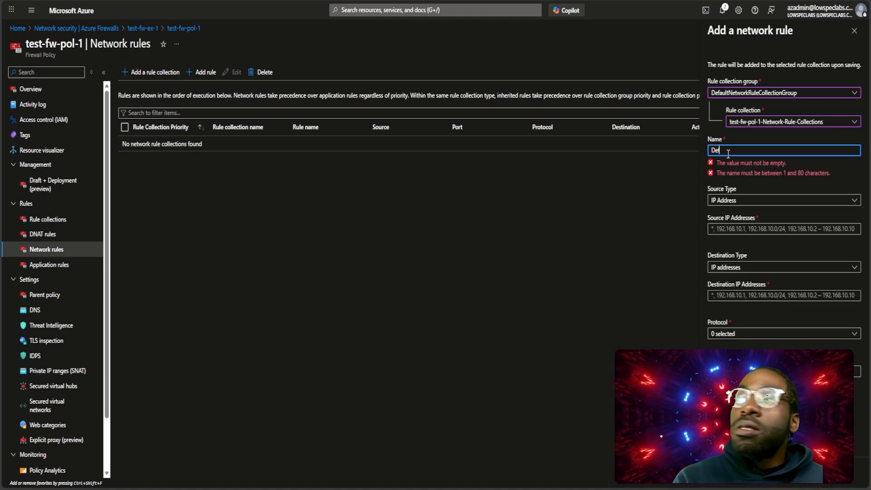
text(AllowAll)
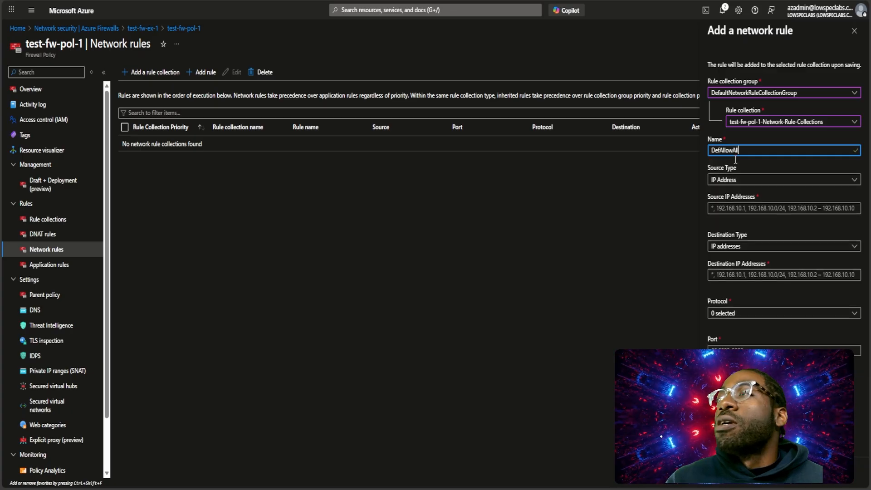
- Keep IP Address as the rule's source type and set the source IP addresses to 10.0.0.0/16
click(739, 180)
click(738, 192)
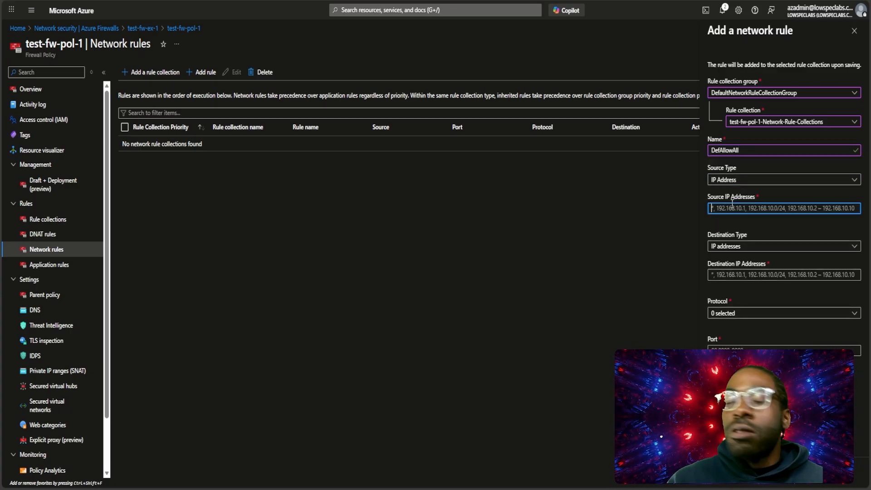
click(732, 207)
text(10)
key(BackSpace)
key(BackSpace)
text(10)
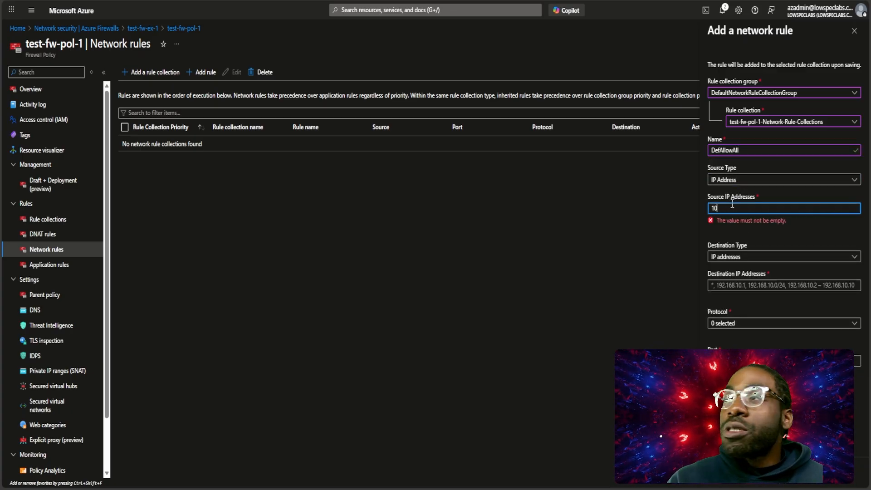
text(.0.00)
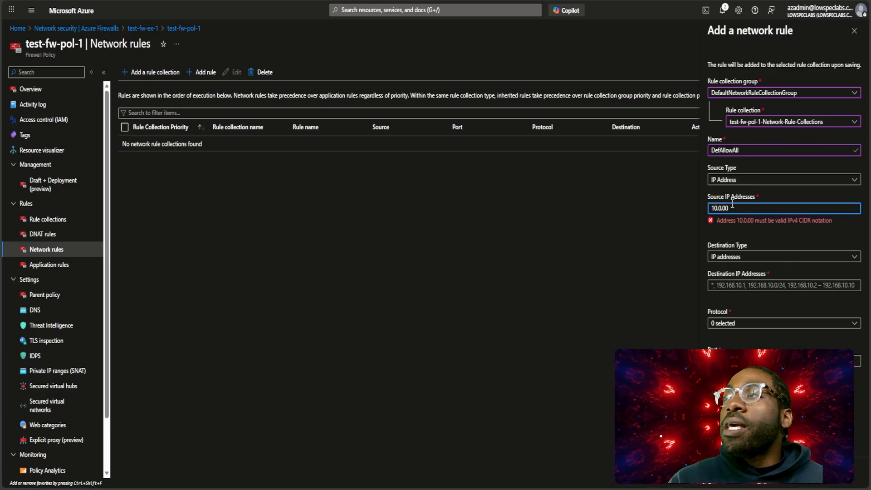
key(BackSpace)
text(.0)
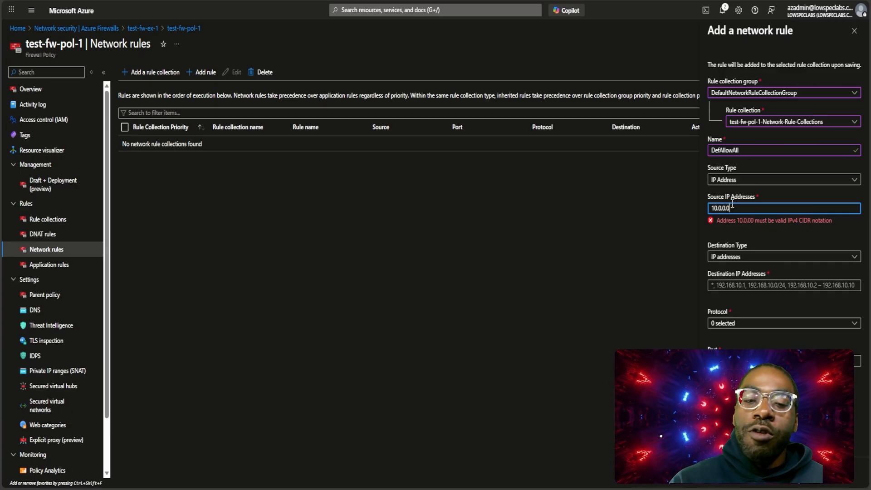
text(/)
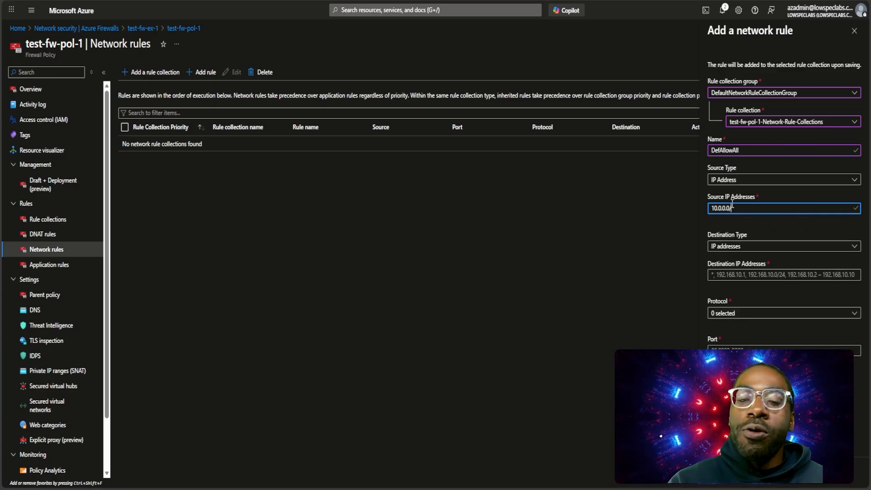
text(16)
- Set the rule's destination IP addresses to *, protocol to Any and port to *, save it, and refresh the network rules
click(734, 247)
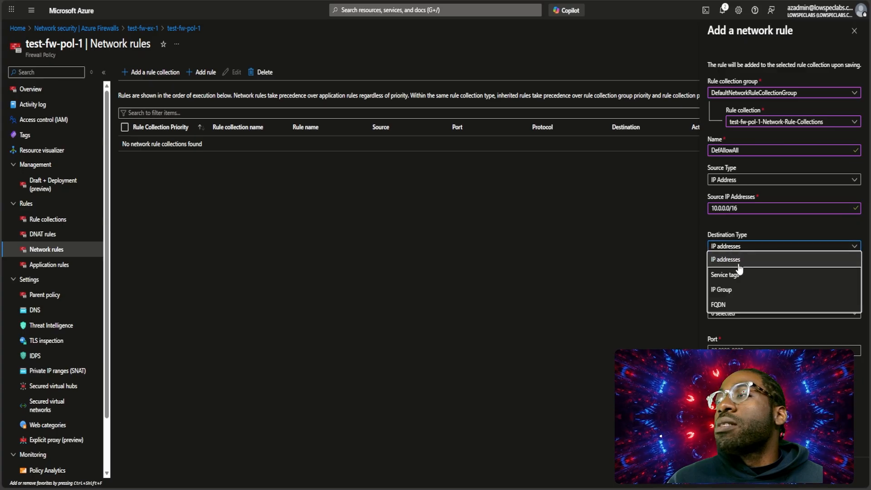
click(741, 264)
click(738, 275)
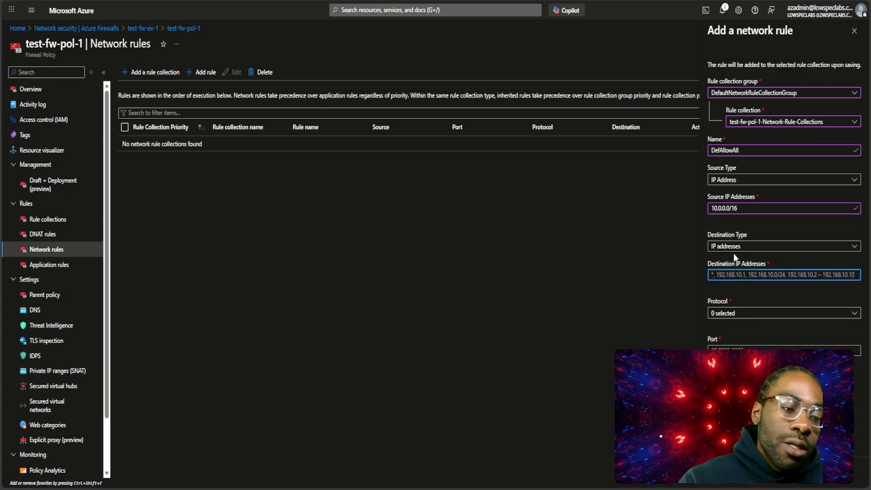
text(1)
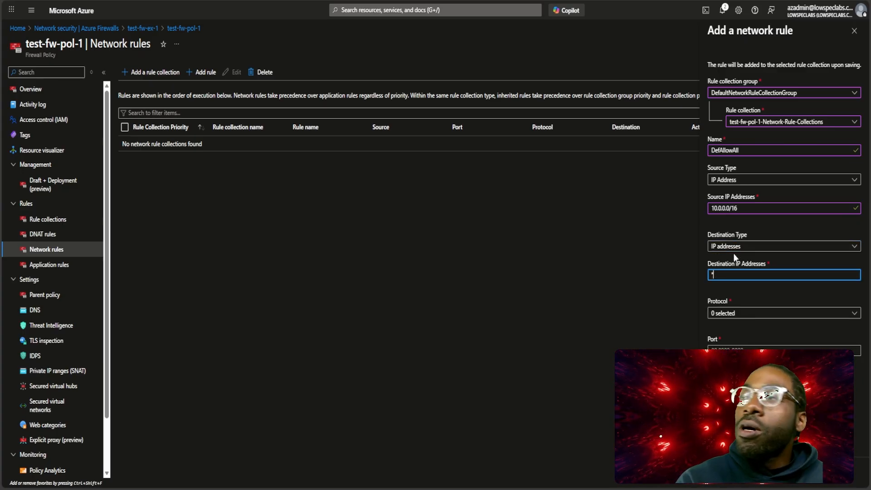
click(787, 314)
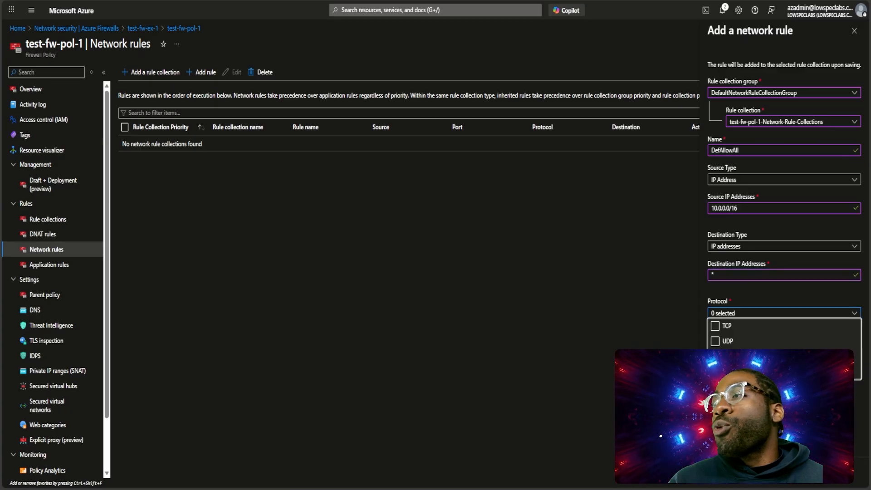
click(715, 371)
click(748, 394)
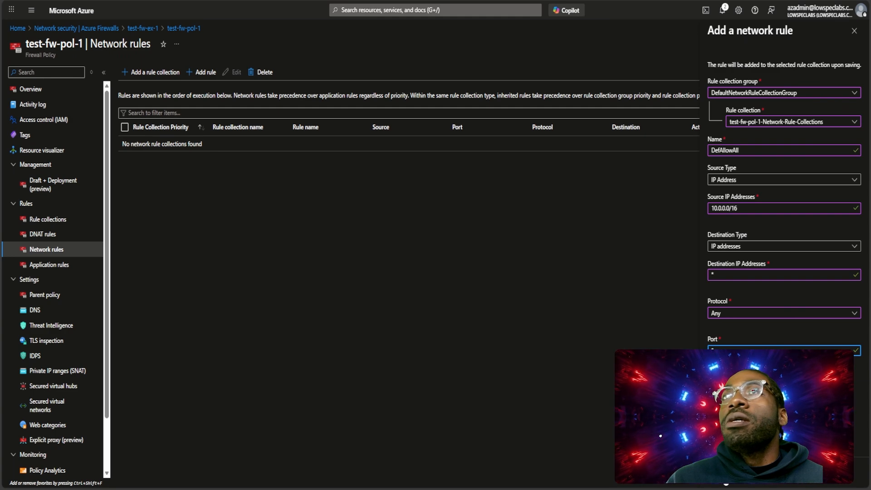
click(721, 468)
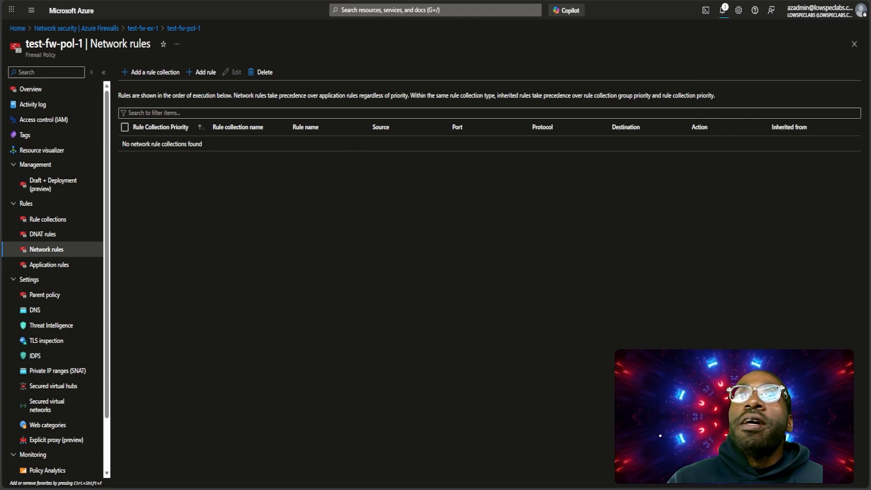
key(F5)
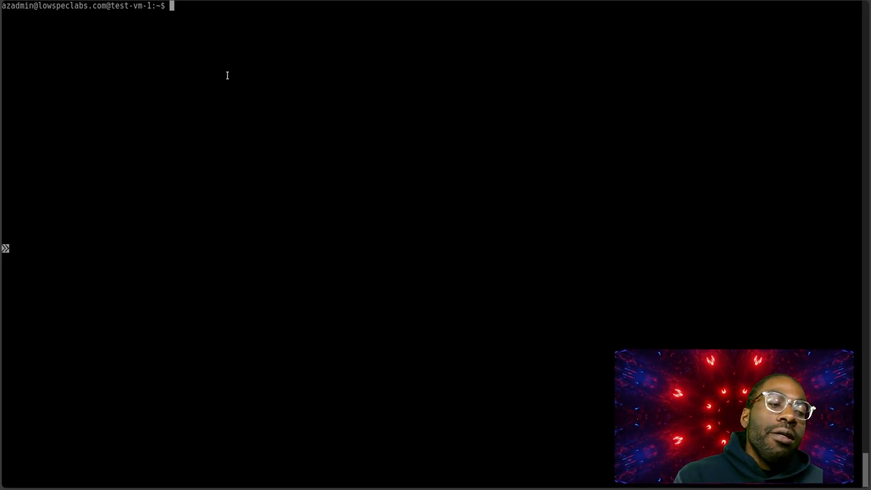
- Test outbound web access from the test-vm-1 terminal with "curl google.com" and highlight the response
text(curl )
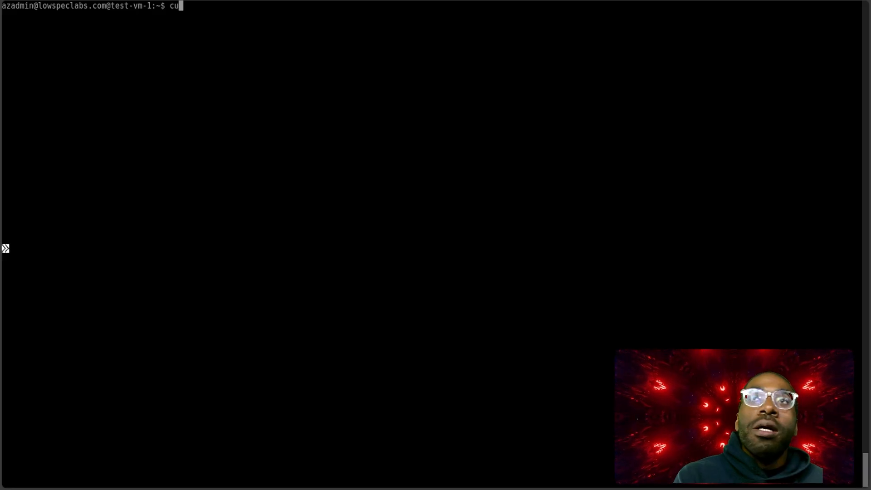
text(google.com)
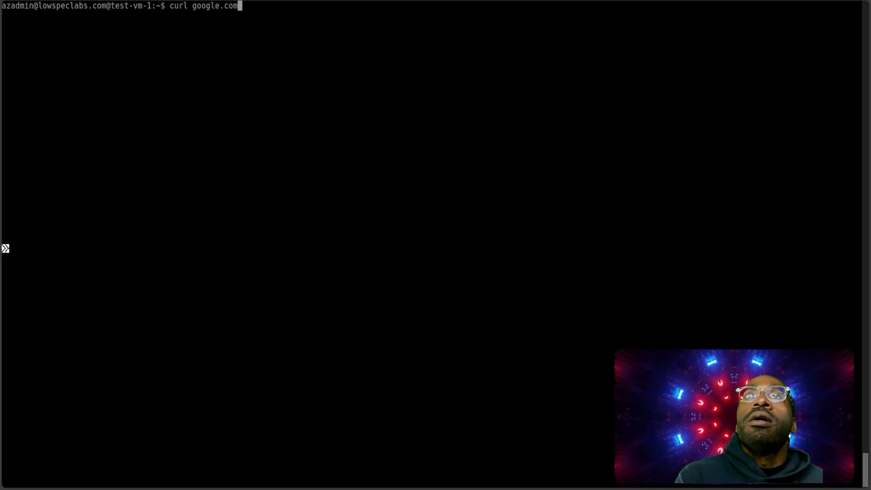
key(Return)
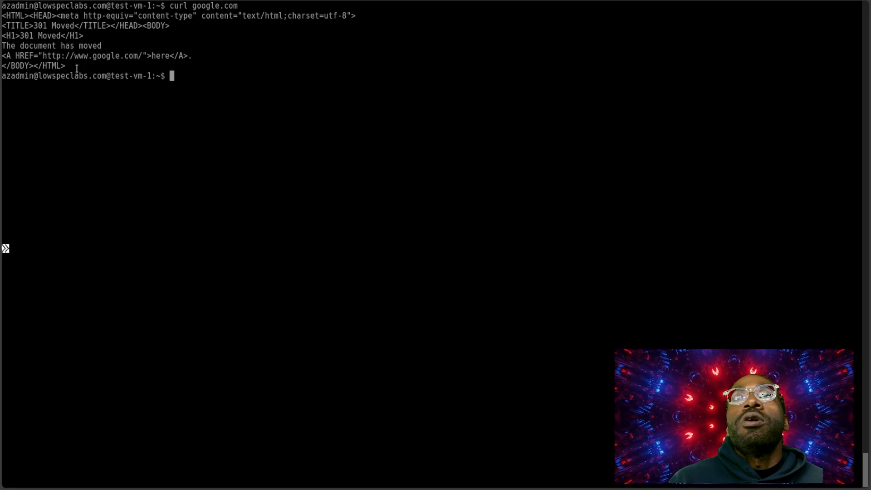
drag(76, 68, 2, 15)
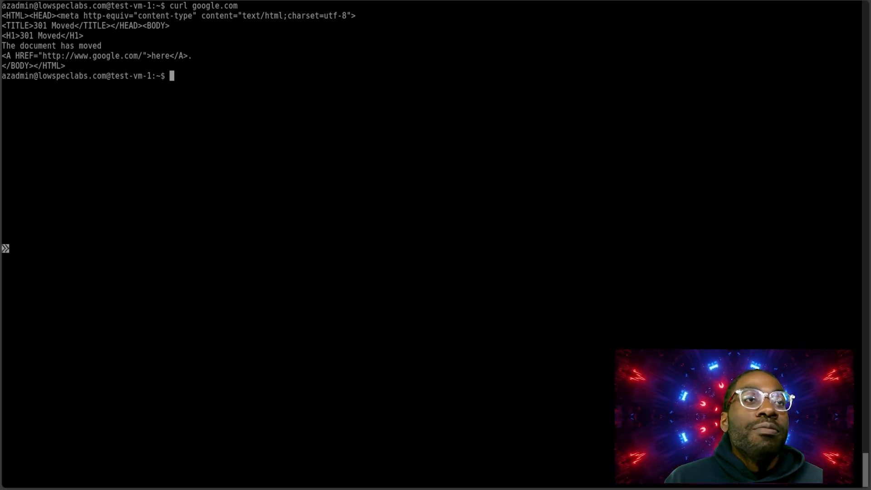
- In the Azure portal, start an application rule named DenyAmazon in DefaultApplicationRuleCollectionGroup, using the test-fw-pol-collect-1 rule collection
key(ctrl+Tab)
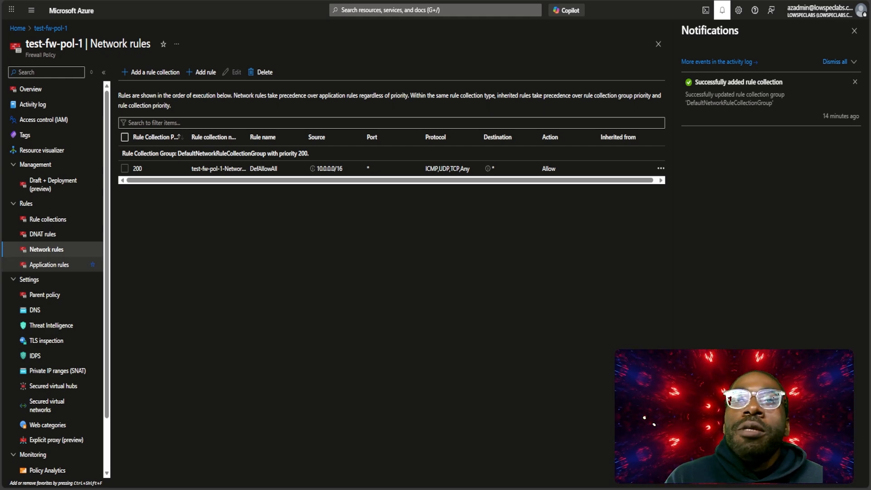
click(67, 267)
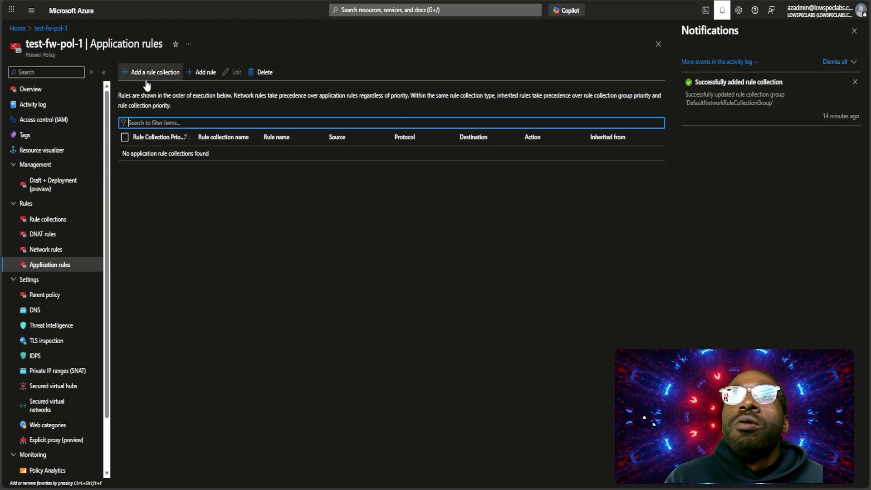
click(202, 72)
click(590, 92)
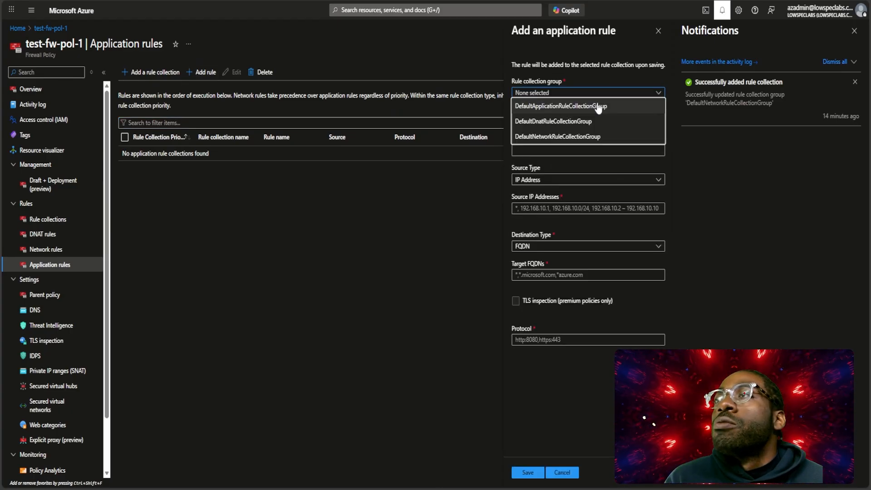
click(604, 108)
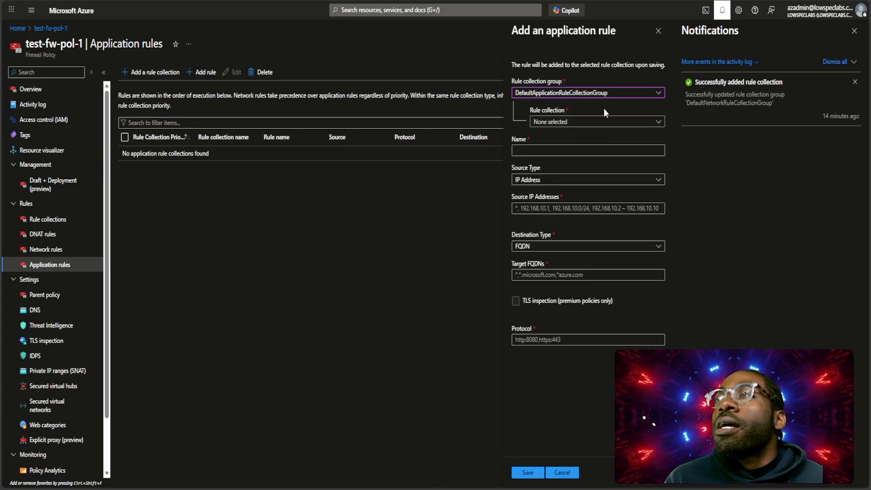
click(601, 123)
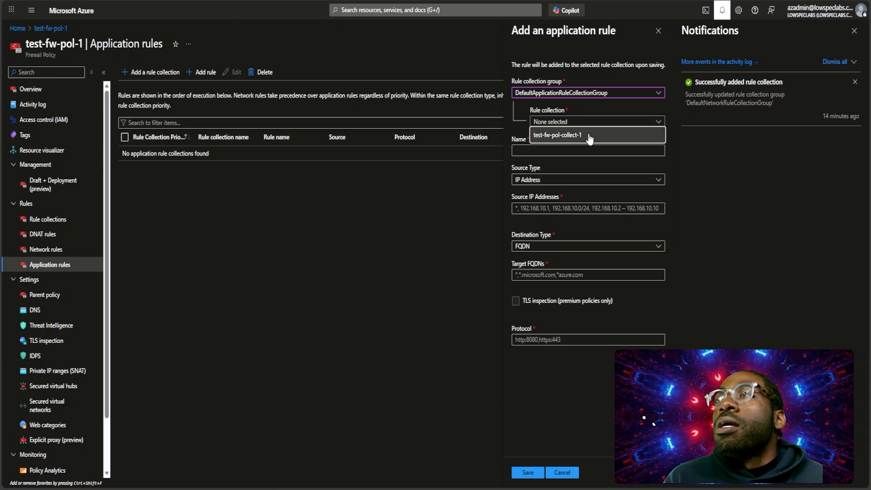
click(588, 132)
click(591, 149)
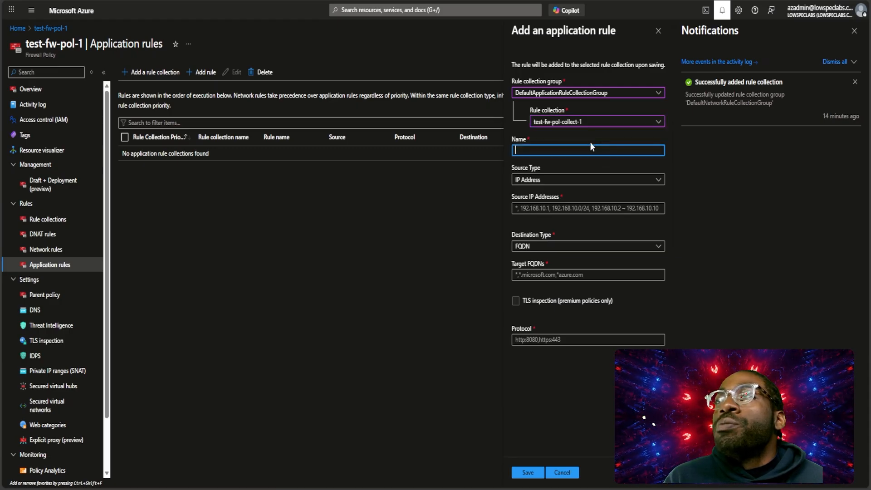
text(Deny)
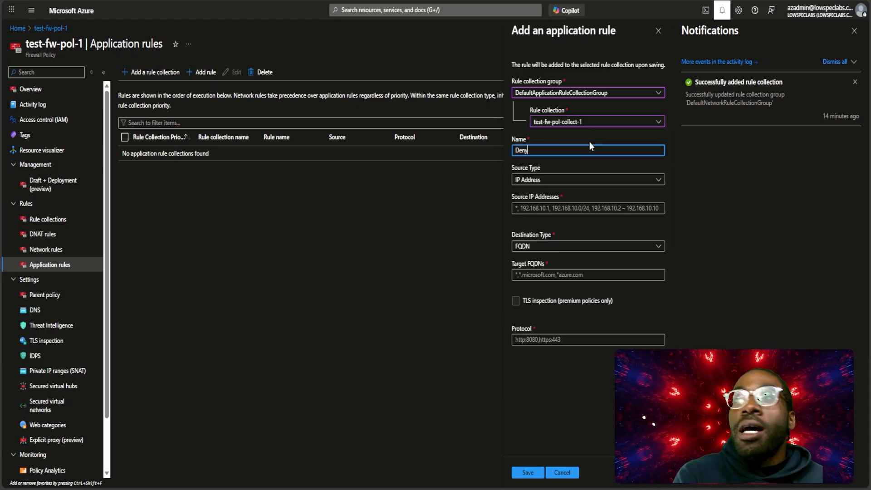
text(Amazon)
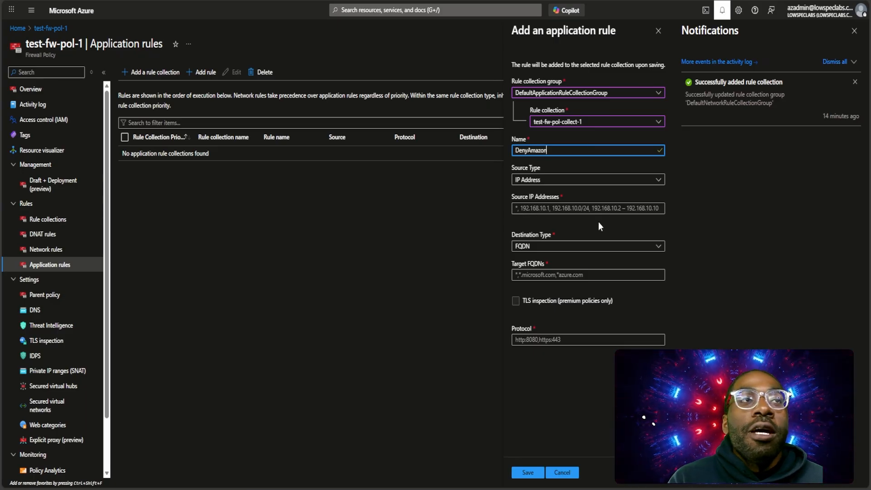
- Keep IP Address as the application rule's source type and set the source IP addresses to 10.0.0.0/16
click(599, 181)
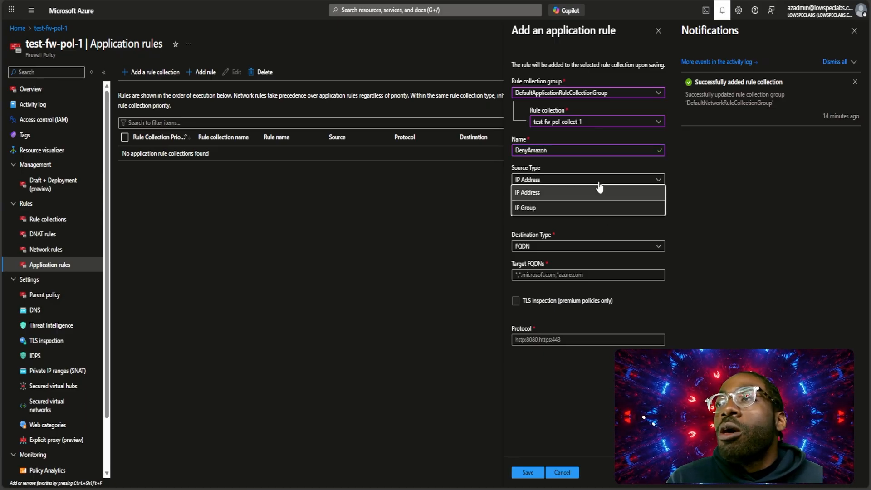
click(599, 178)
click(587, 206)
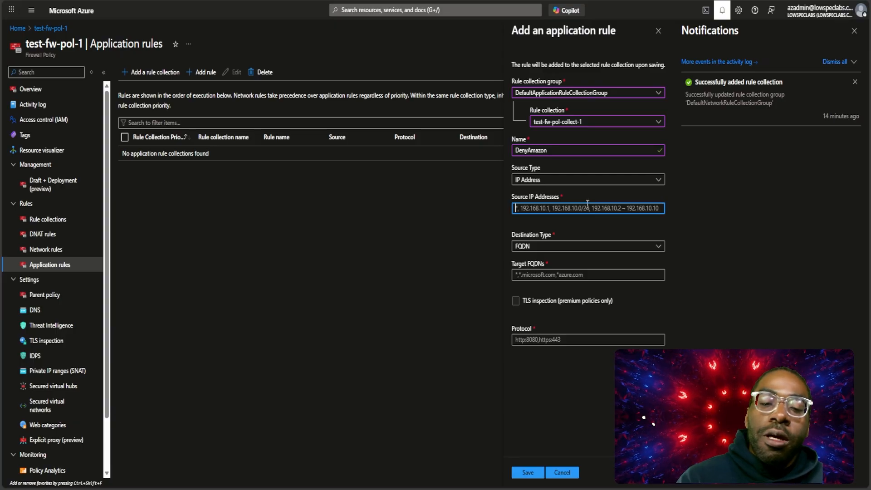
text(10.0.0.0/16)
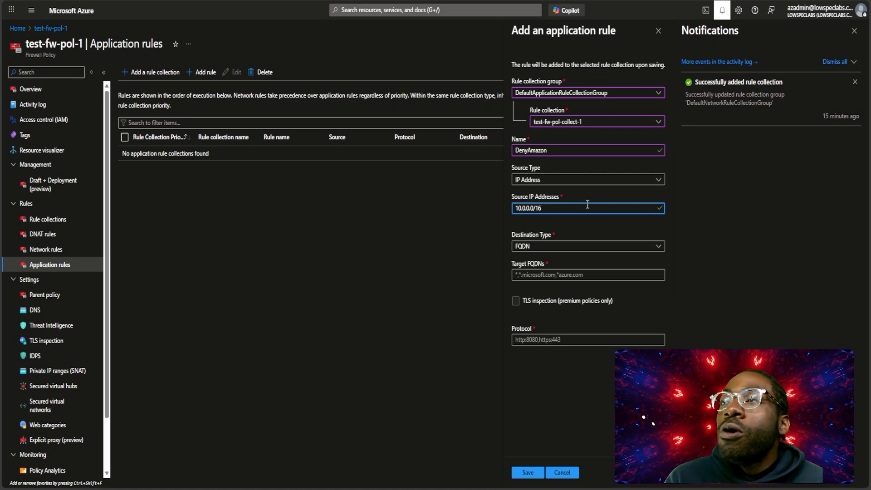
- Keep FQDN as the application rule's destination type and set the target FQDNs to *.amazon.com
click(591, 248)
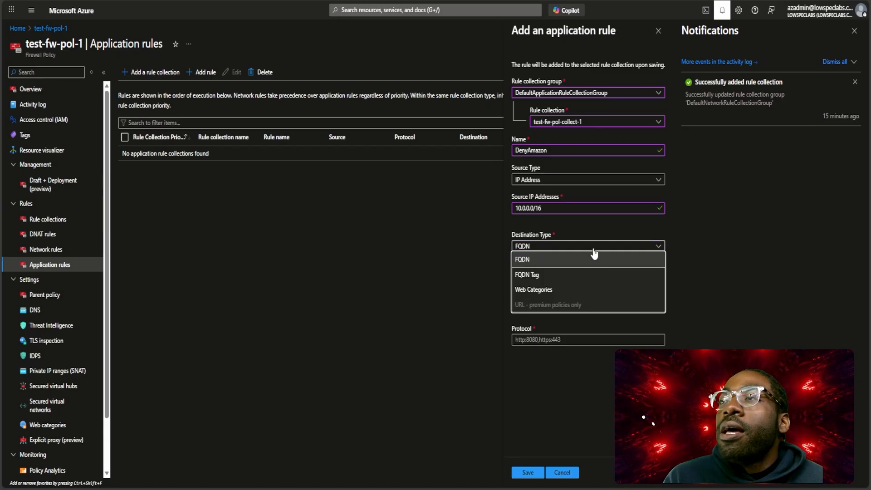
click(591, 259)
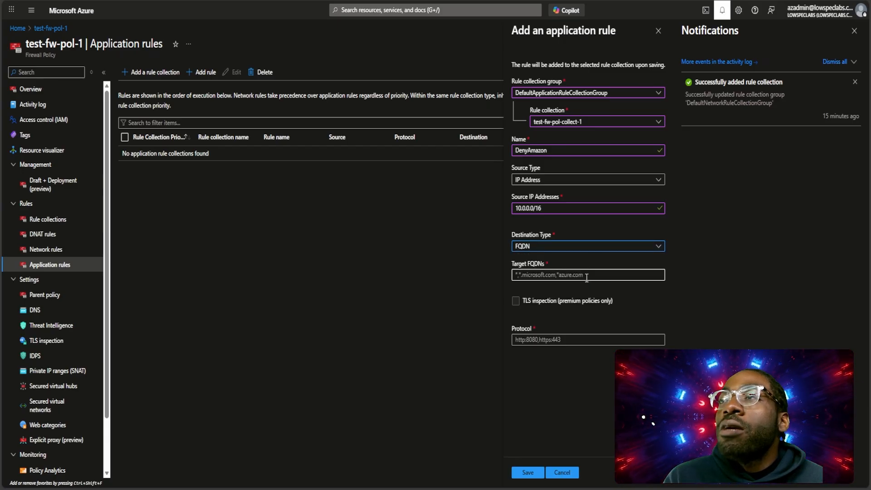
click(586, 278)
text(*)
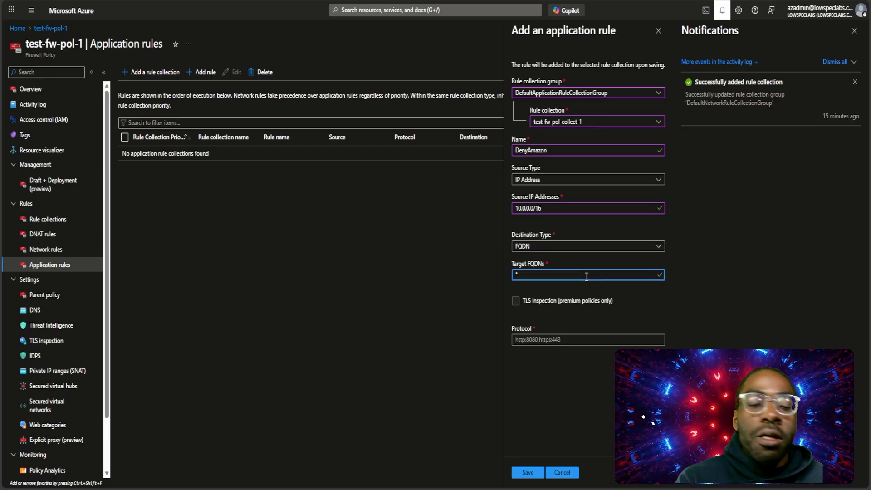
text(.am)
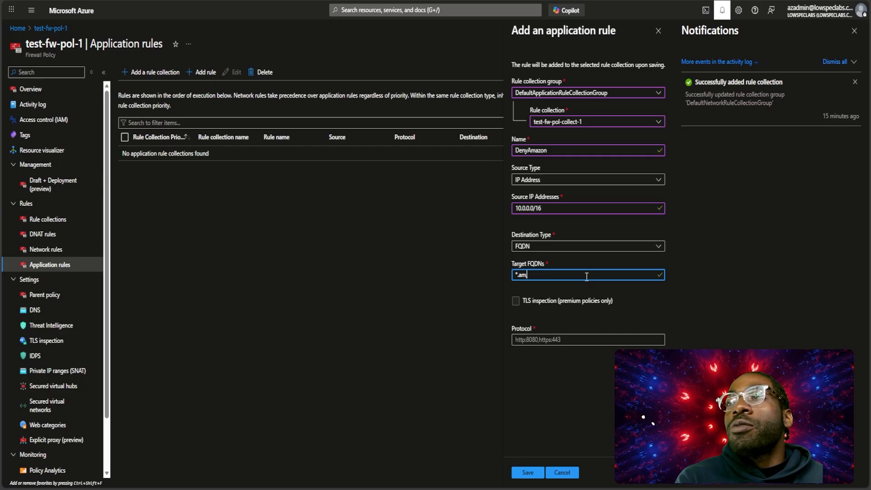
text(azon.com)
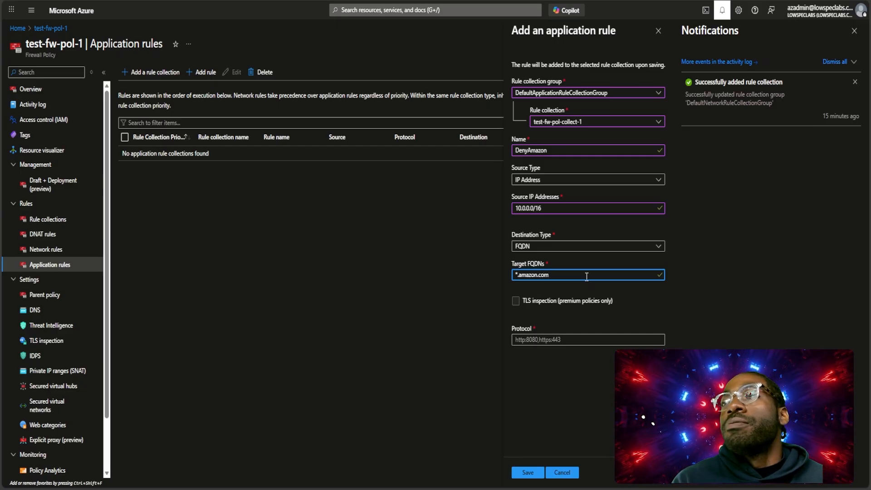
- Set the application rule's protocol to http:80,https:443 and save the rule
click(570, 338)
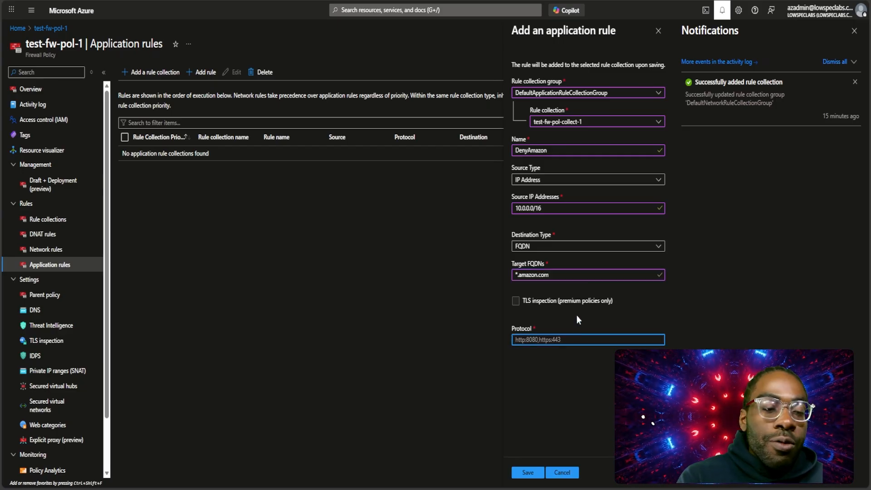
text(http)
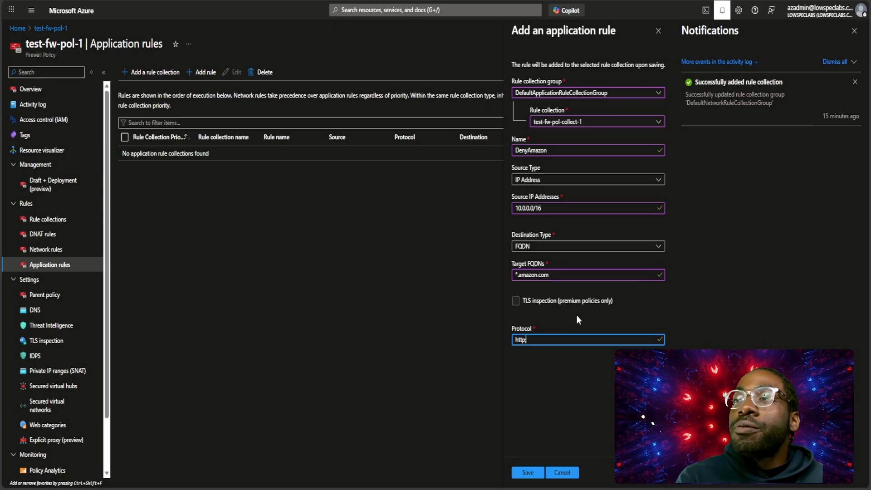
text(;https)
key(BackSpace)
key(BackSpace)
key(BackSpace)
key(BackSpace)
key(BackSpace)
key(BackSpace)
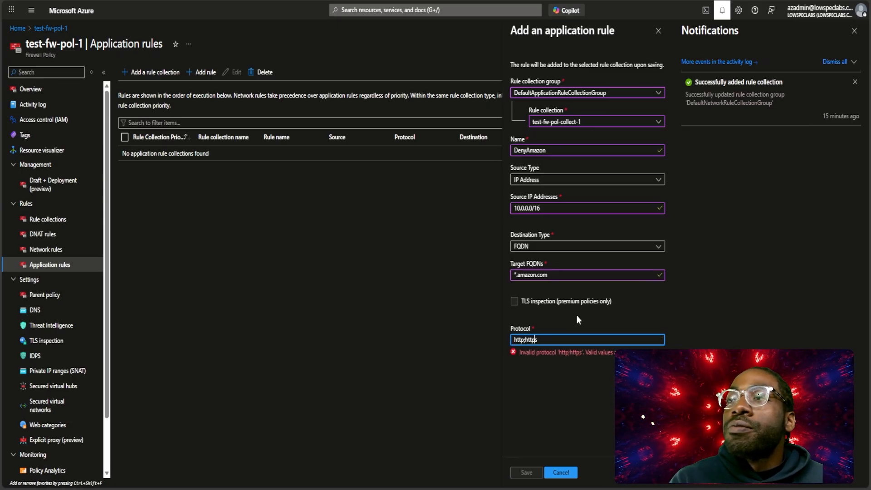
text(:80,https:443)
click(527, 472)
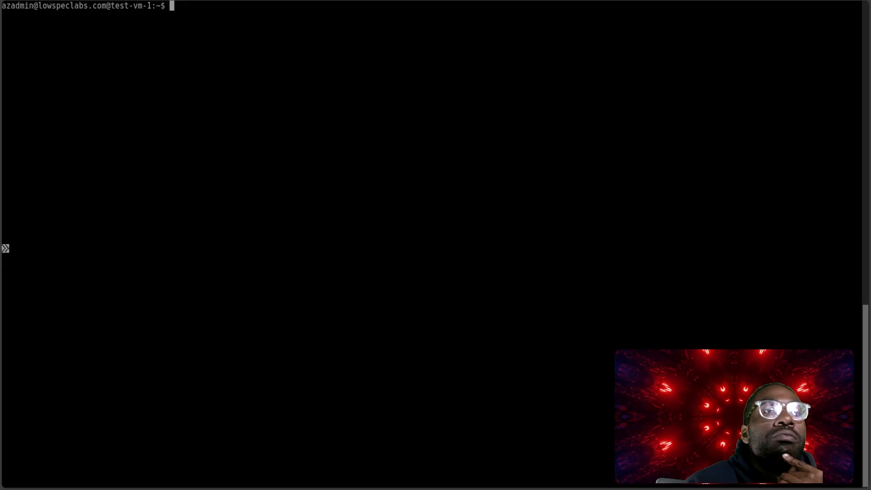
- Test access to Amazon from the test-vm-1 terminal with "ping amazon.com"
text(pi)
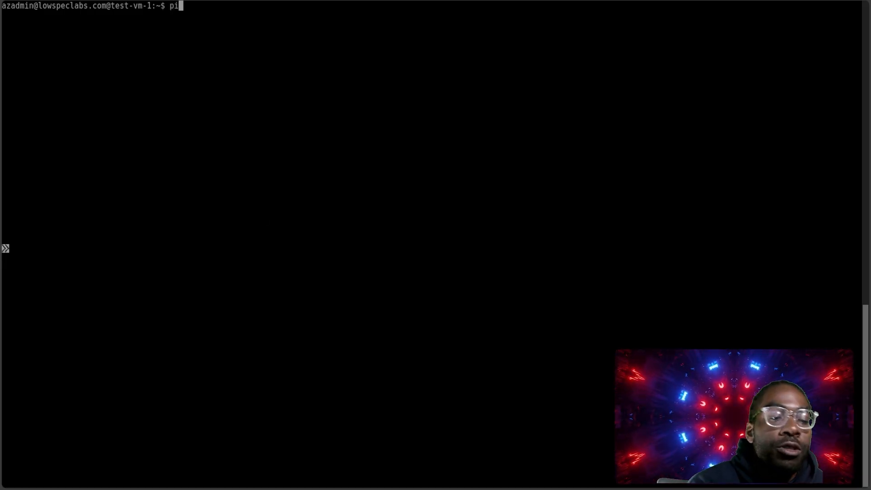
text(ng amazon.com)
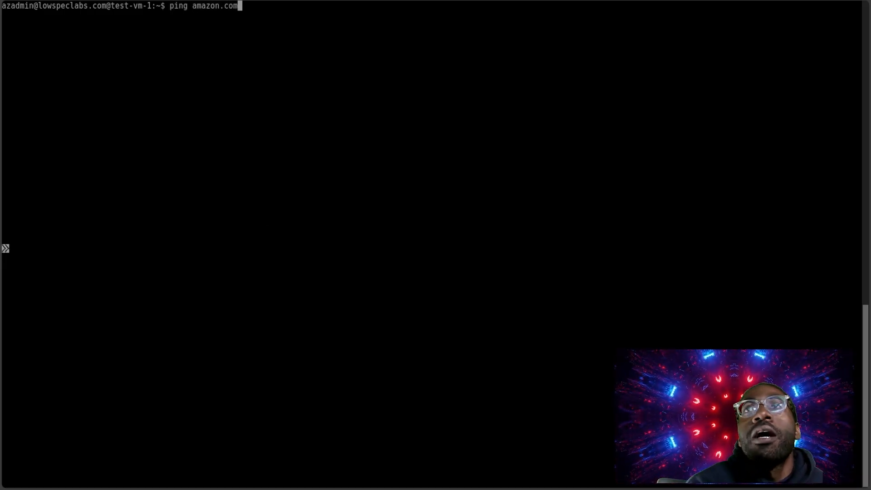
key(Return)
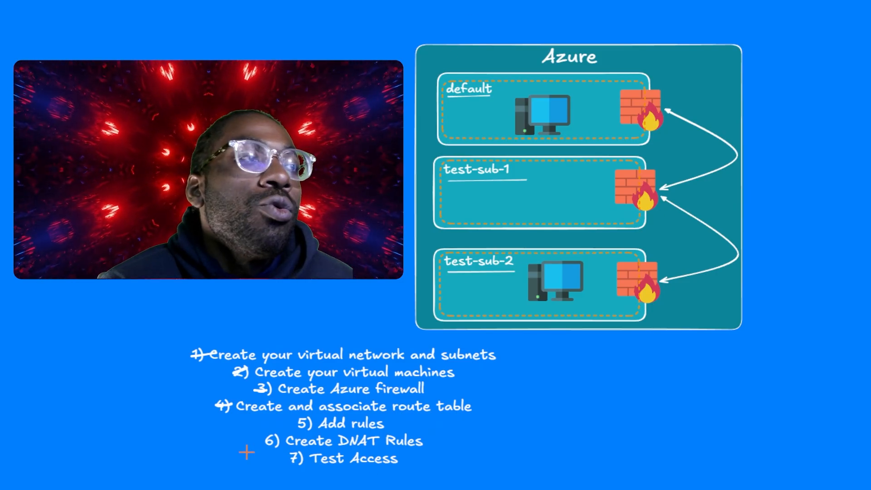
drag(298, 422, 317, 422)
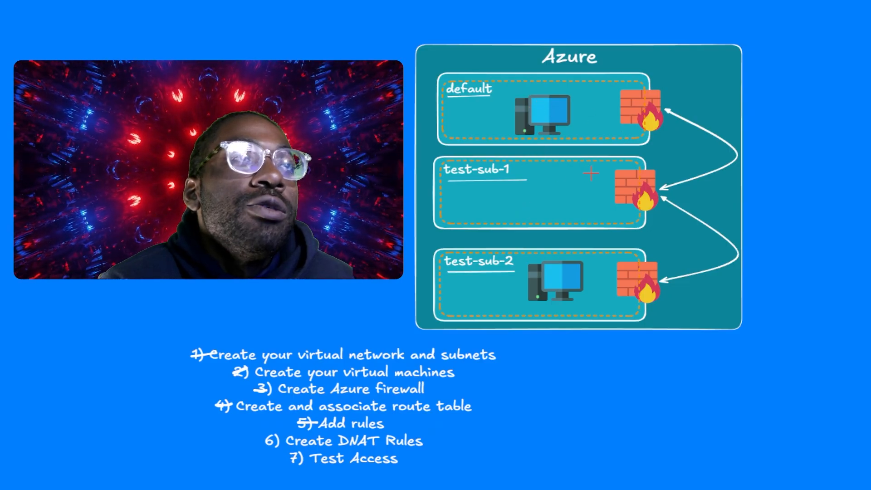
drag(542, 114, 558, 196)
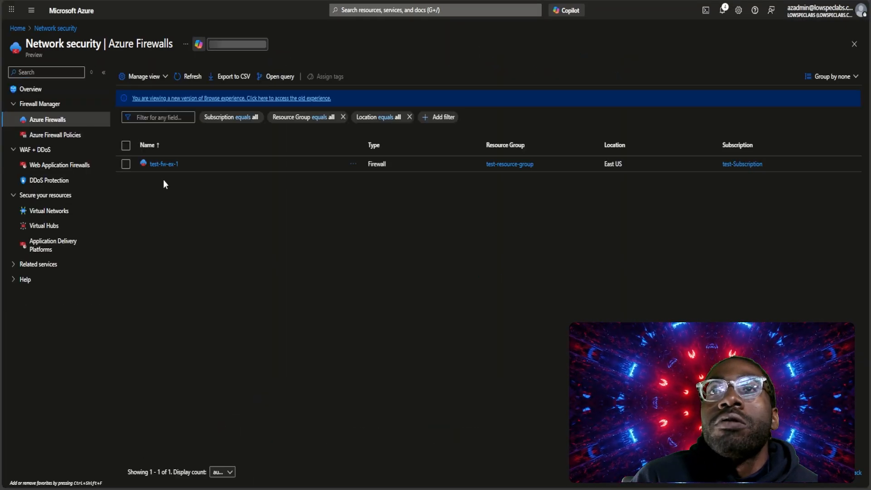
- Open the DNAT rules of firewall policy test-fw-pol-1 by way of the test-fw-ex-1 firewall
click(163, 164)
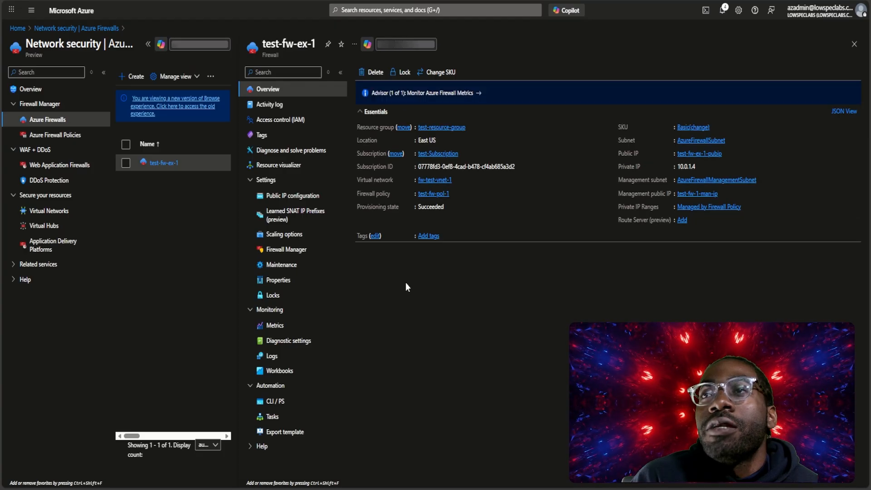
click(454, 288)
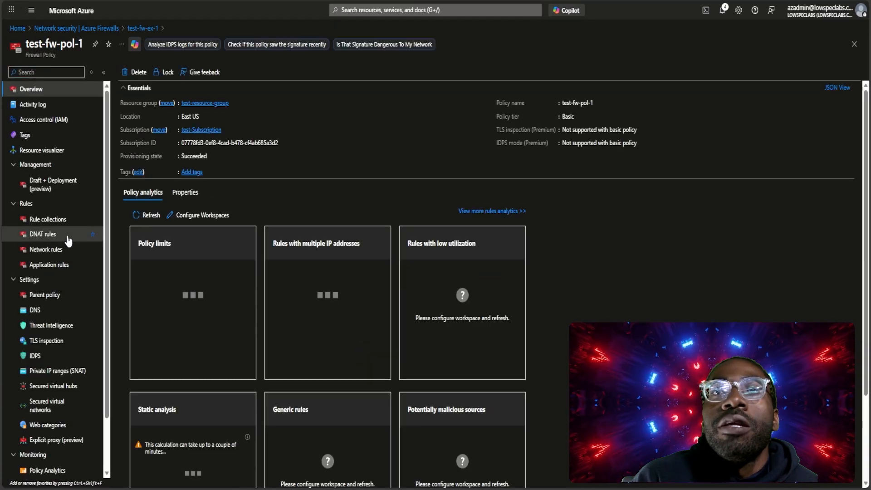
click(44, 234)
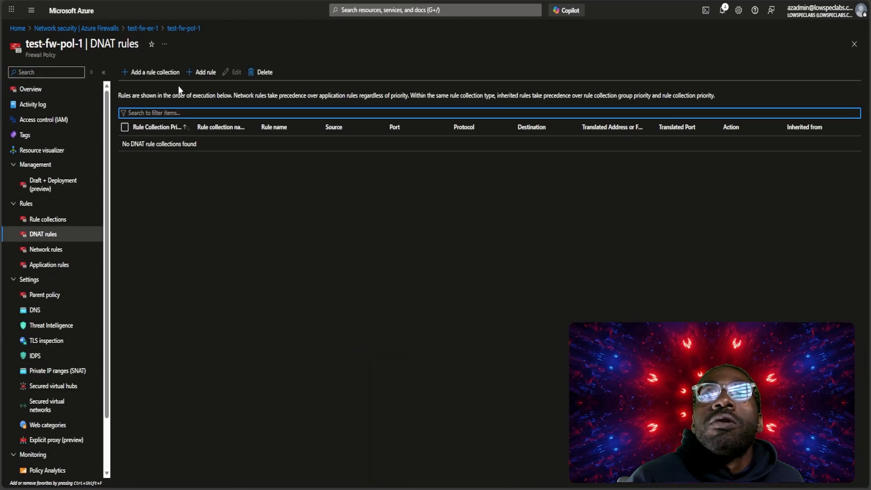
- Start a DNAT rule collection named test-dnat-rule-collection and set its priority to 106
click(199, 77)
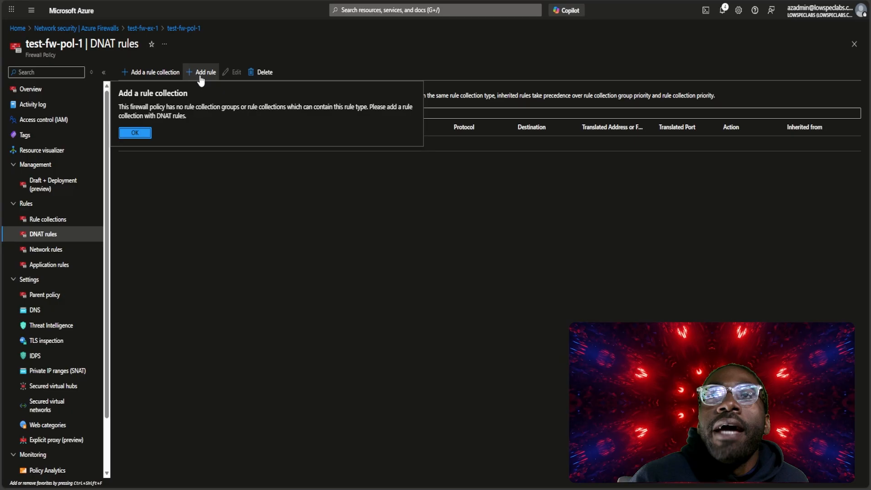
click(145, 135)
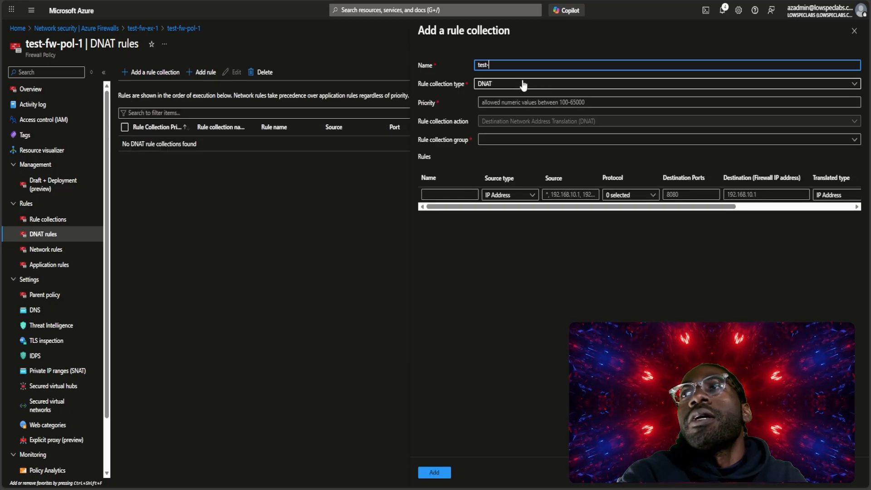
text(test-dnat-ru)
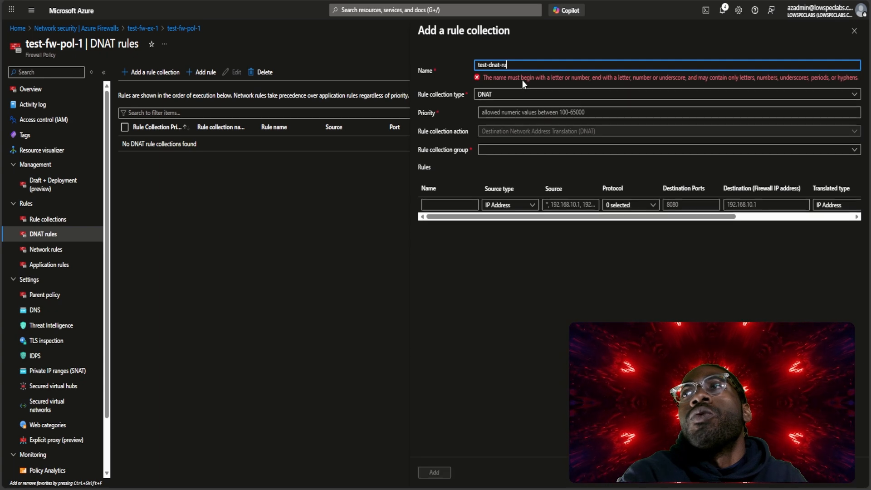
text(le-collection)
key(Tab)
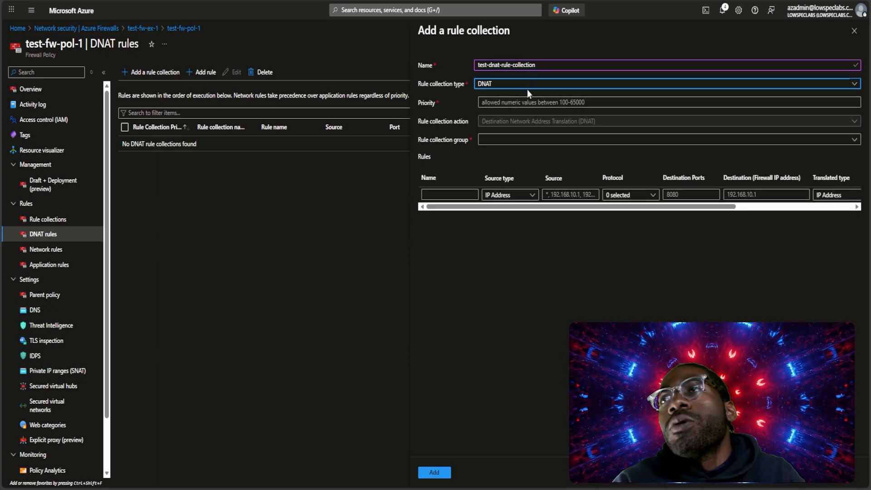
click(523, 104)
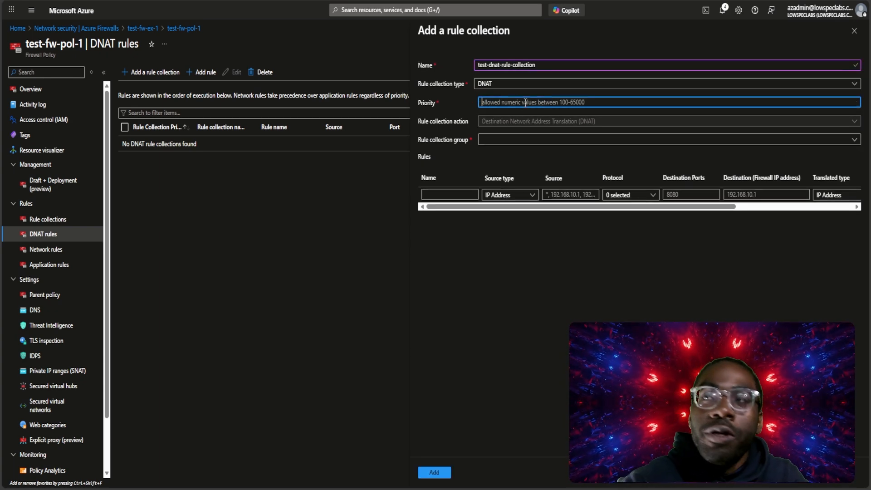
text(106)
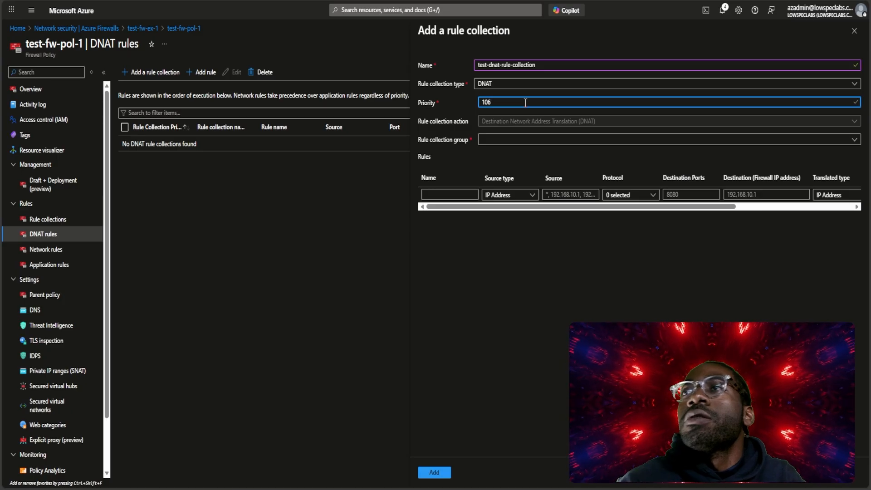
click(534, 119)
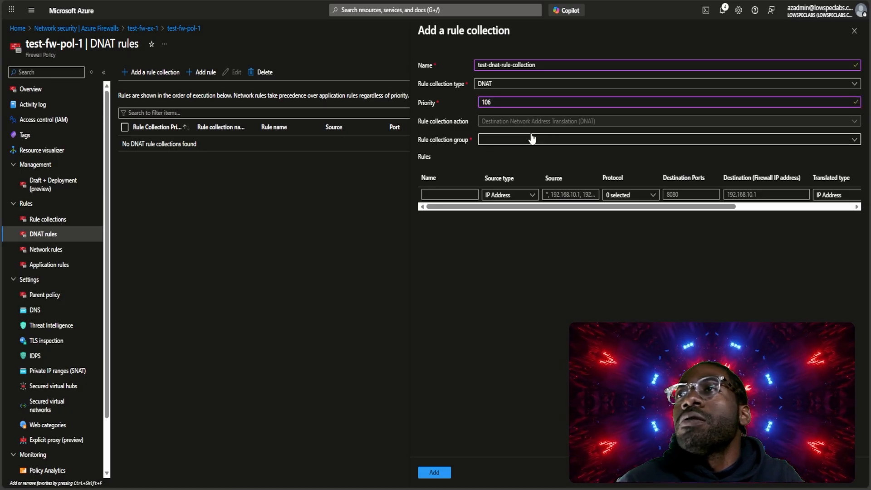
- Assign the rule collection to DefaultDnatRuleCollectionGroup and name its first rule DnatInternalVMS
click(532, 139)
click(653, 166)
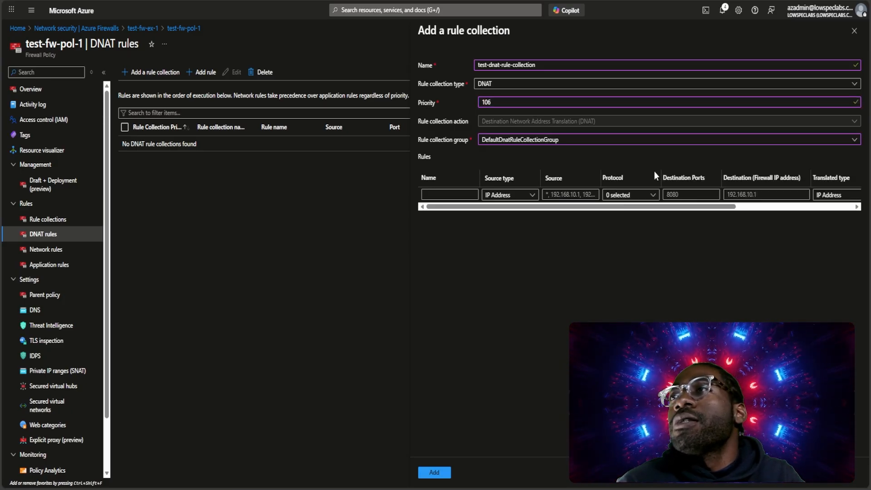
click(444, 195)
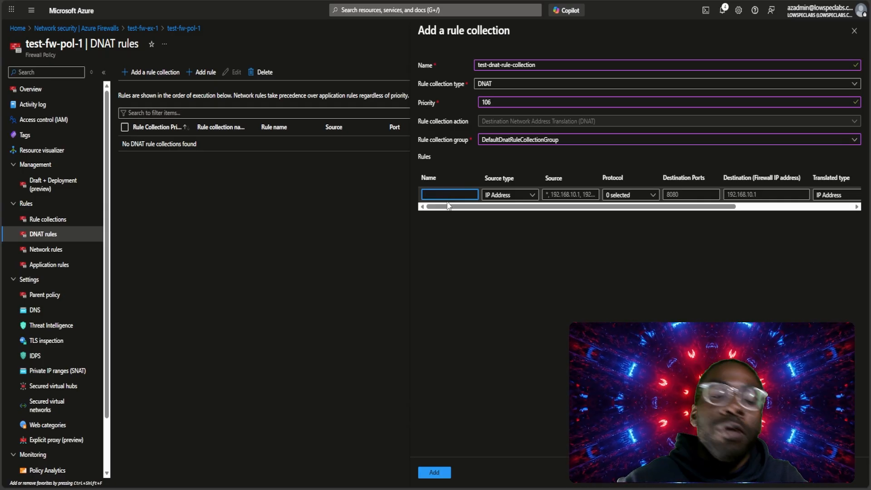
text(vm)
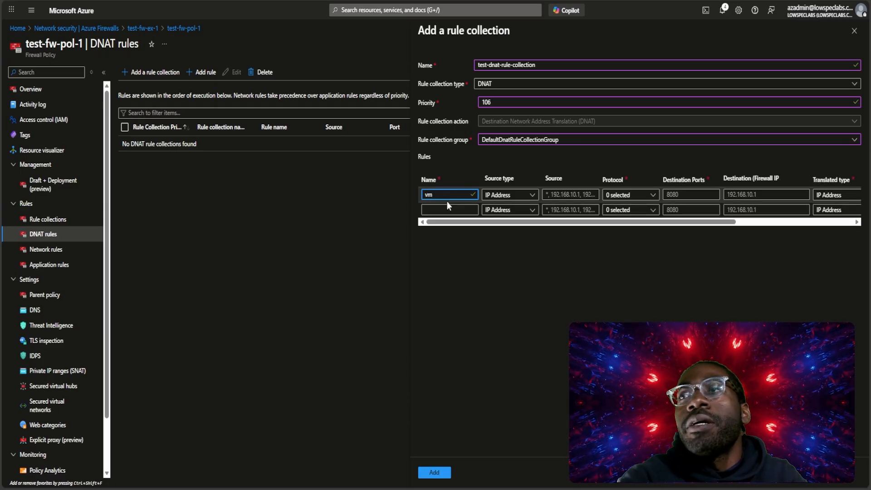
key(BackSpace)
key(BackSpace)
key(BackSpace)
key(BackSpace)
text(D)
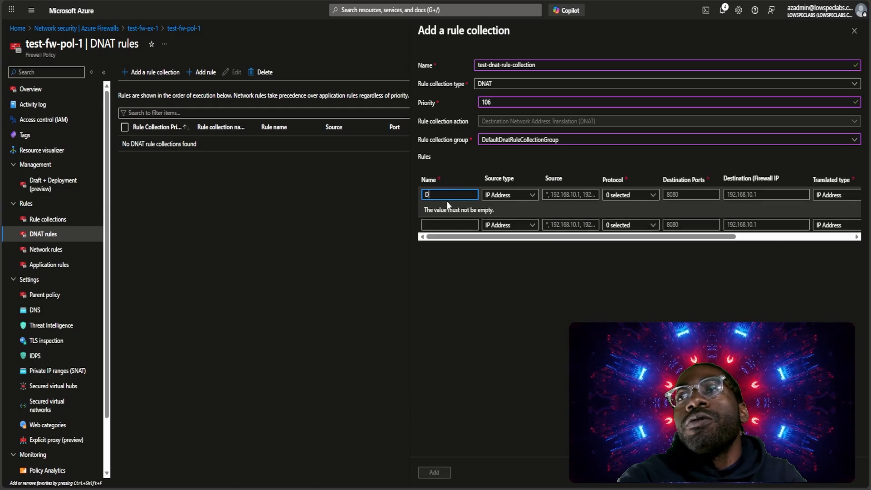
text(natInternal)
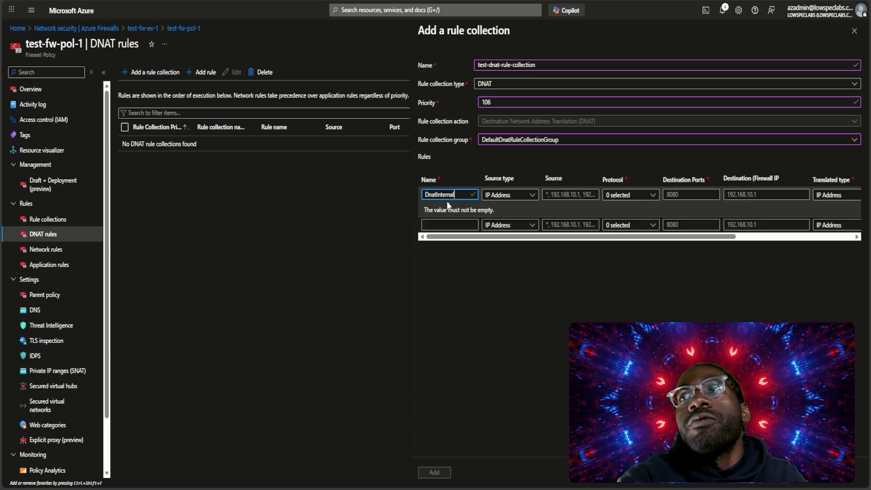
text(VMS)
key(Tab)
- Set the first DNAT rule's source to *, its protocol to TCP and its destination port to 22
click(570, 194)
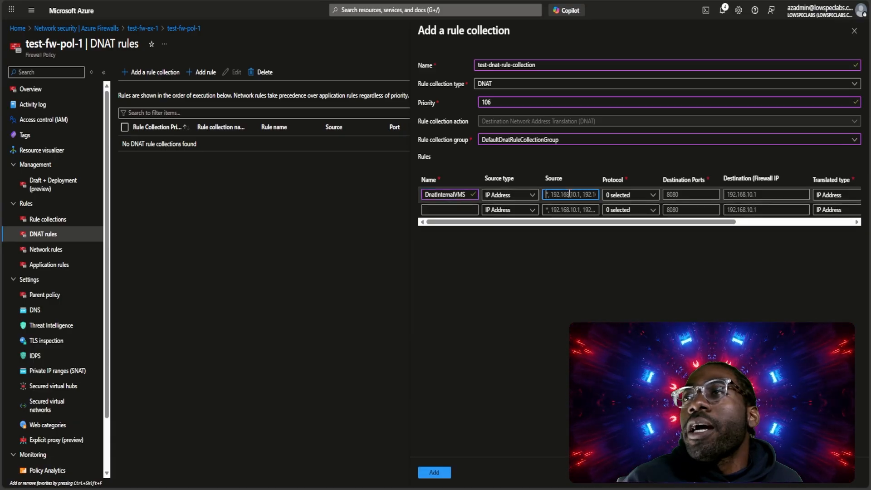
text(1)
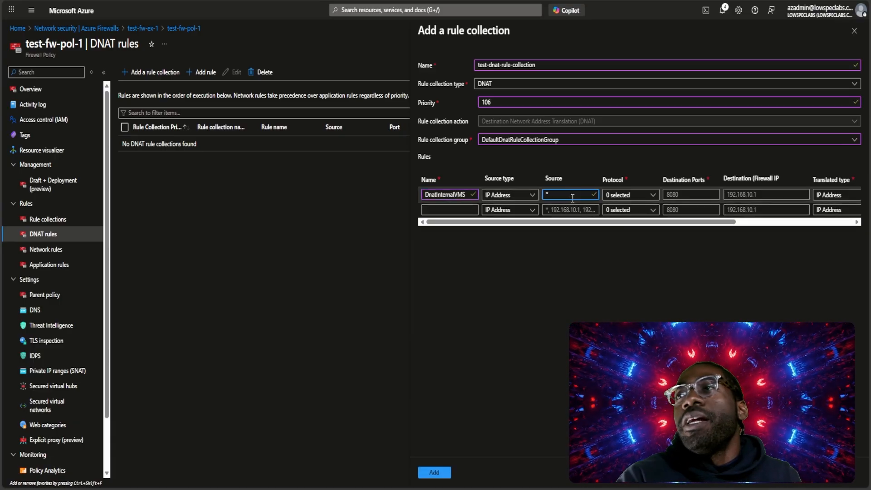
click(630, 195)
click(621, 208)
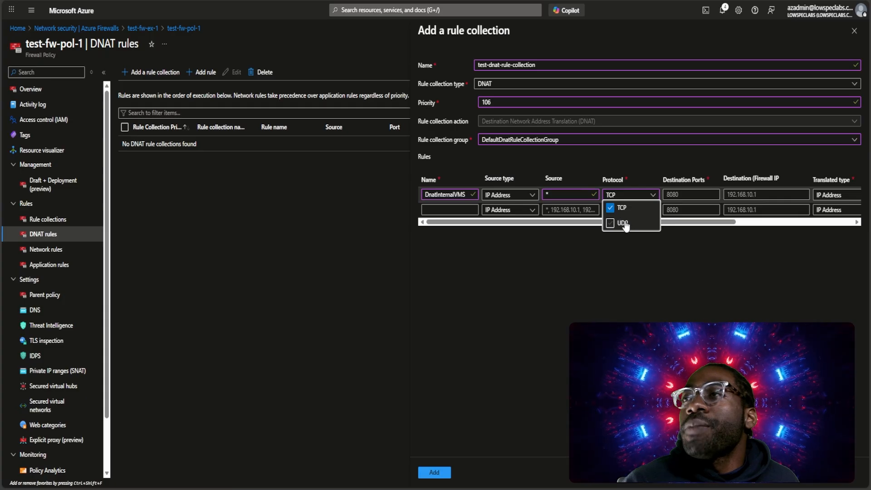
click(684, 195)
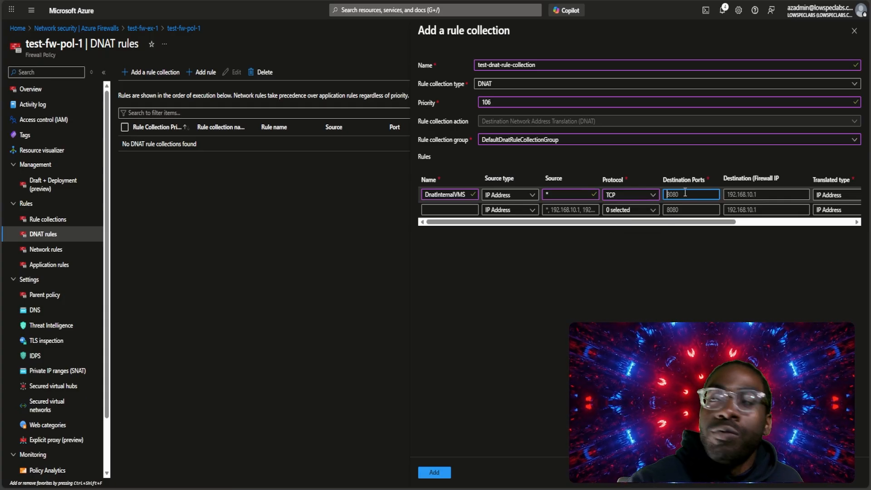
text(22)
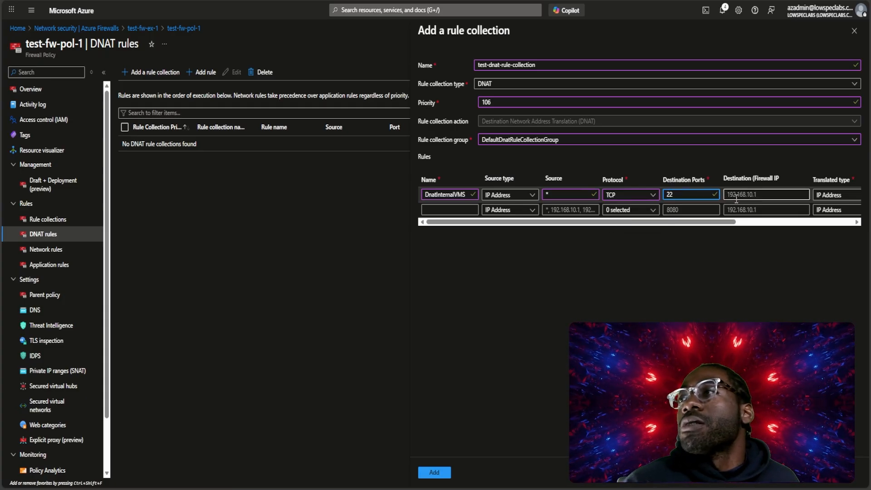
- Copy the public IP address of firewall test-fw-ex-1 and enter 48.195.176.83 as the DNAT rule's destination
click(737, 196)
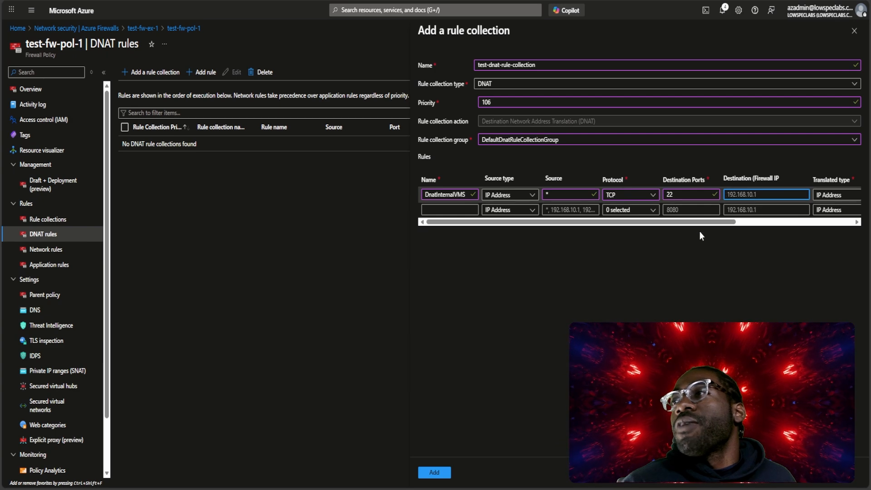
drag(708, 222, 812, 222)
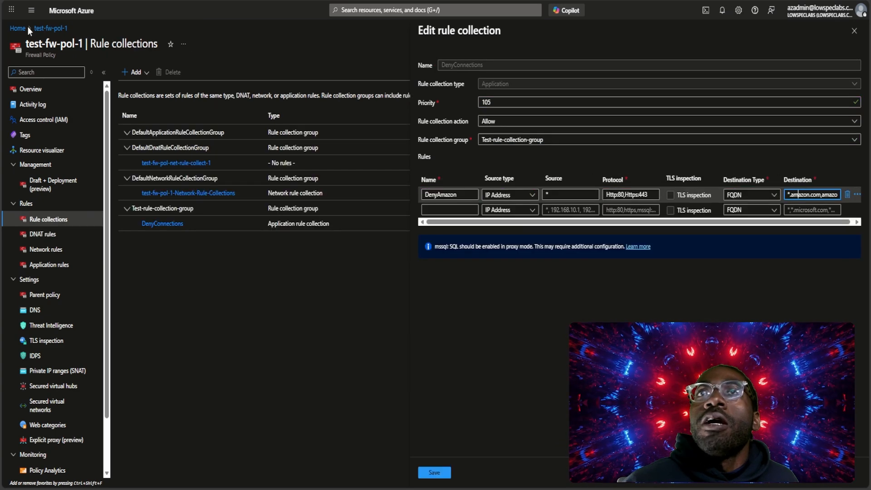
click(23, 29)
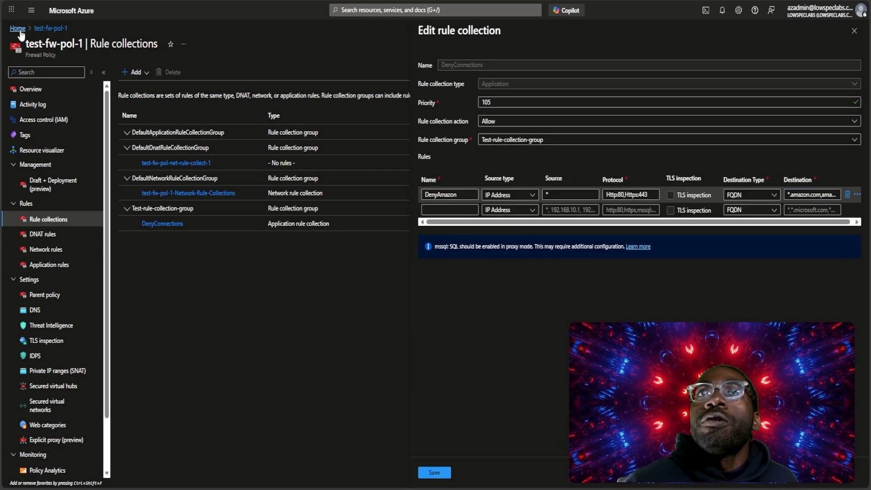
click(268, 80)
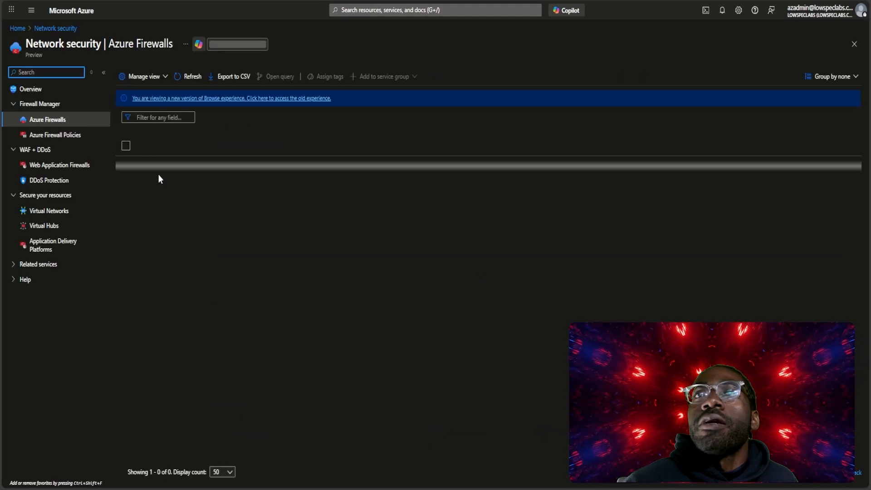
click(202, 163)
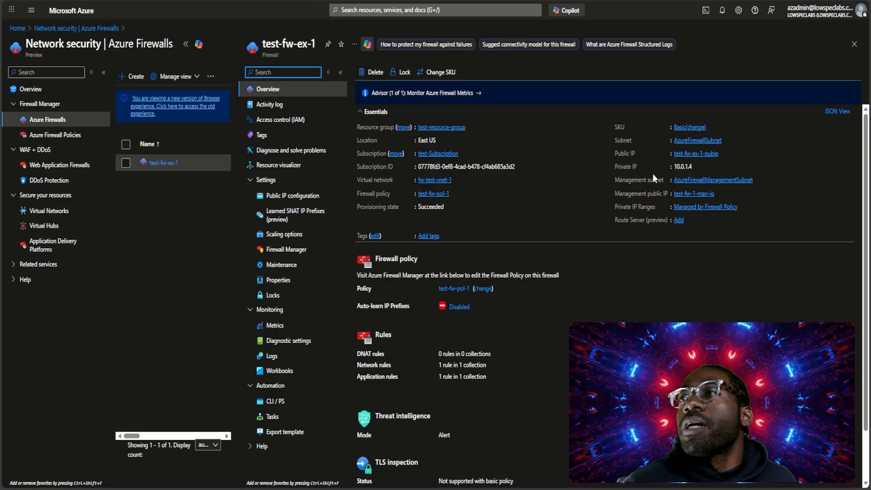
click(697, 154)
click(629, 140)
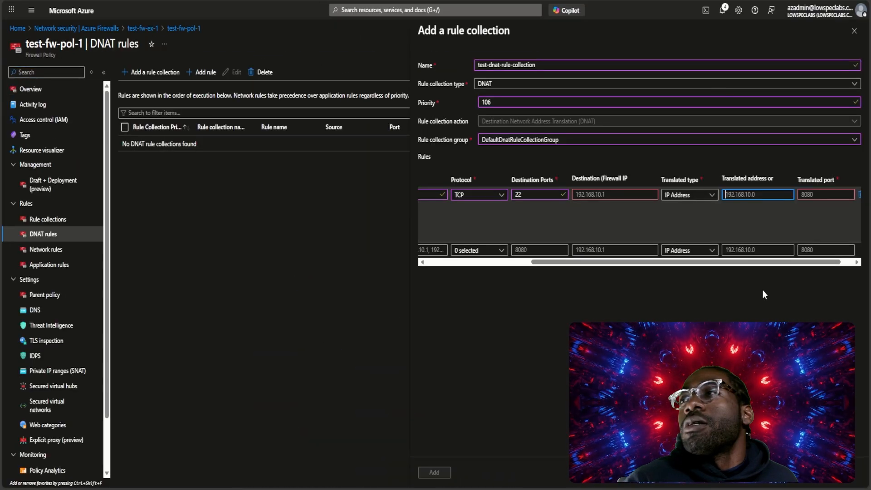
click(726, 194)
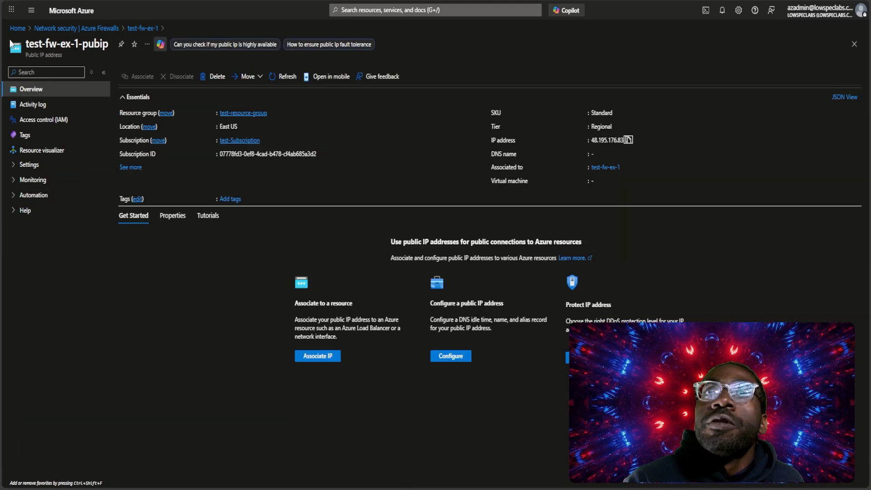
- Look up test-vm-1's private IP address and set the rule's translated address to 10.0.3.4 and translated port to 22
click(18, 29)
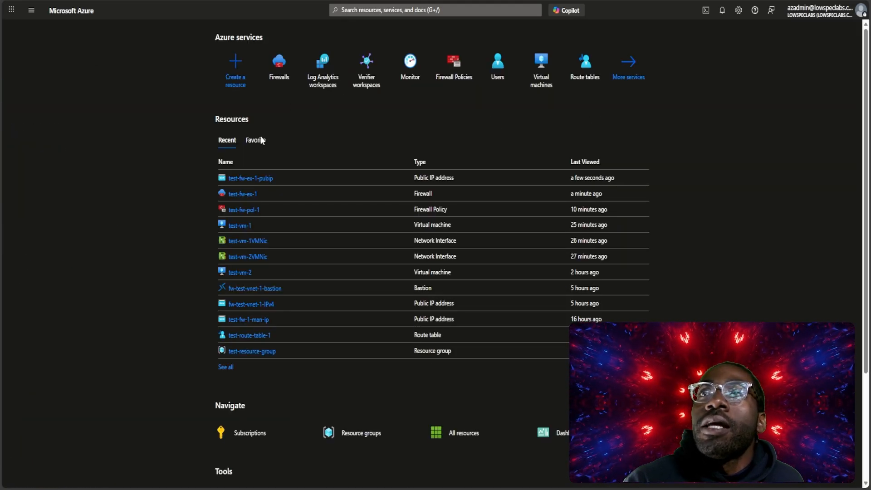
click(247, 226)
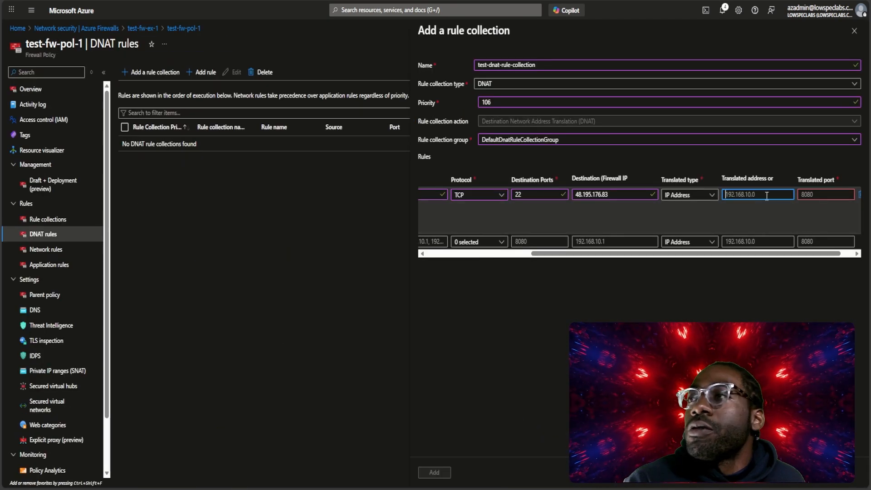
text(10.0.3.4)
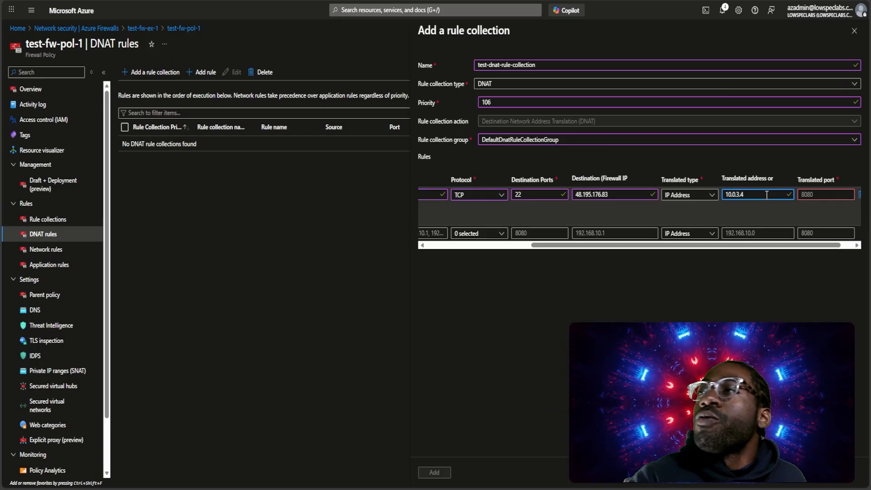
click(808, 190)
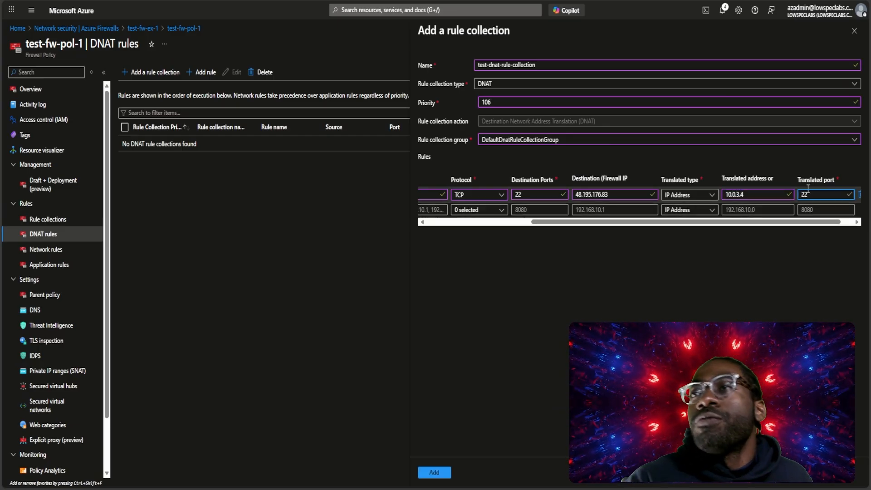
- Start a second DNAT rule named DnatInternalVMS with source *, protocol TCP and destination port 22
drag(559, 222, 406, 219)
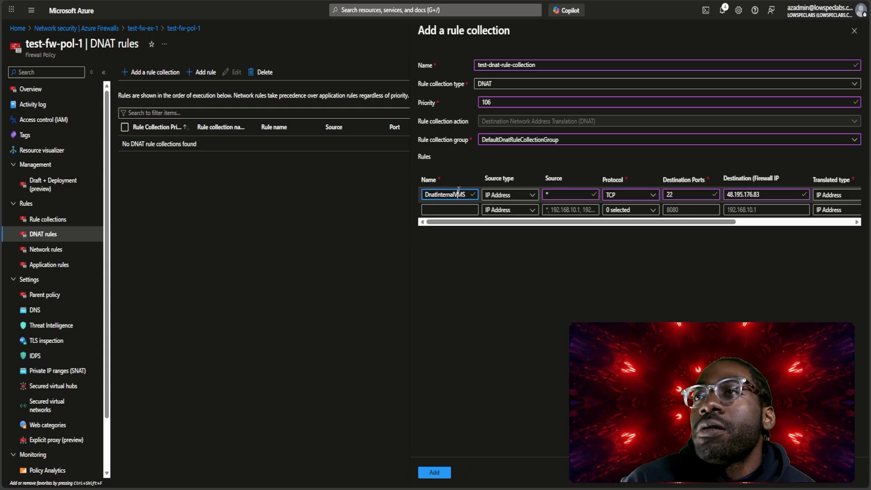
click(567, 206)
text(*)
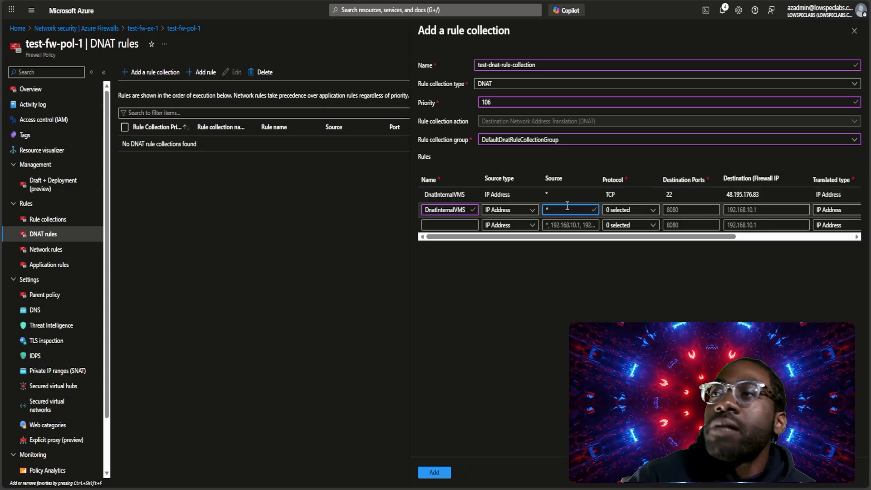
click(630, 210)
click(619, 221)
click(703, 208)
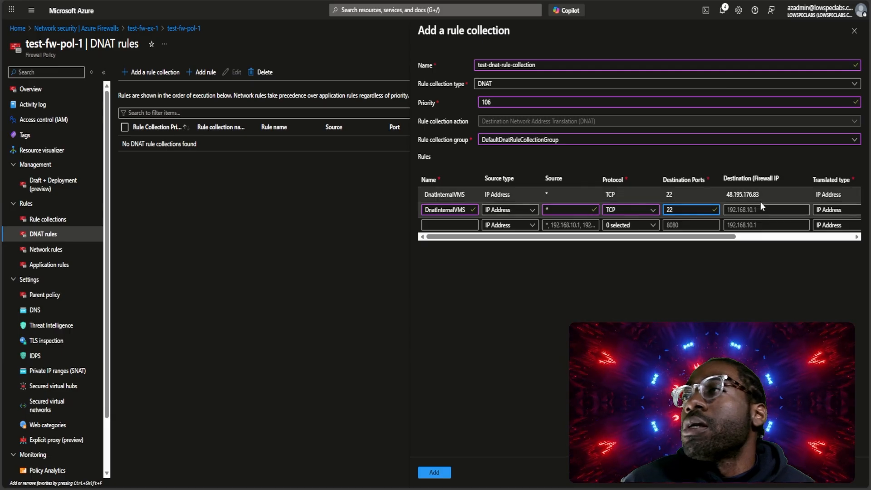
- Copy the first rule's destination 48.195.176.83 into the second rule and fill in its translated address and port
drag(761, 199, 740, 201)
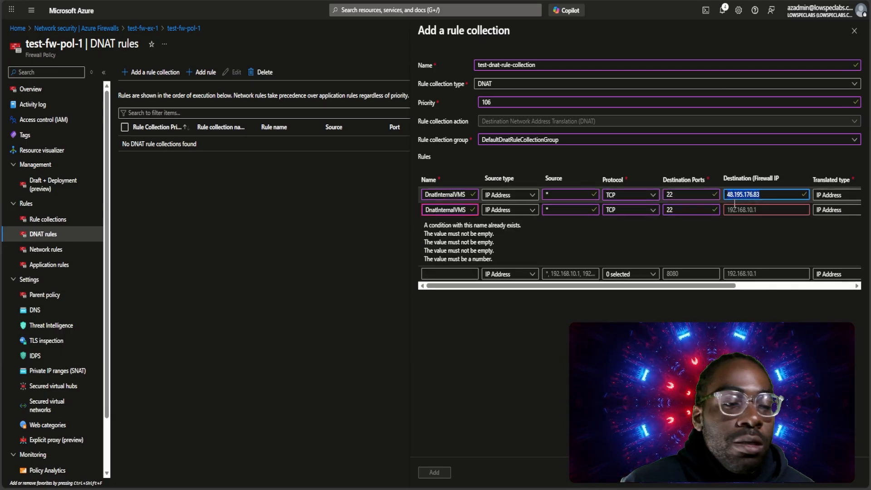
click(765, 209)
key(Tab)
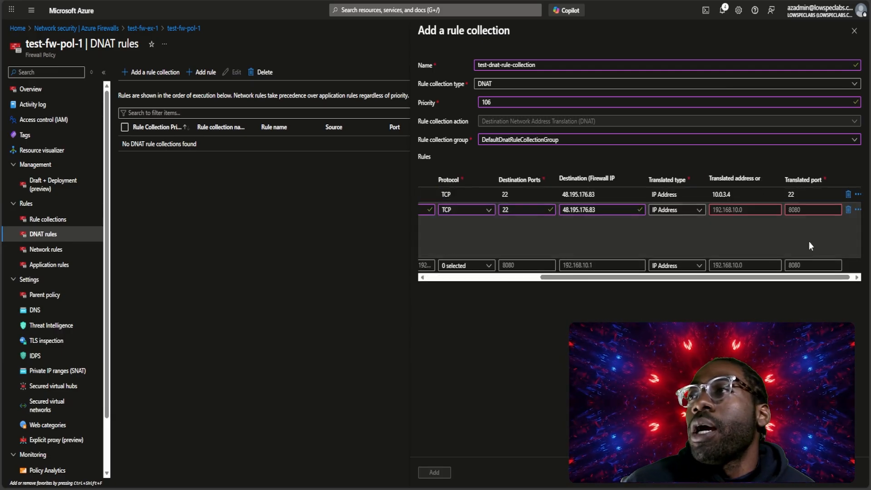
click(745, 211)
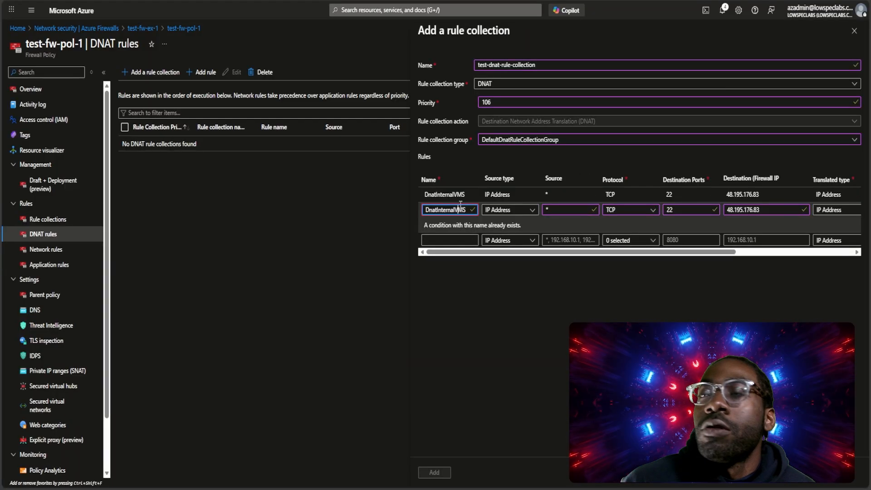
- Rename the second rule DnatInternalVMS2 and add the DNAT rule collection to the policy
double_click(458, 210)
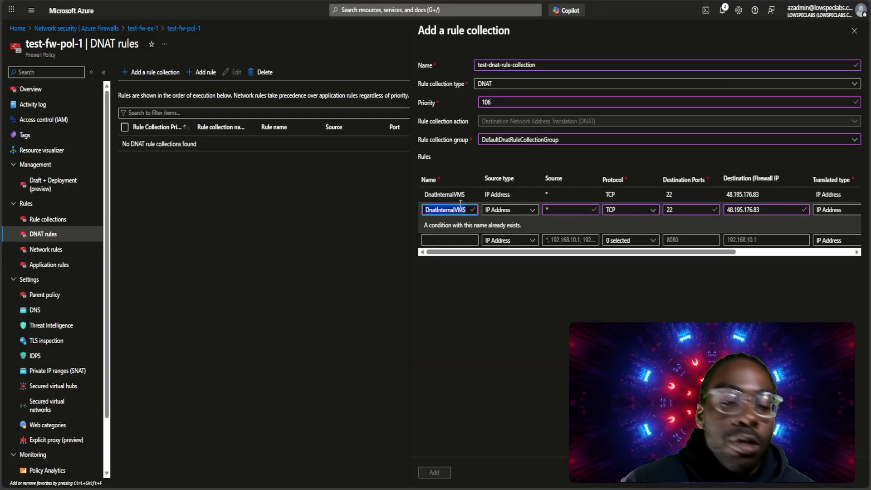
key(ctrl+c)
click(467, 240)
key(ctrl+v)
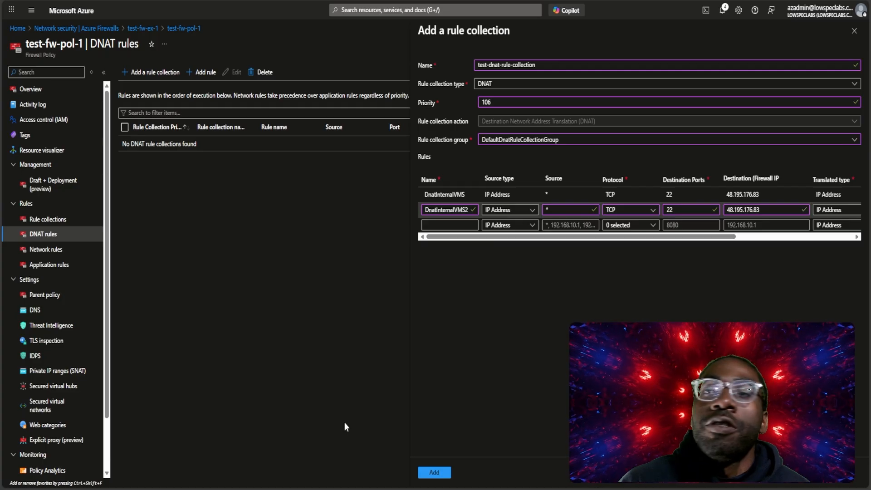
click(434, 473)
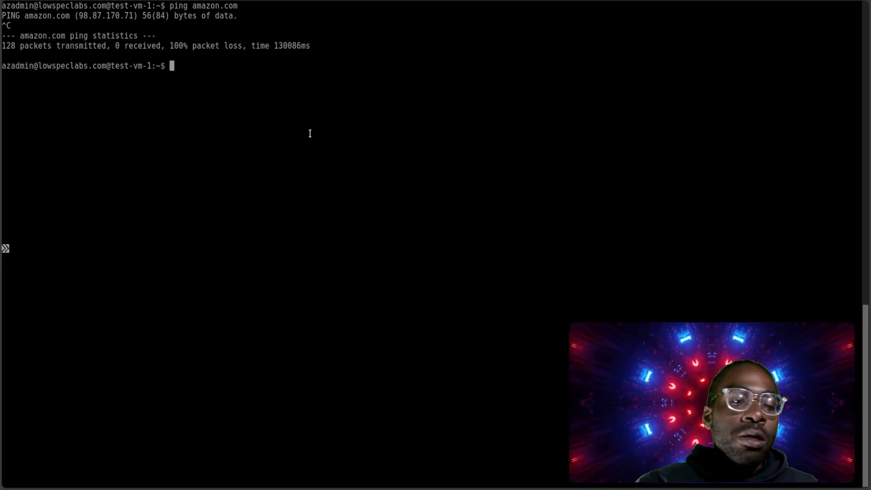
text(ip addr)
key(Return)
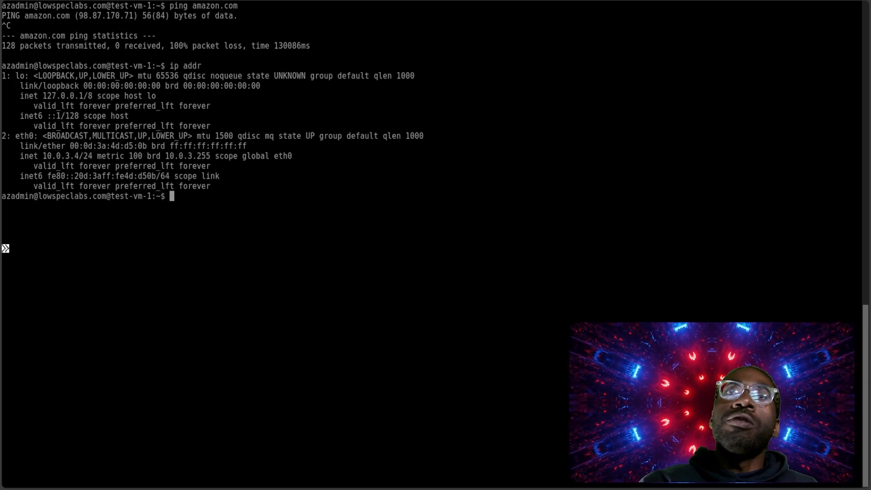
text(ssh )
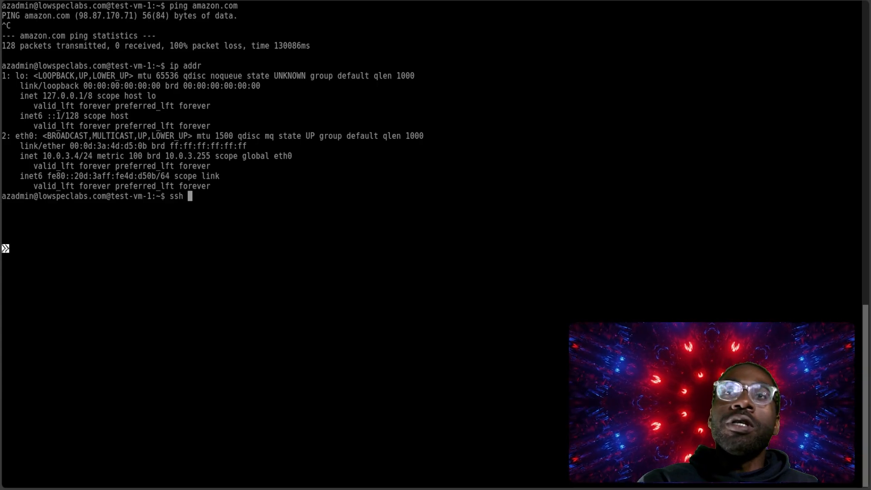
text(azadmin@)
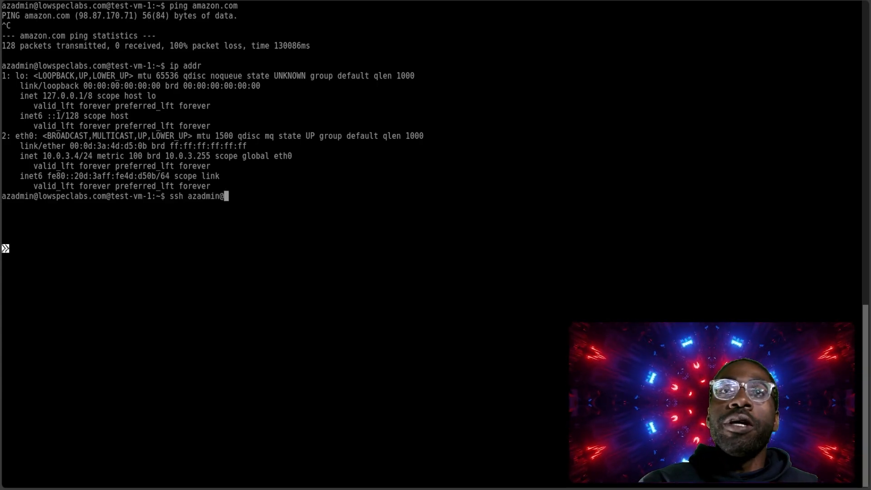
text(1.)
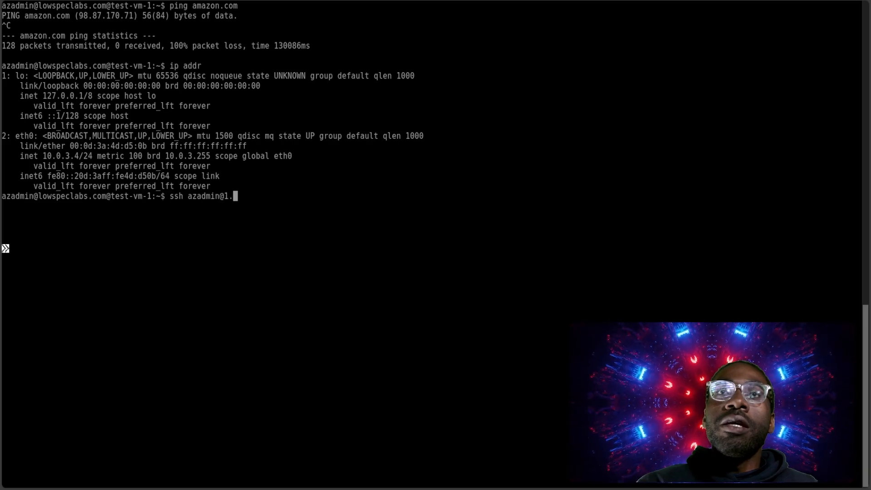
text(.0.3)
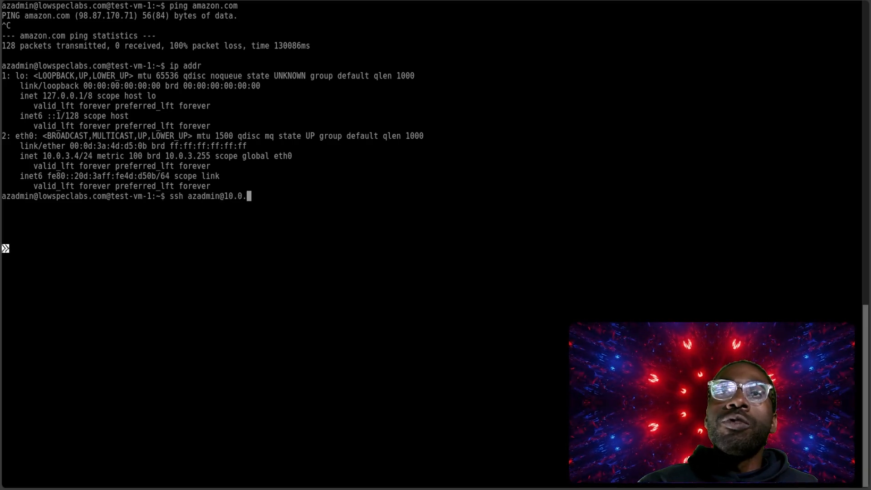
key(BackSpace)
text(4.4)
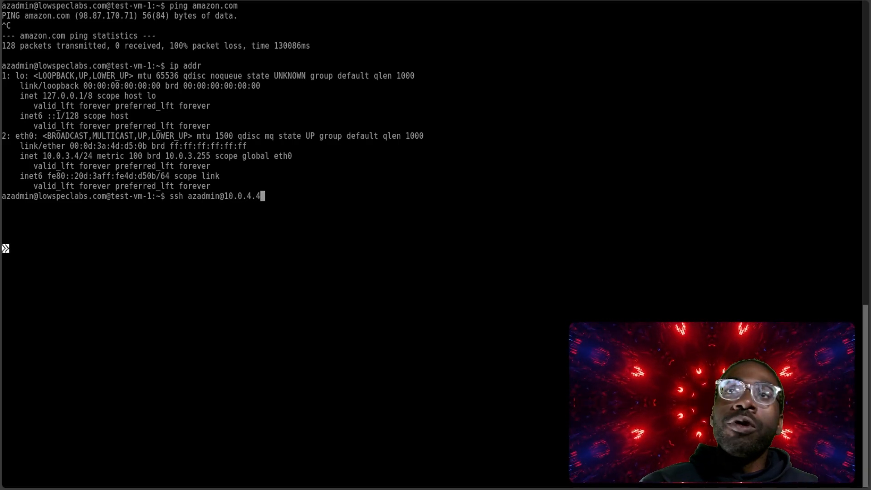
key(Return)
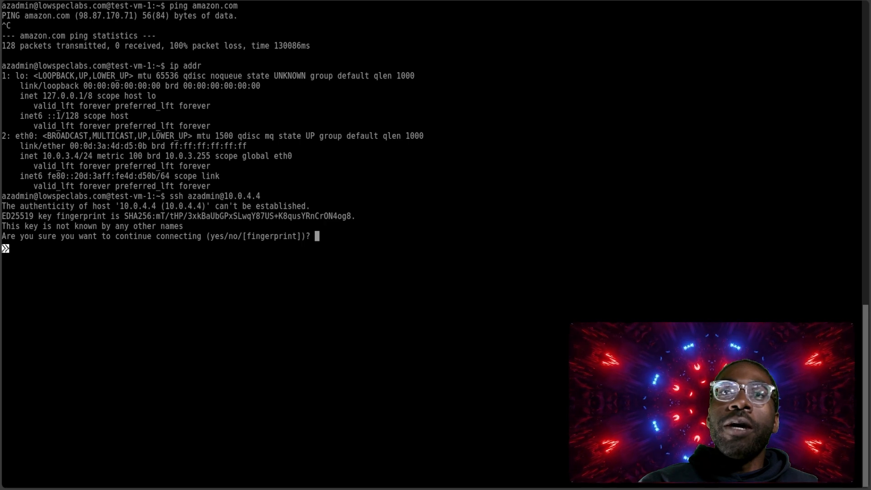
text(yes)
key(Return)
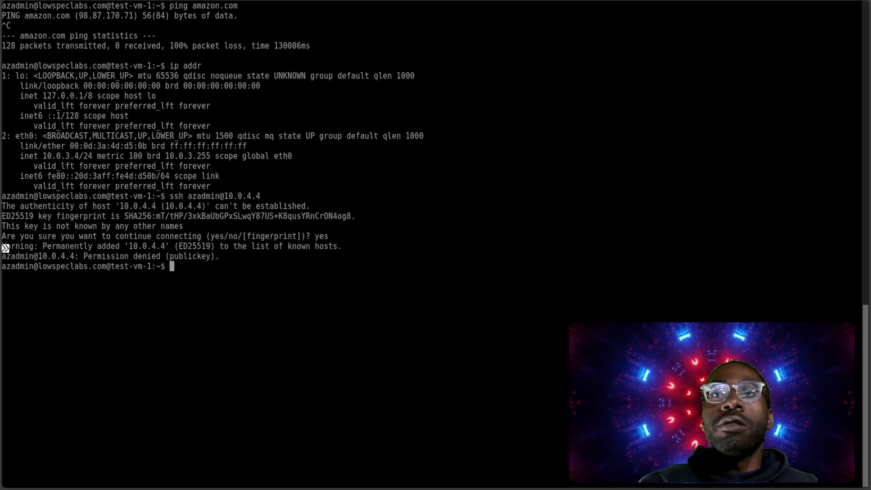